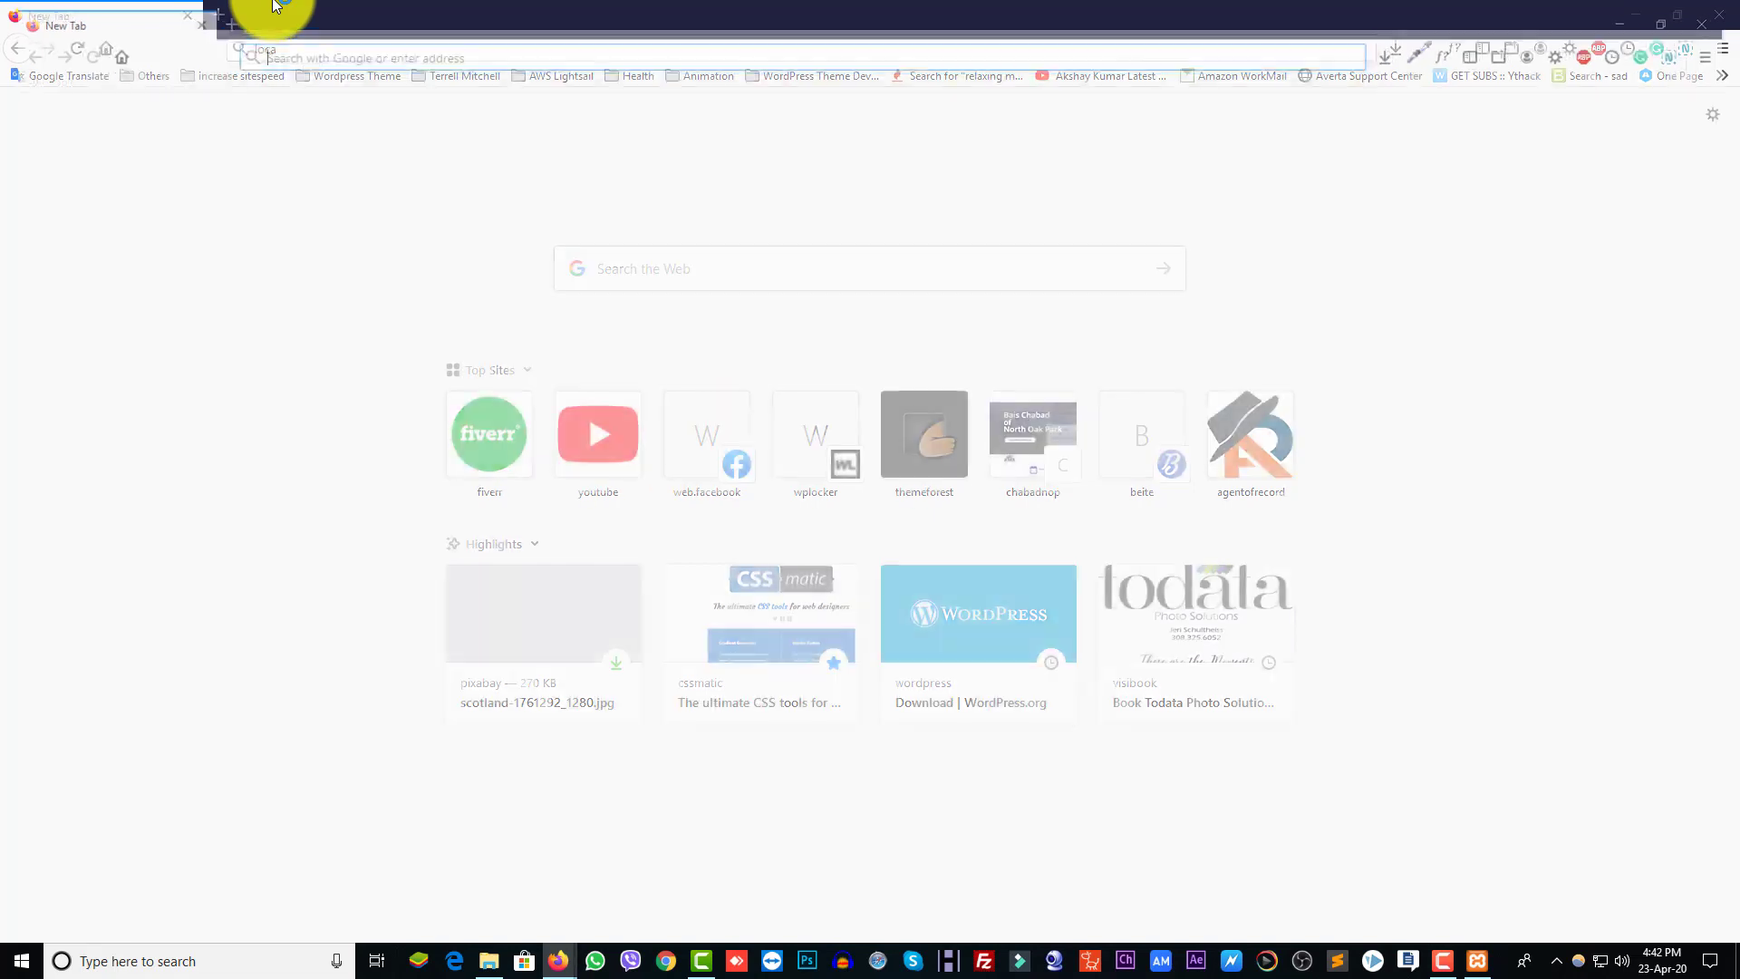
Open the local WordPress site at localhost/test/.
type("t")
key("BackSpace")
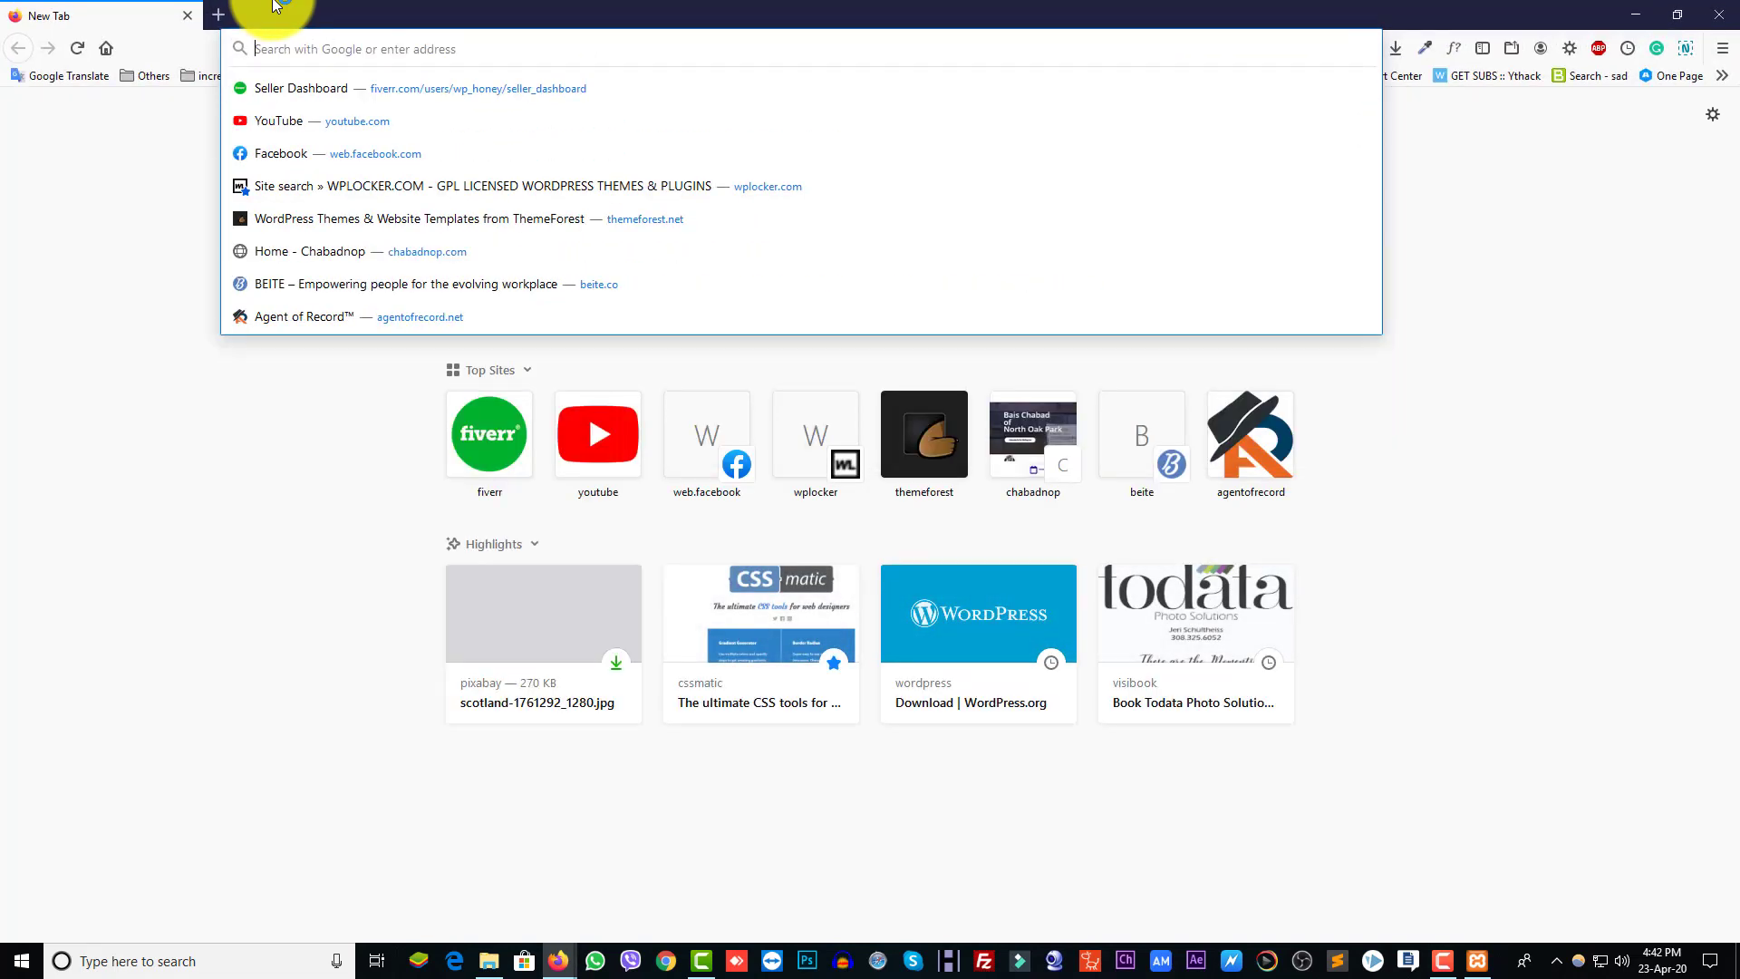
type("localhost/")
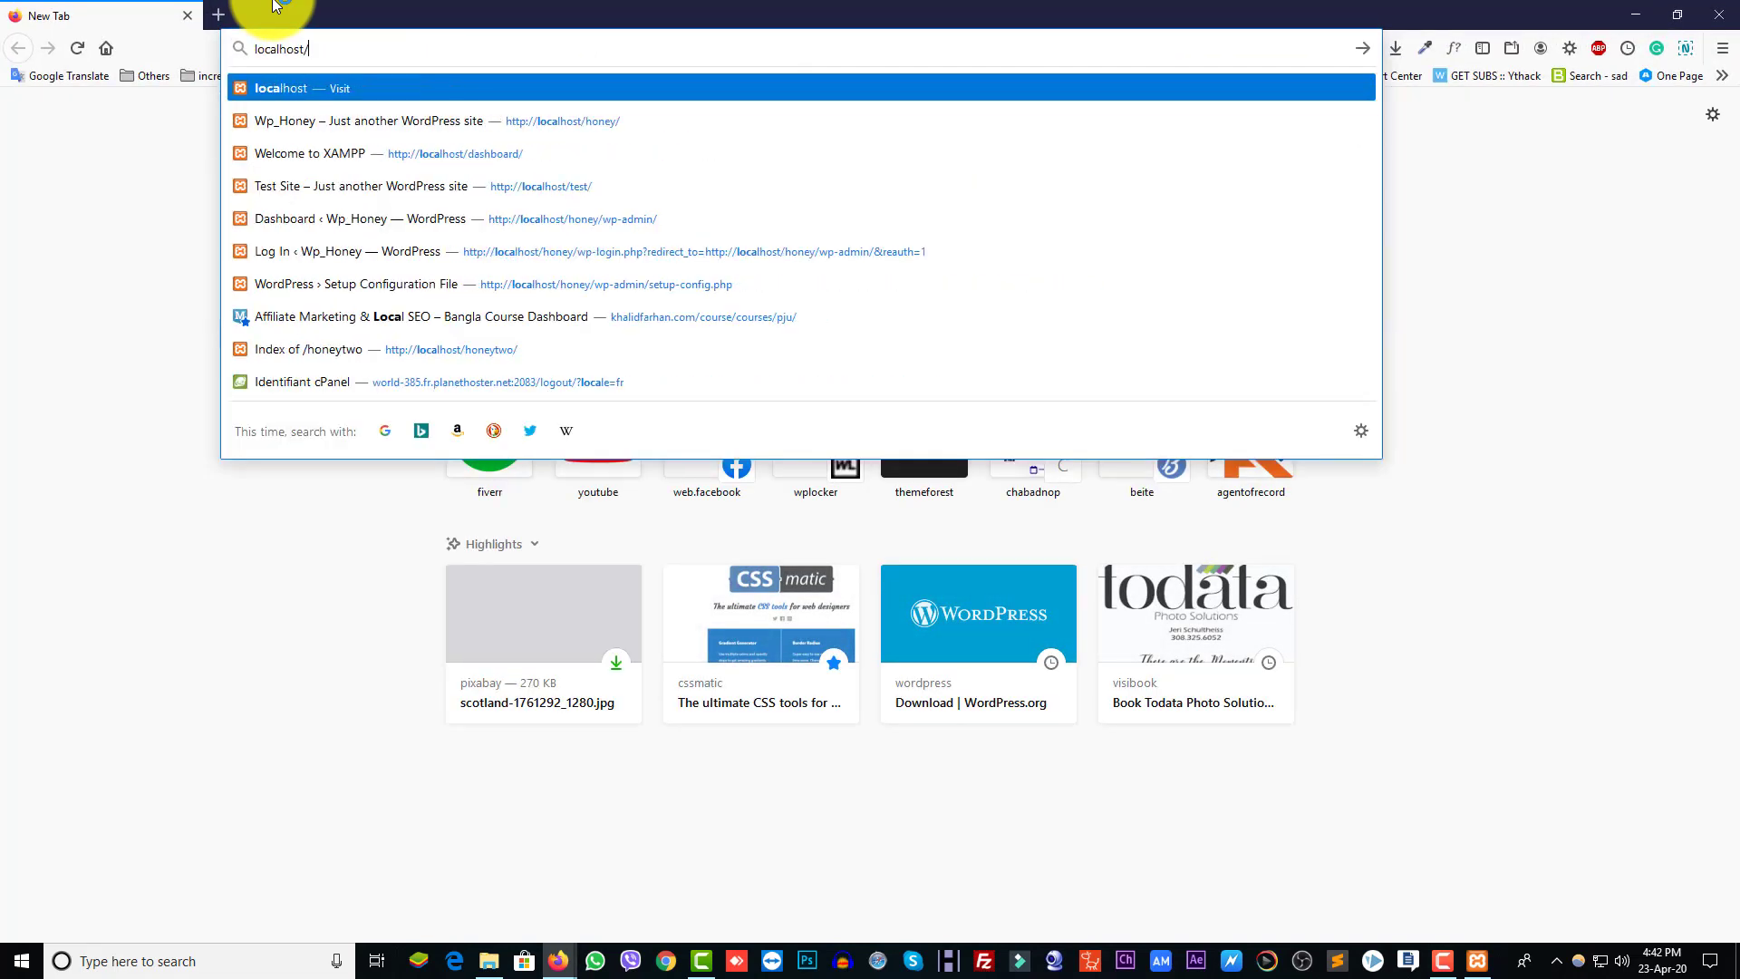
type("te")
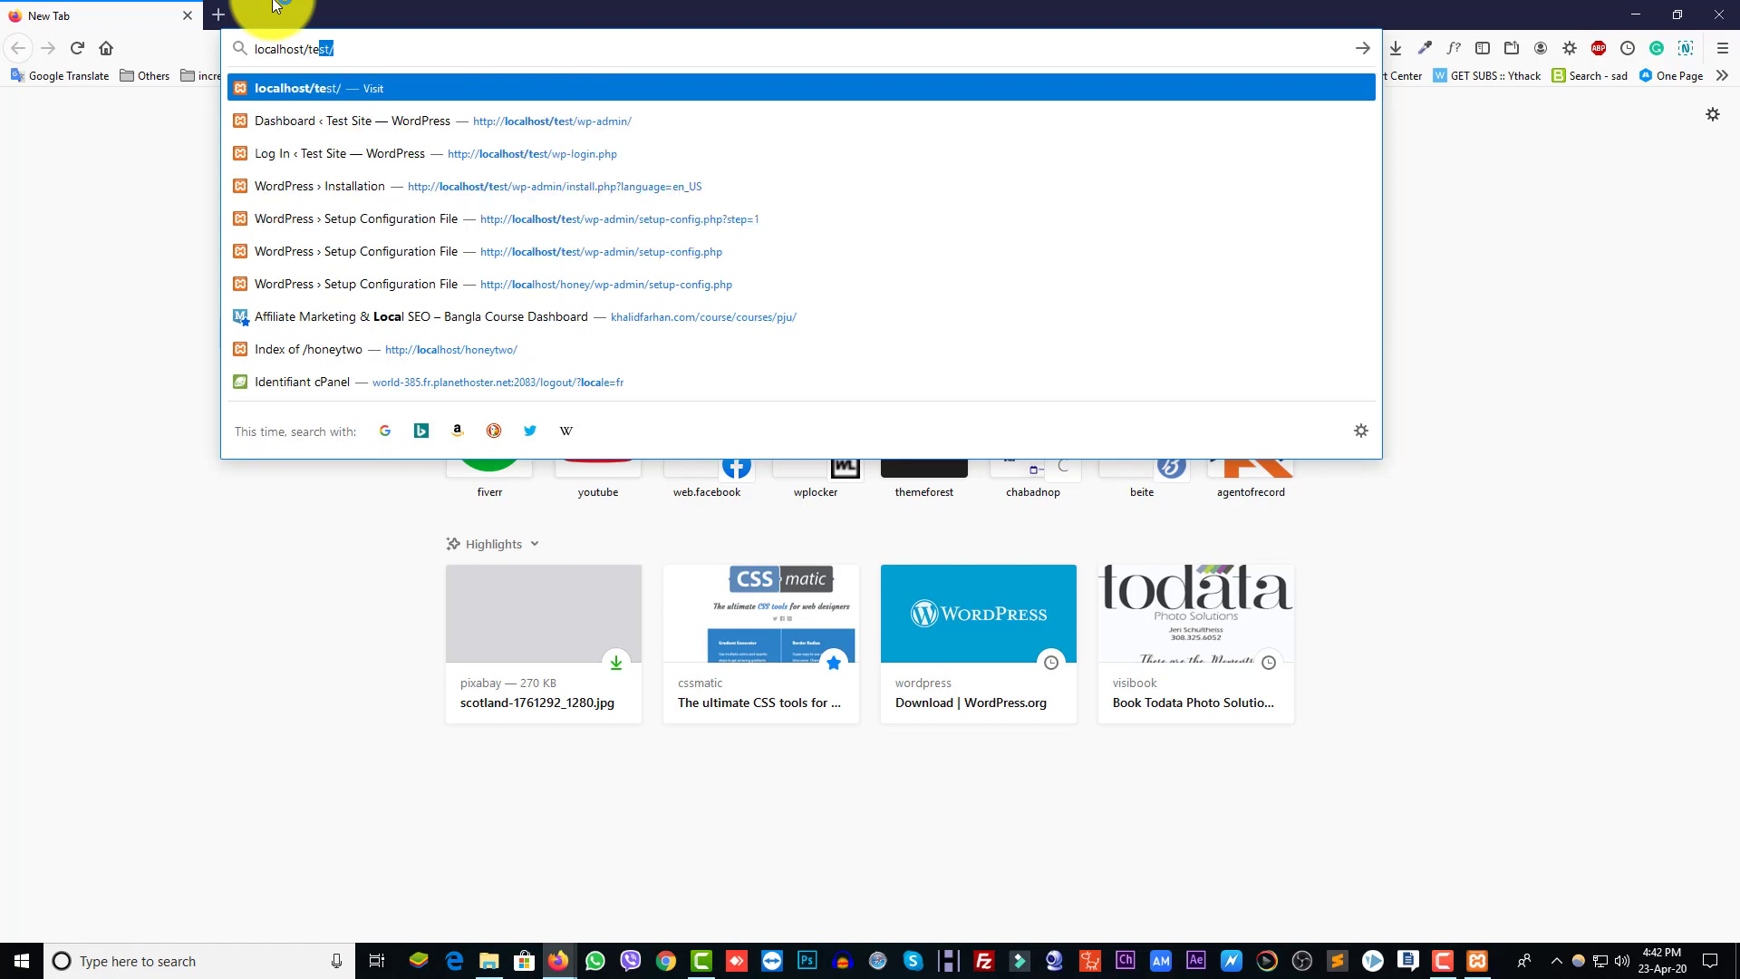
key("Return")
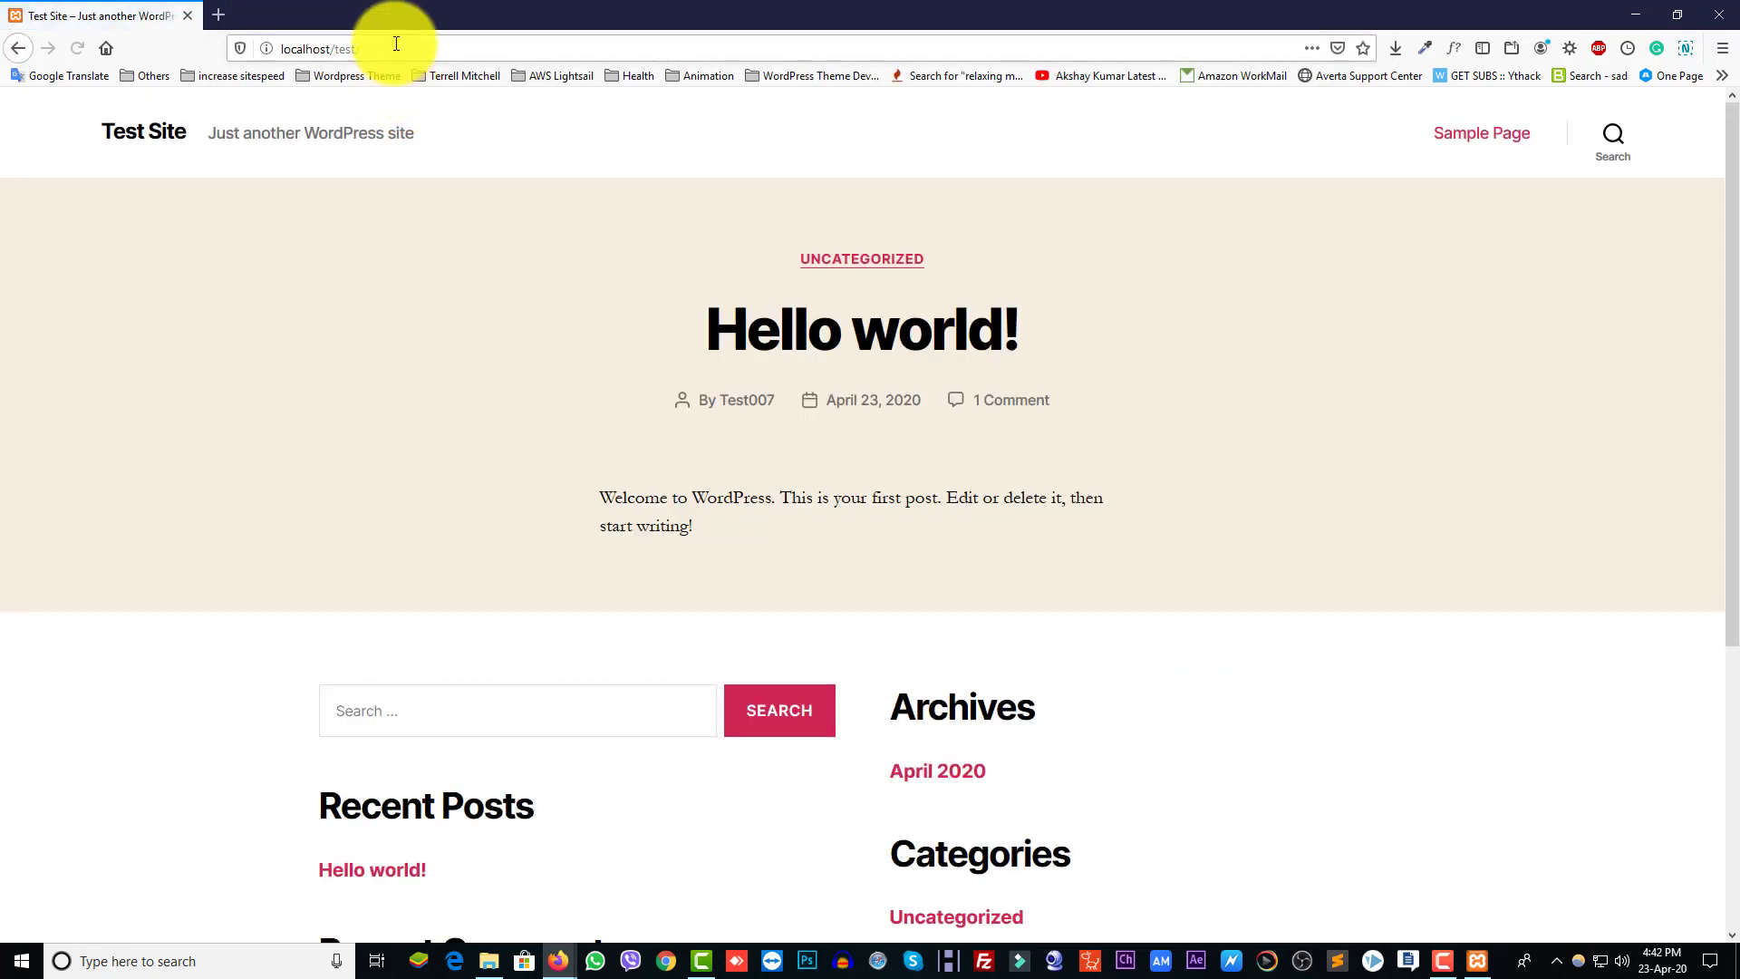
Go to the test site's admin login page at localhost/test/wp-admin/.
left_click(396, 46)
left_click(396, 45)
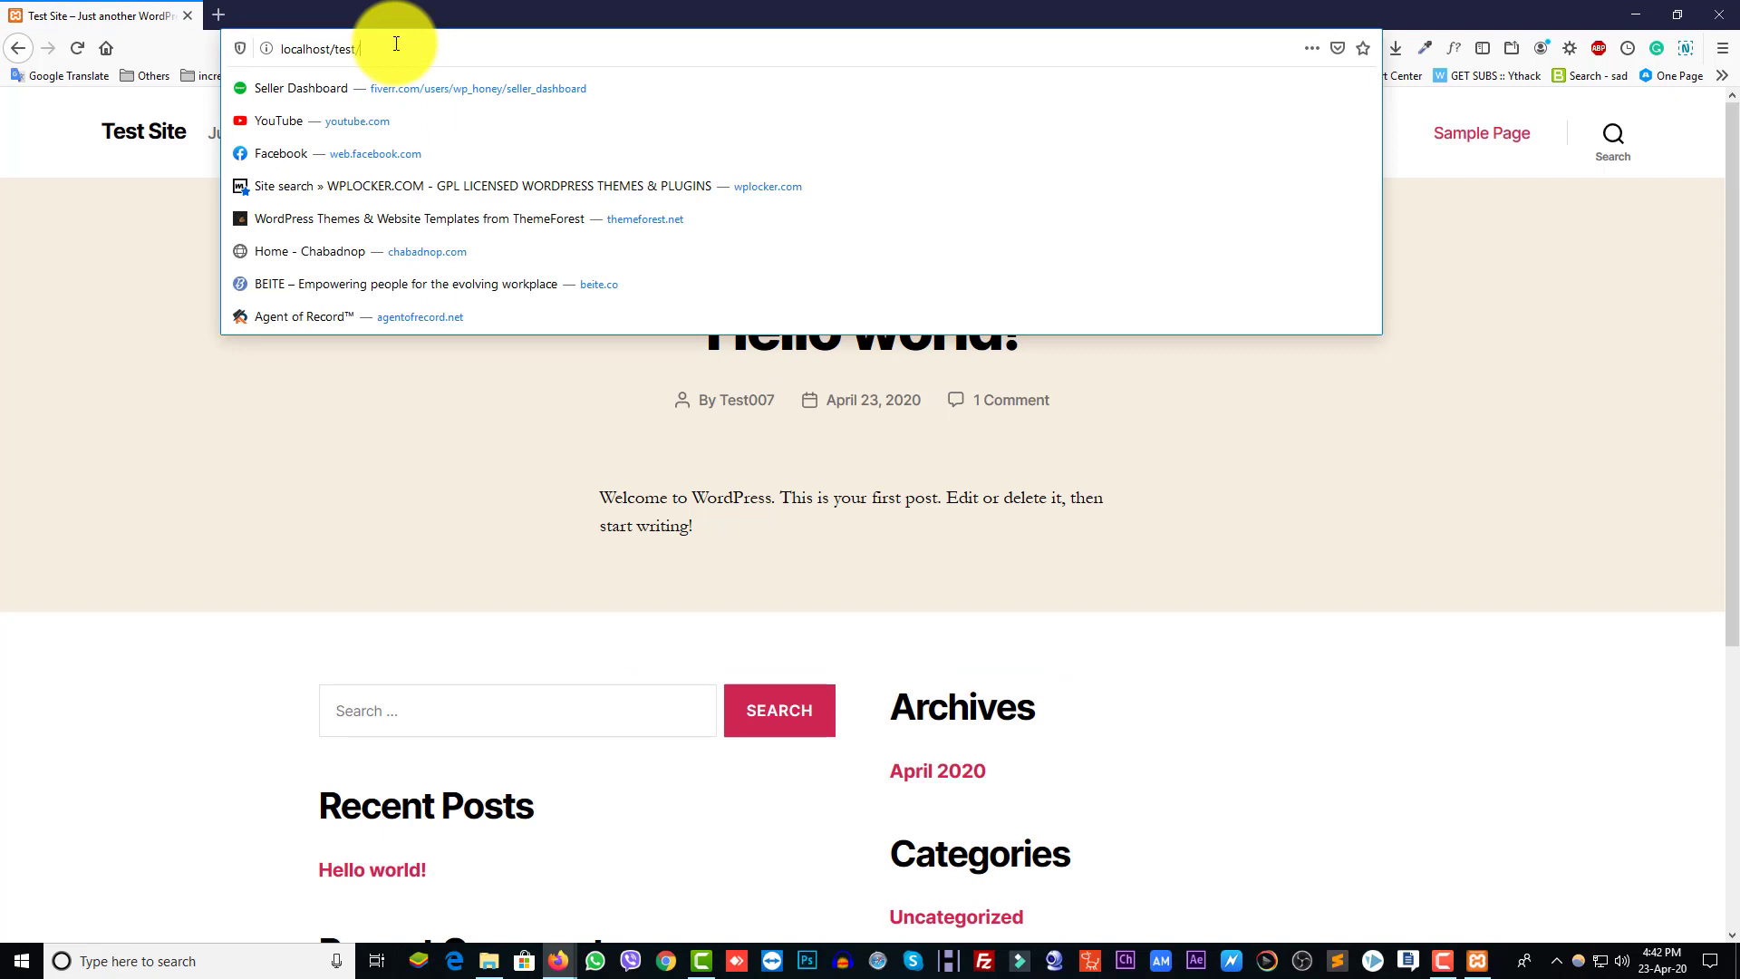
type("wp")
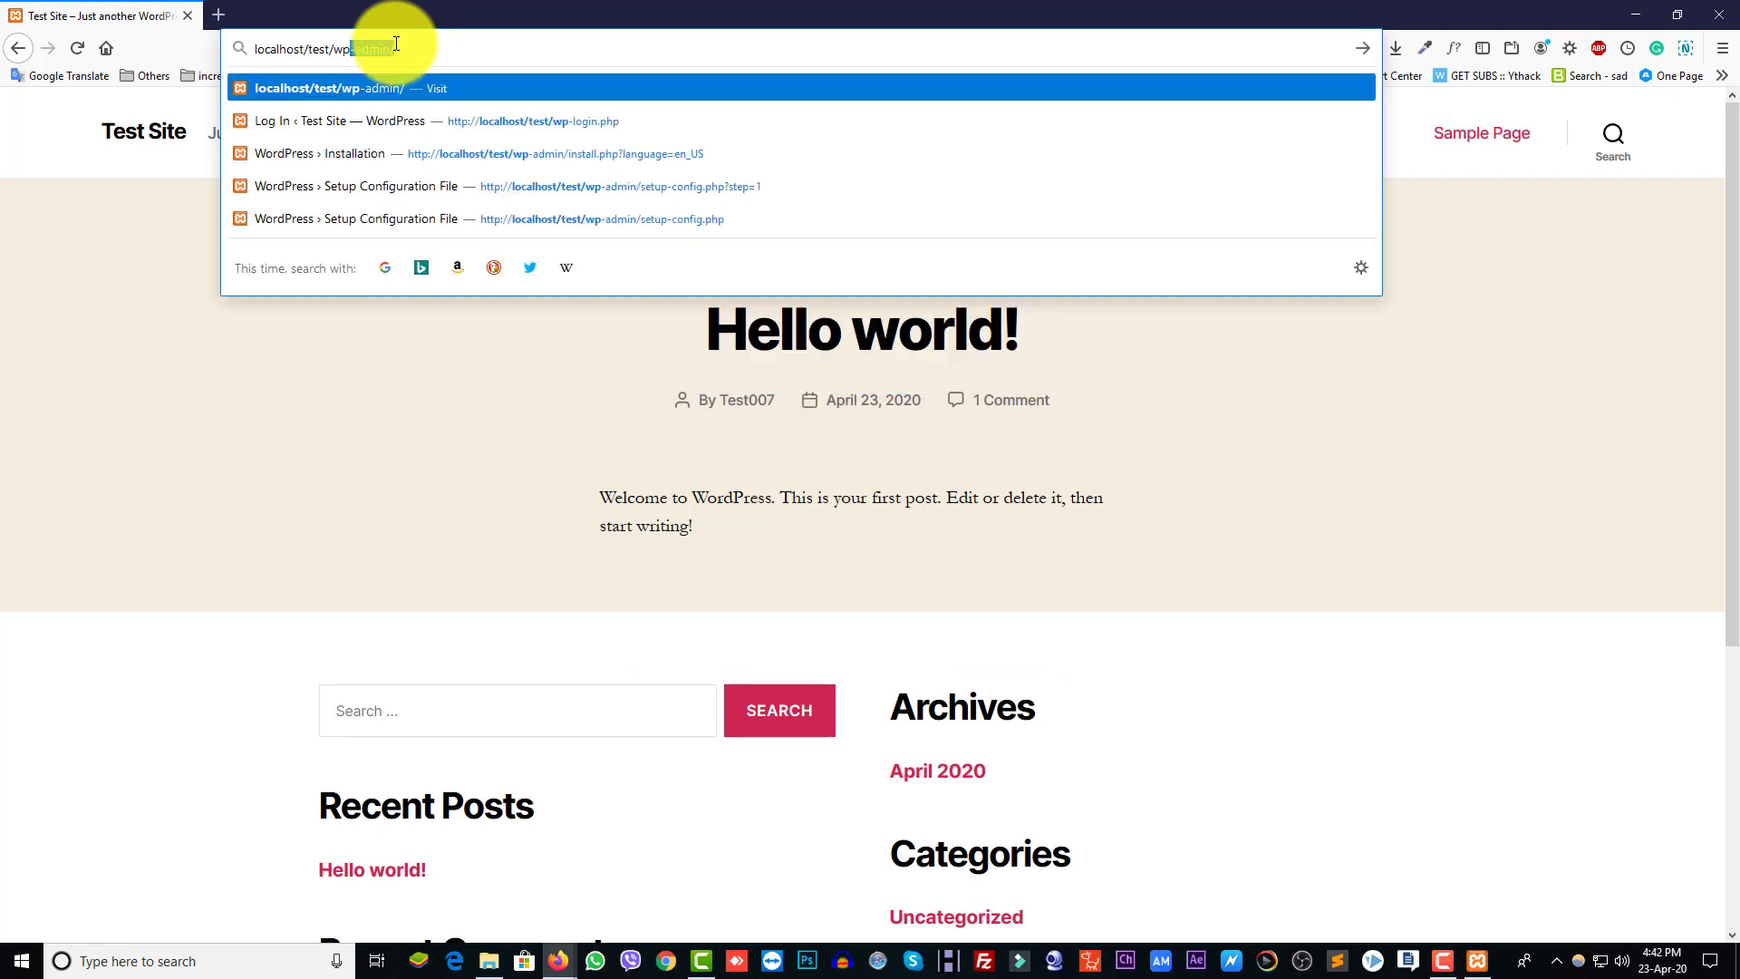
key("Return")
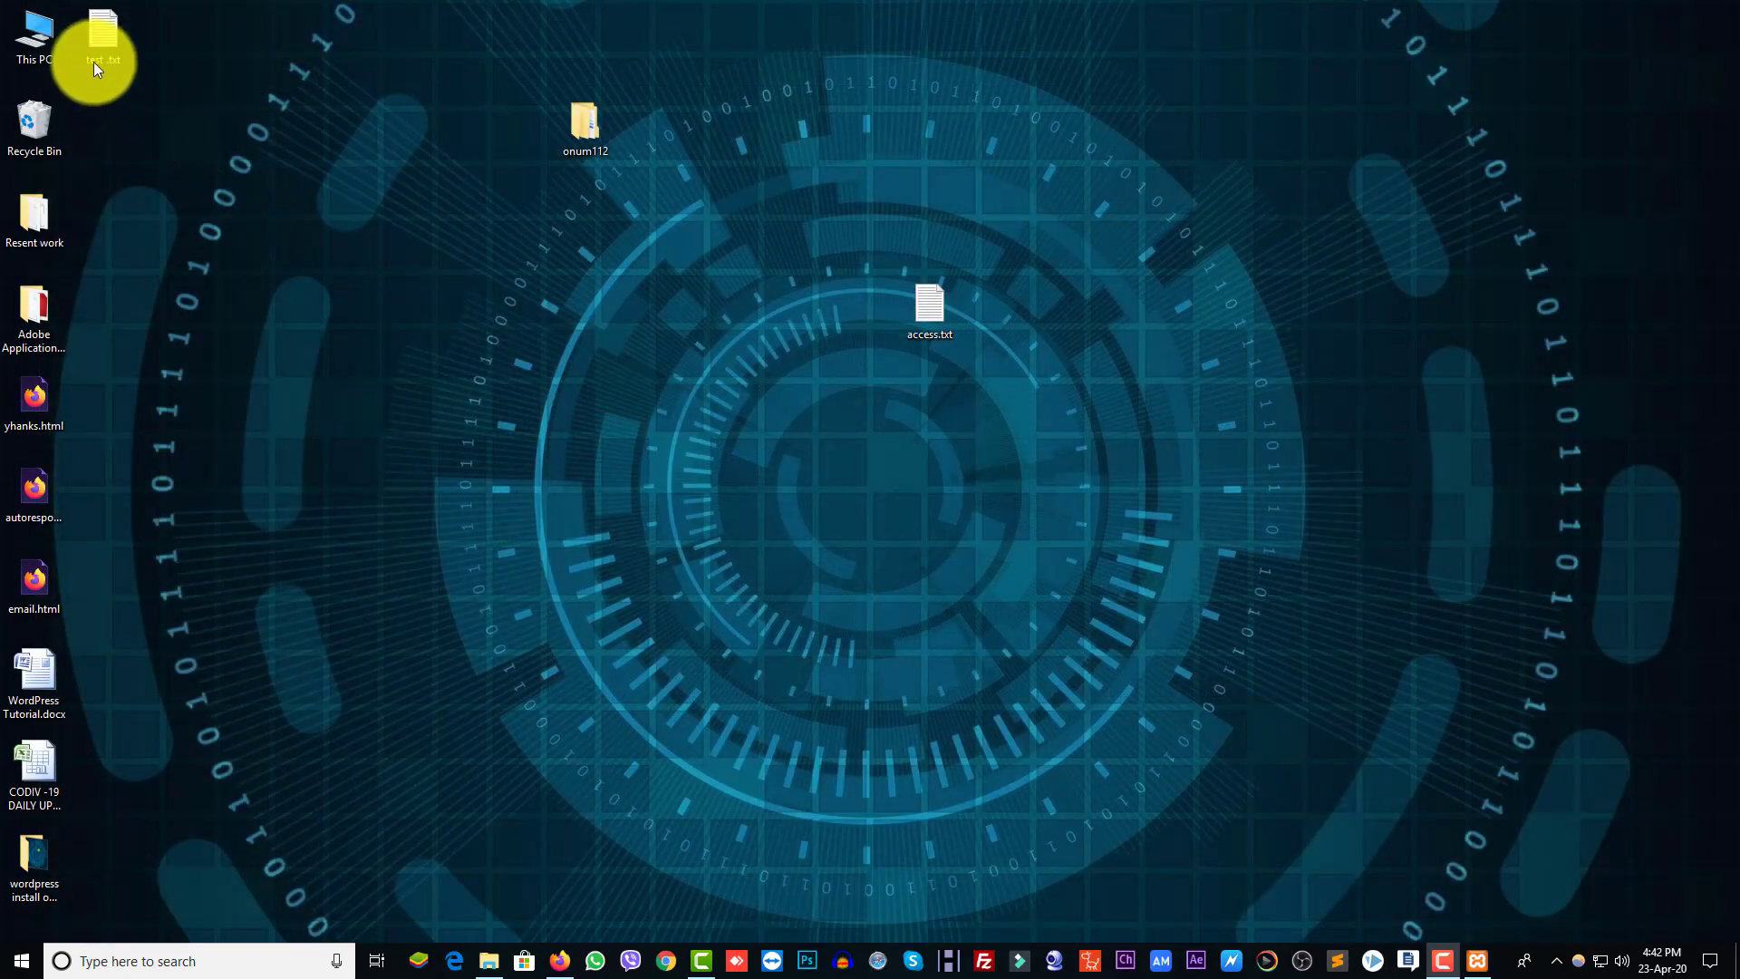
Open test .txt from the desktop and copy the WordPress username Test007 into the login form in Firefox.
double_click(95, 53)
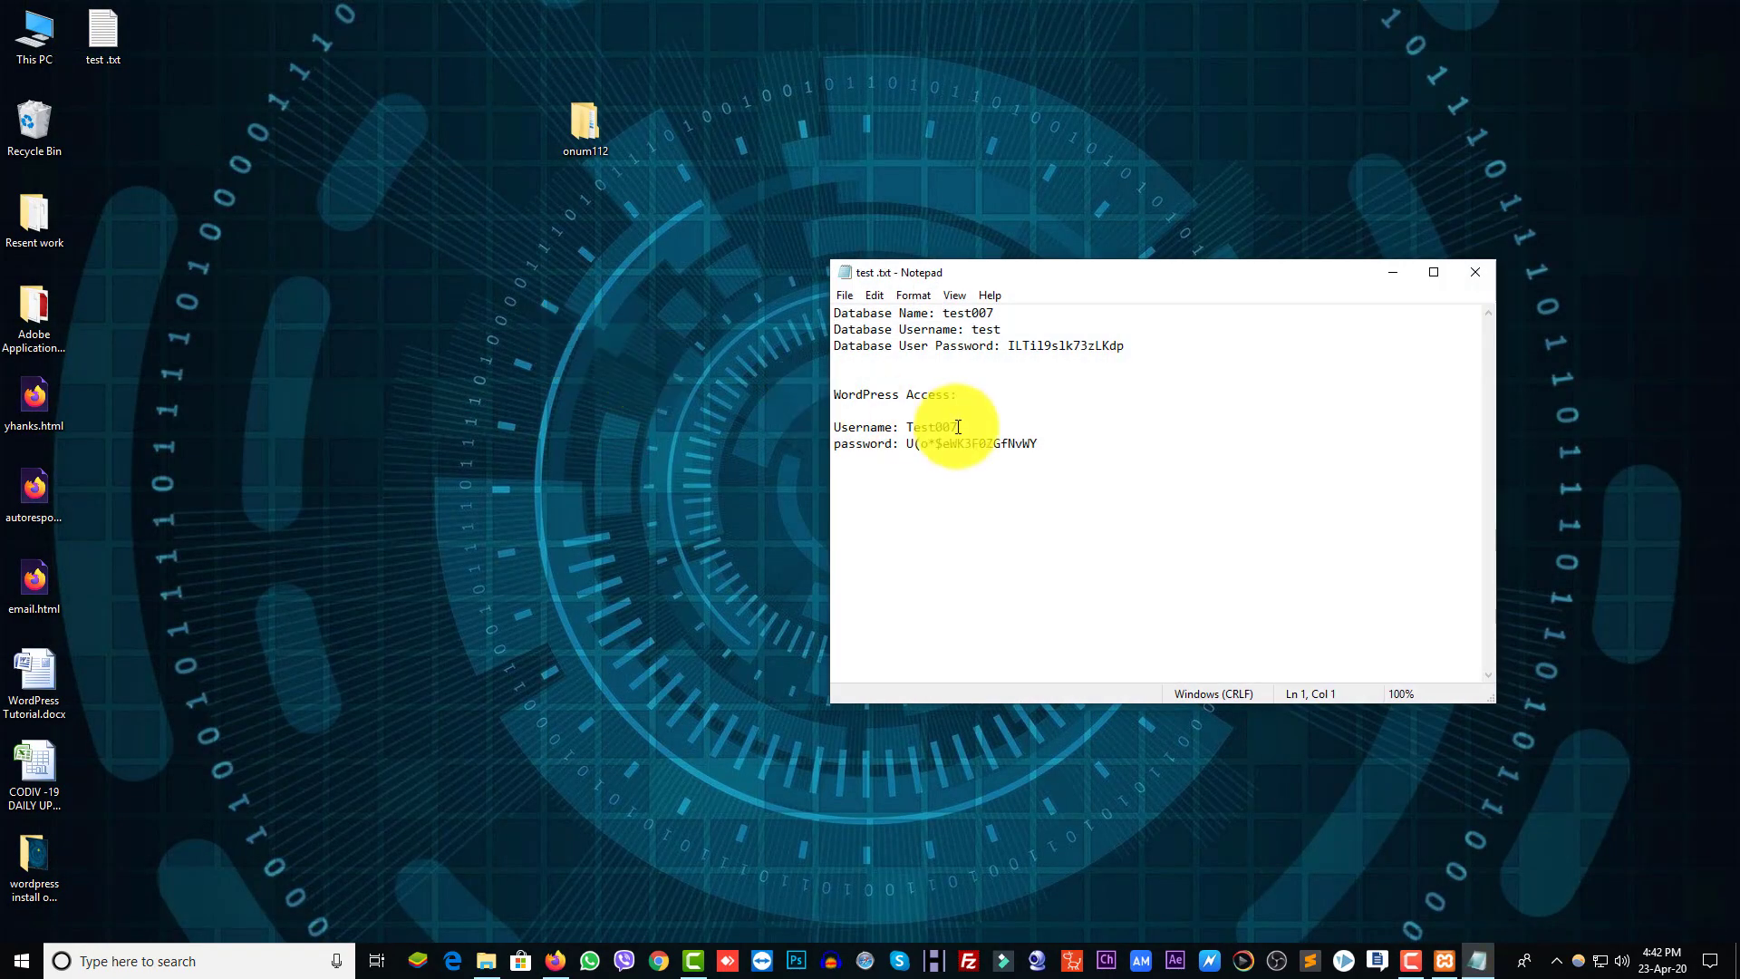
left_click_drag(958, 427, 913, 427)
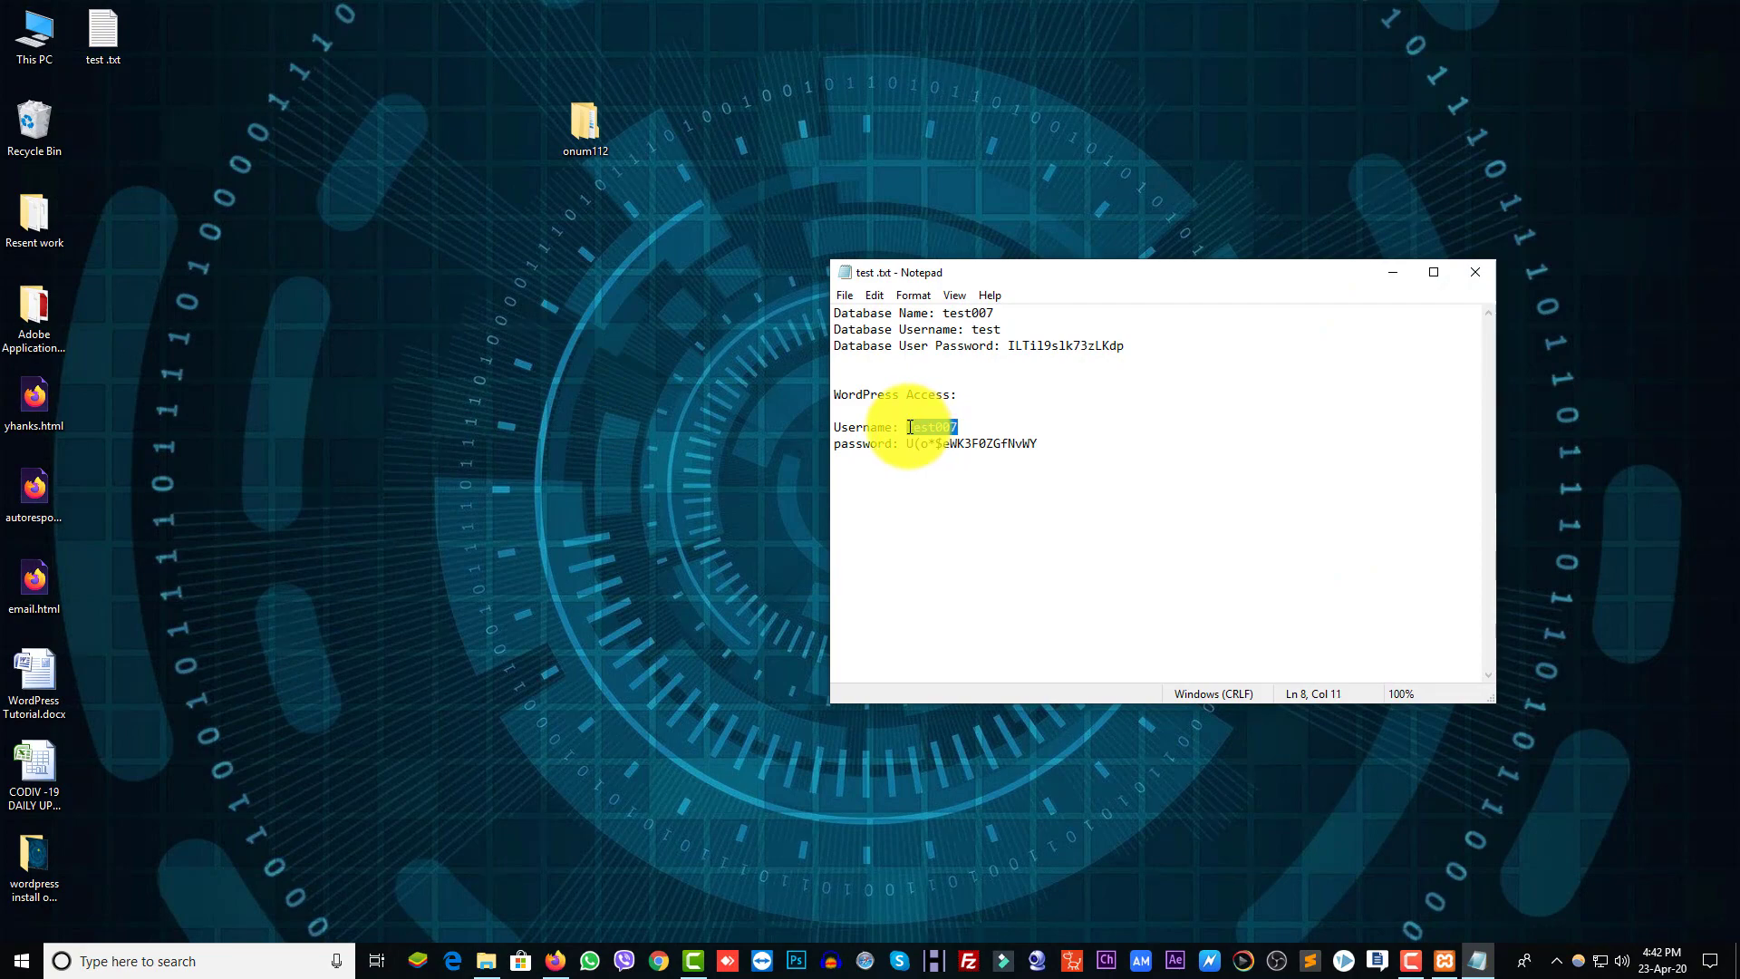
left_click(554, 960)
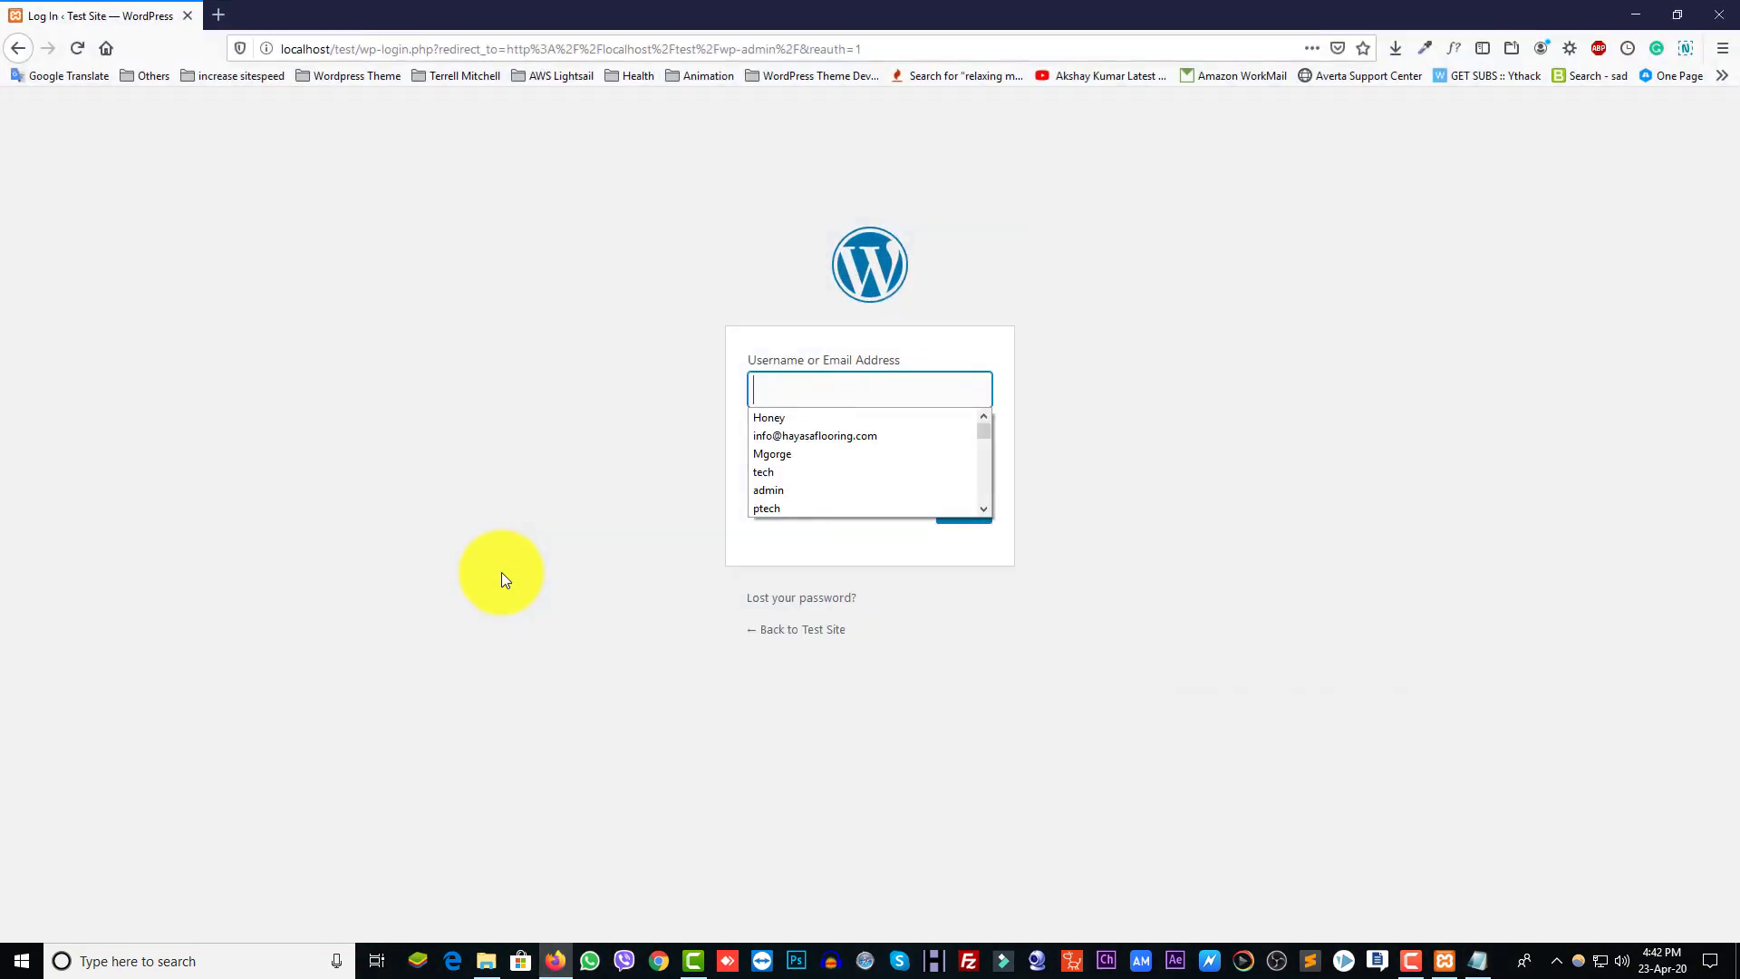
left_click(820, 392)
type("Test007")
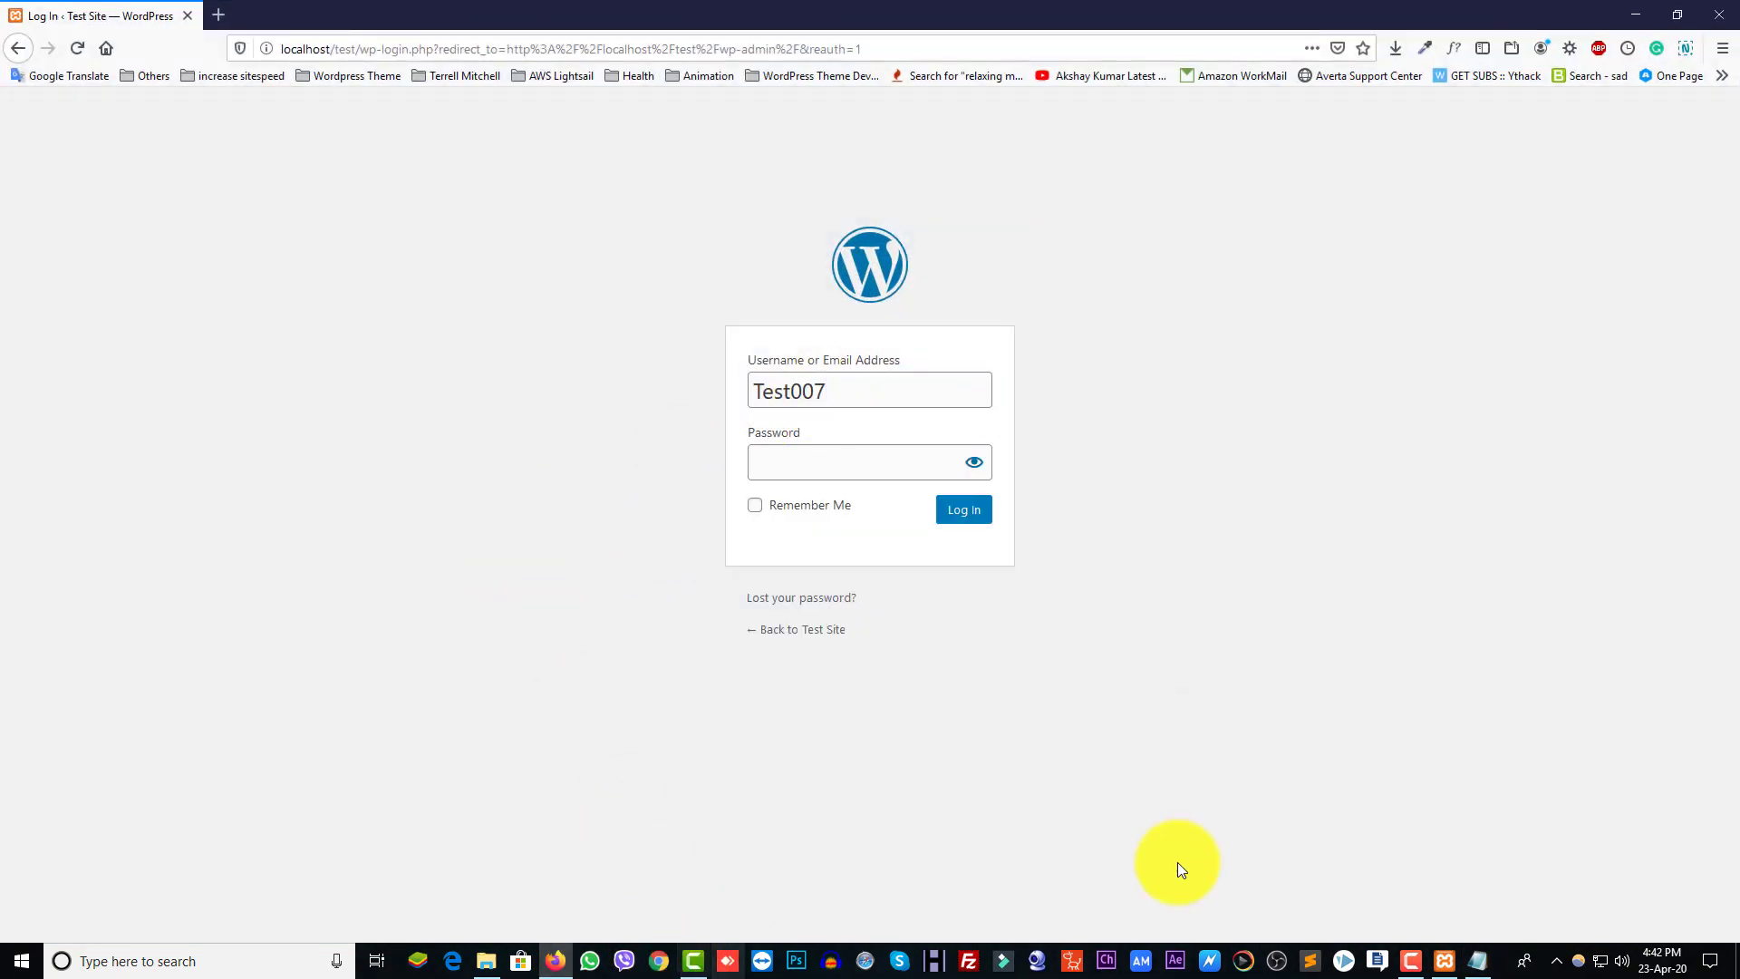
Copy the WordPress password from test .txt into the Password field, log in, and save the login in the browser.
left_click(1478, 960)
left_click_drag(1040, 444, 904, 444)
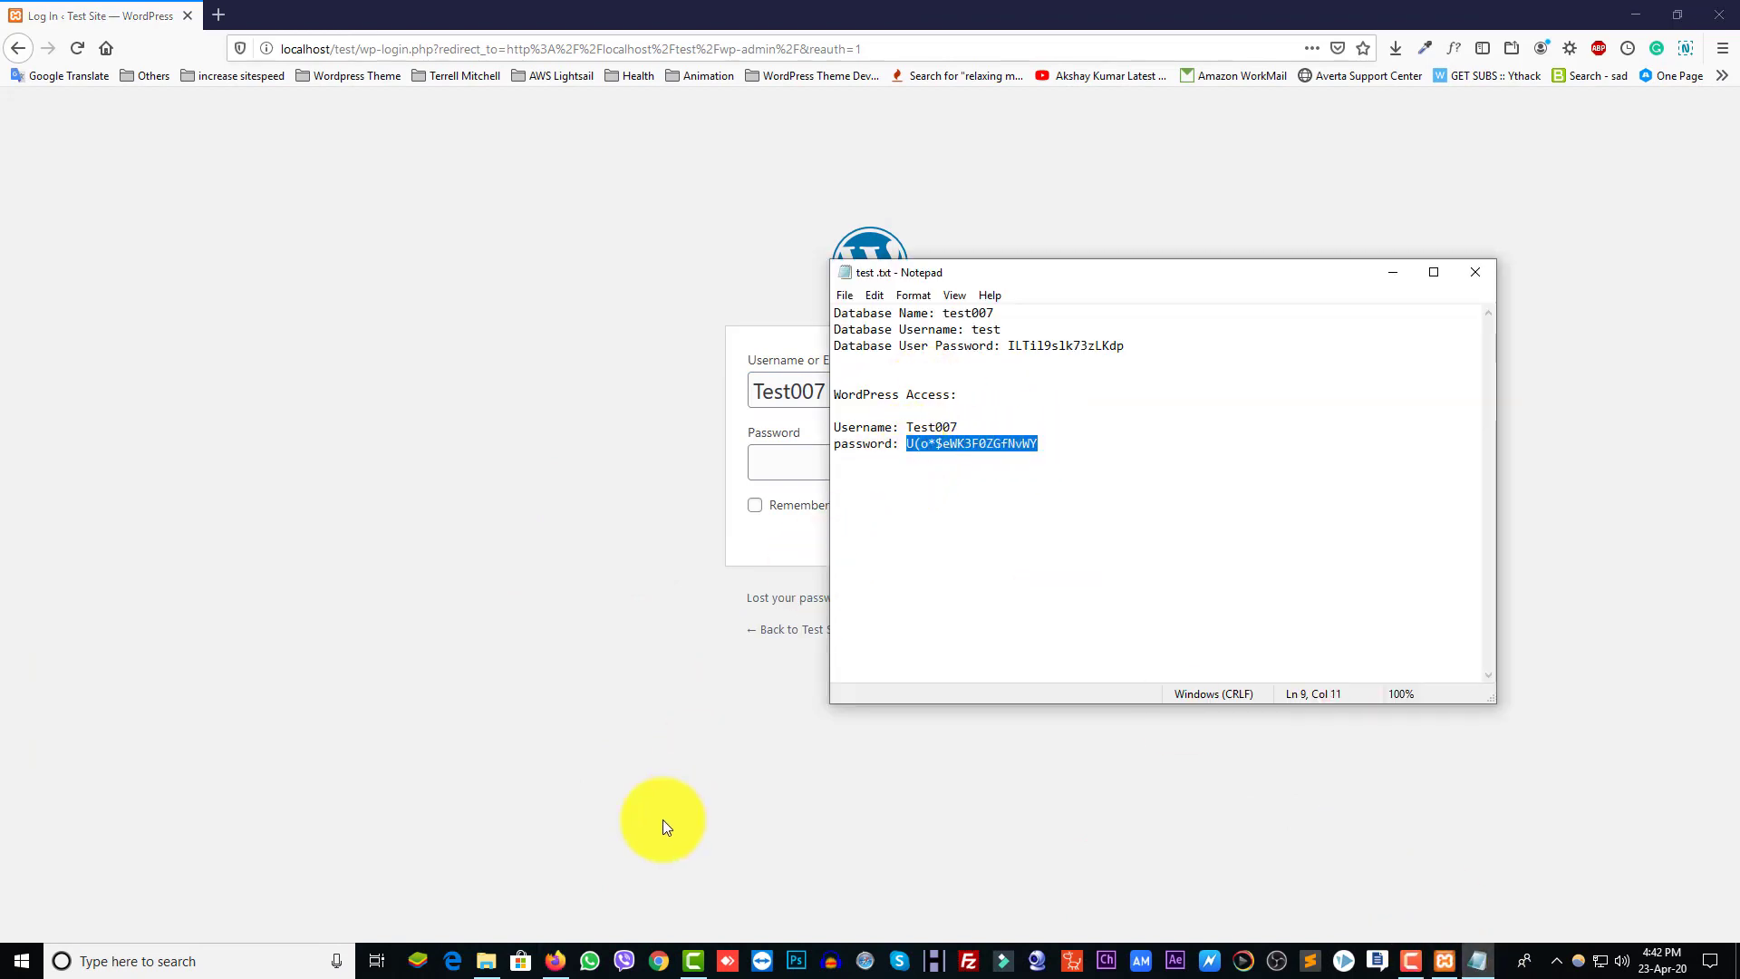
left_click(632, 795)
left_click(827, 464)
key("ctrl+v")
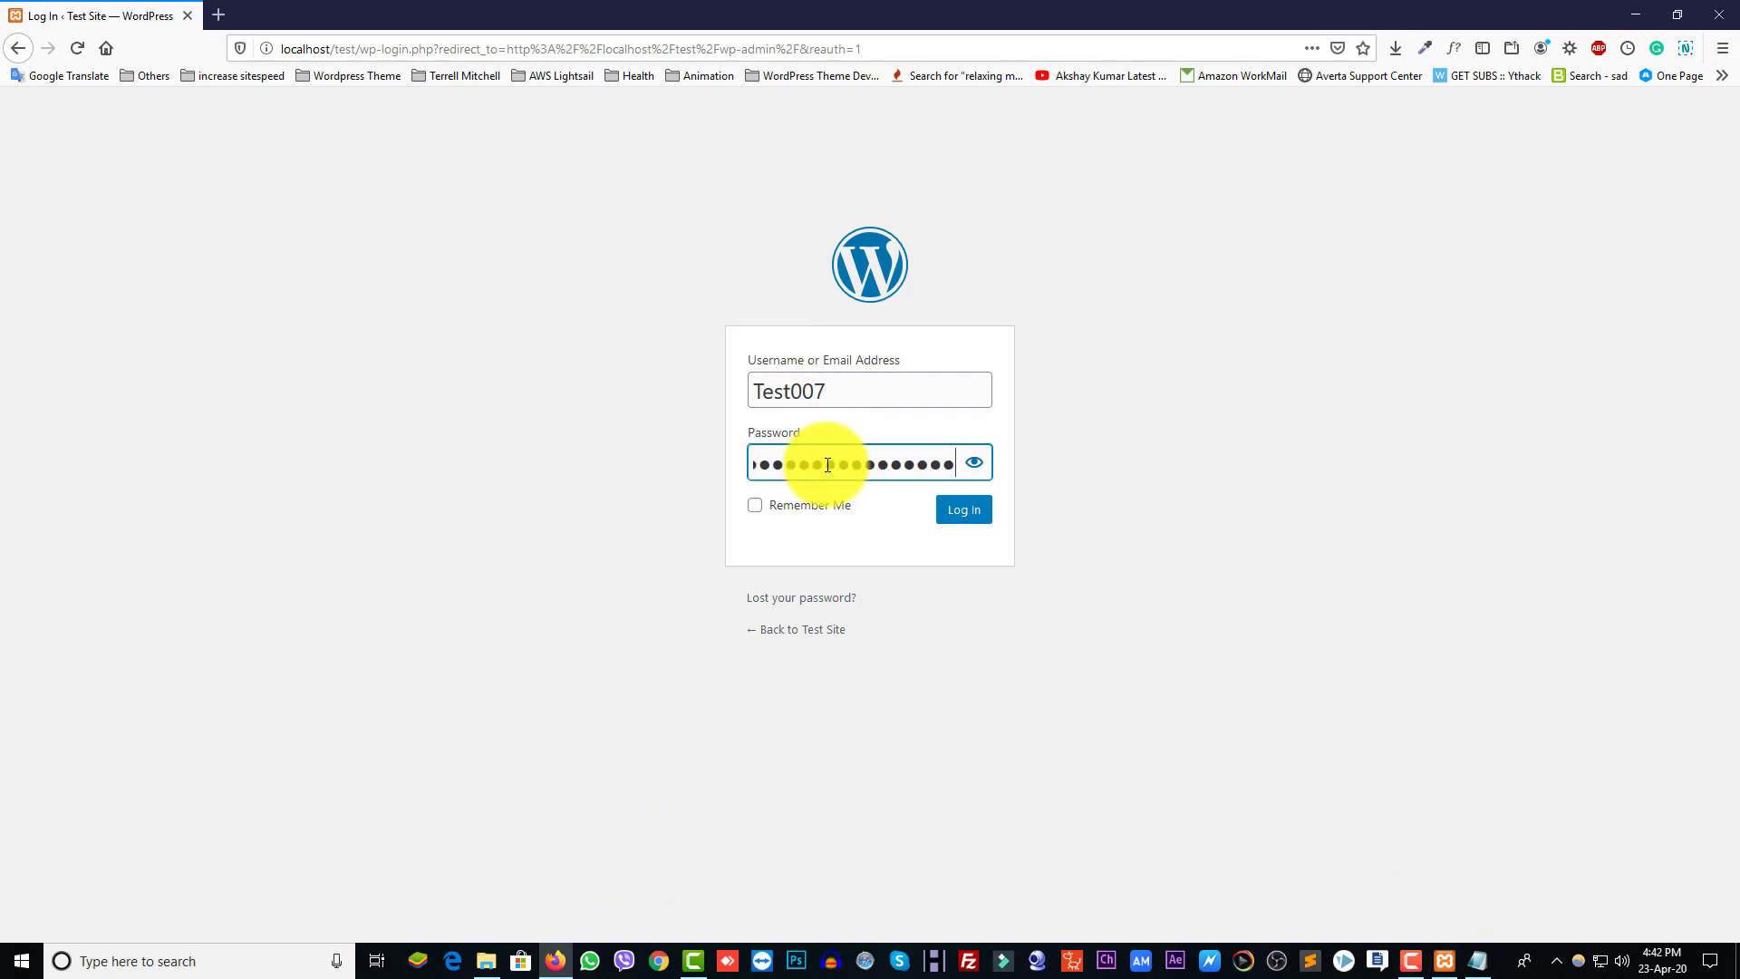
left_click(964, 510)
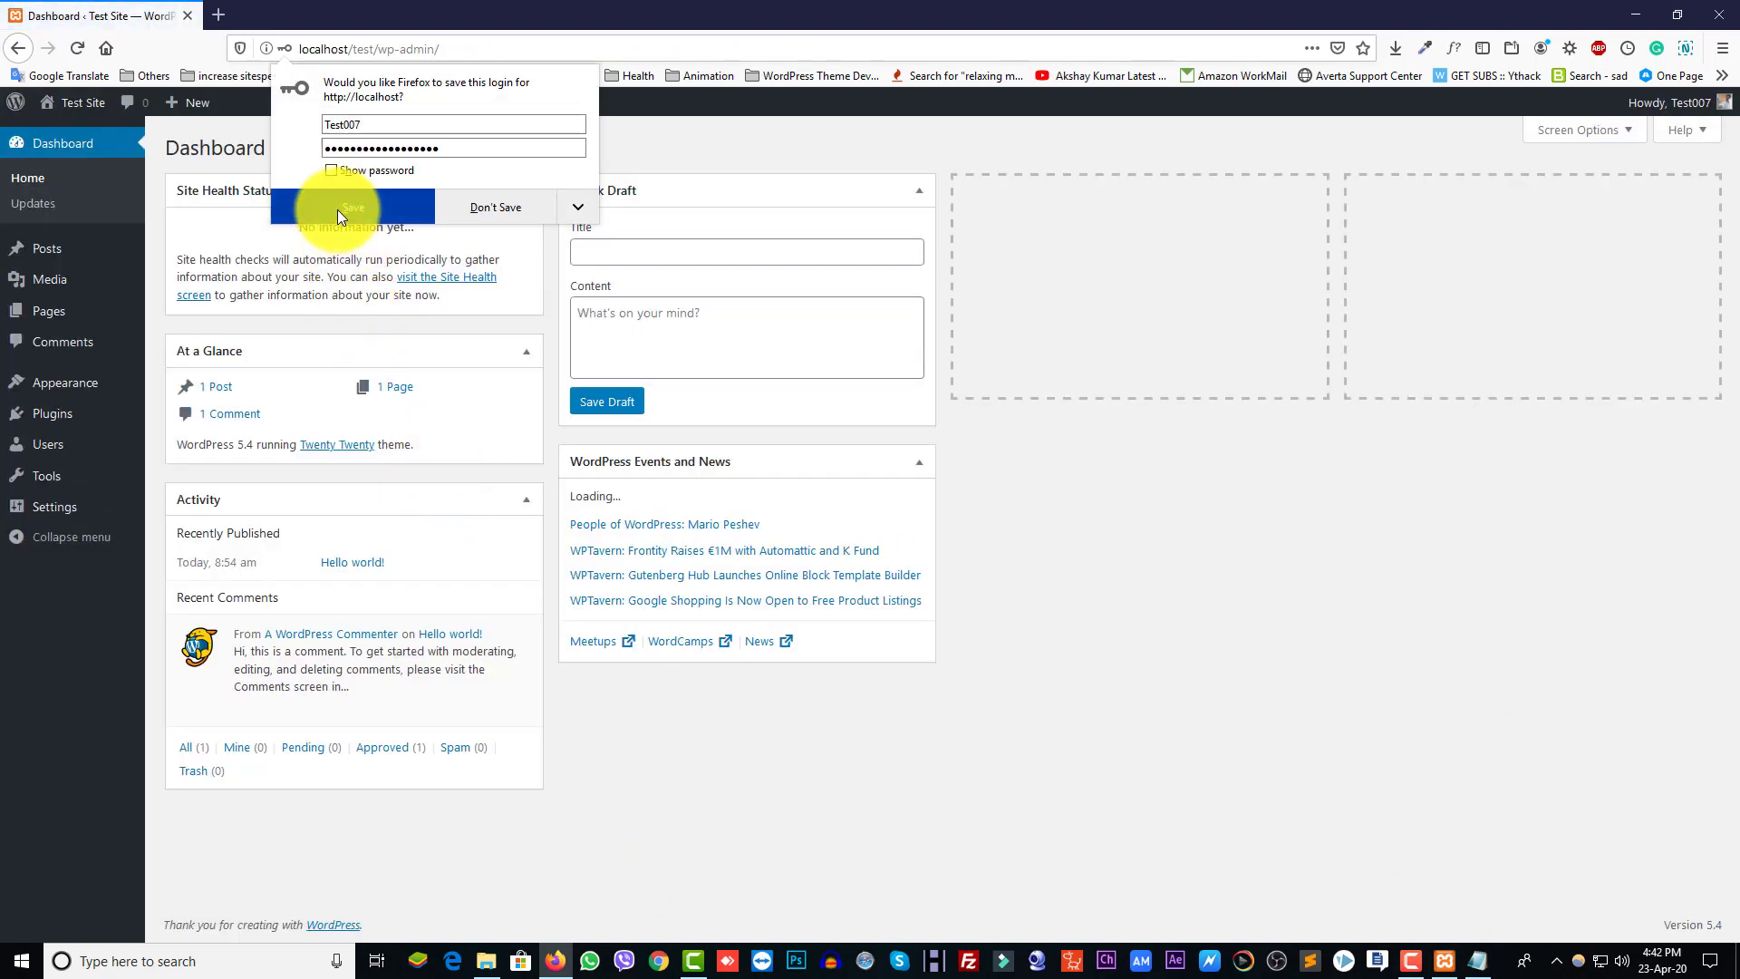
left_click(337, 210)
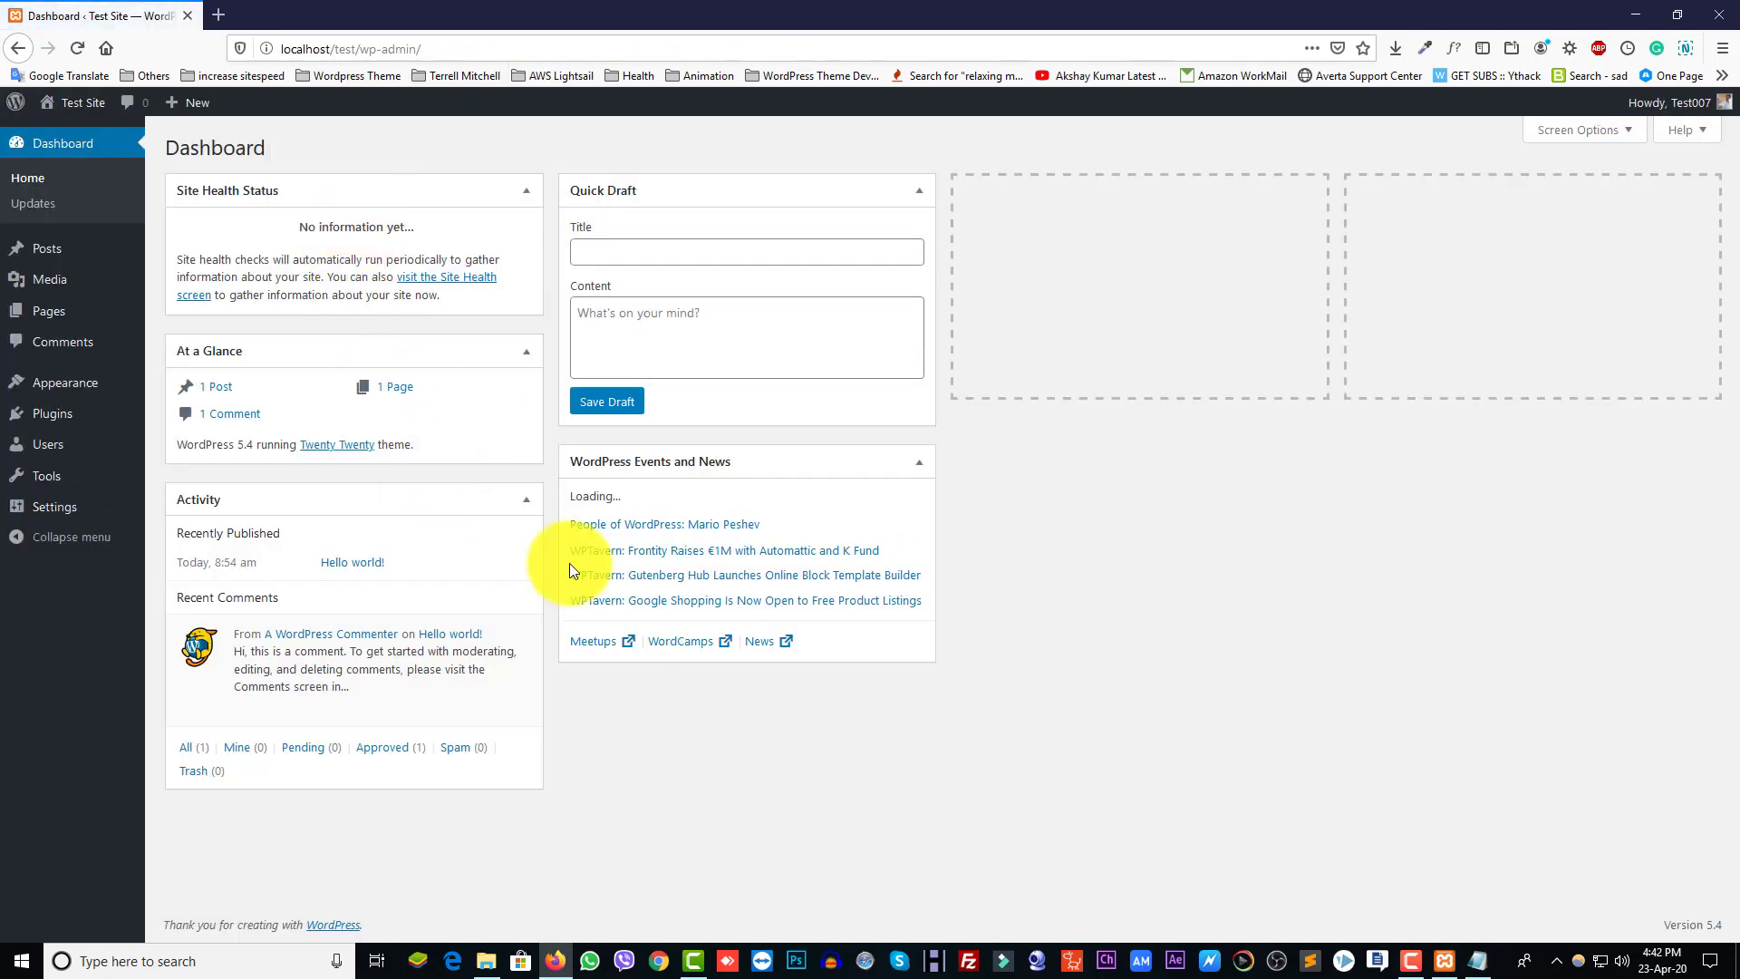
Switch to File Explorer and open the test site's themes folder at C:\xampp\htdocs\test\wp-content\themes.
mouse_move(138, 515)
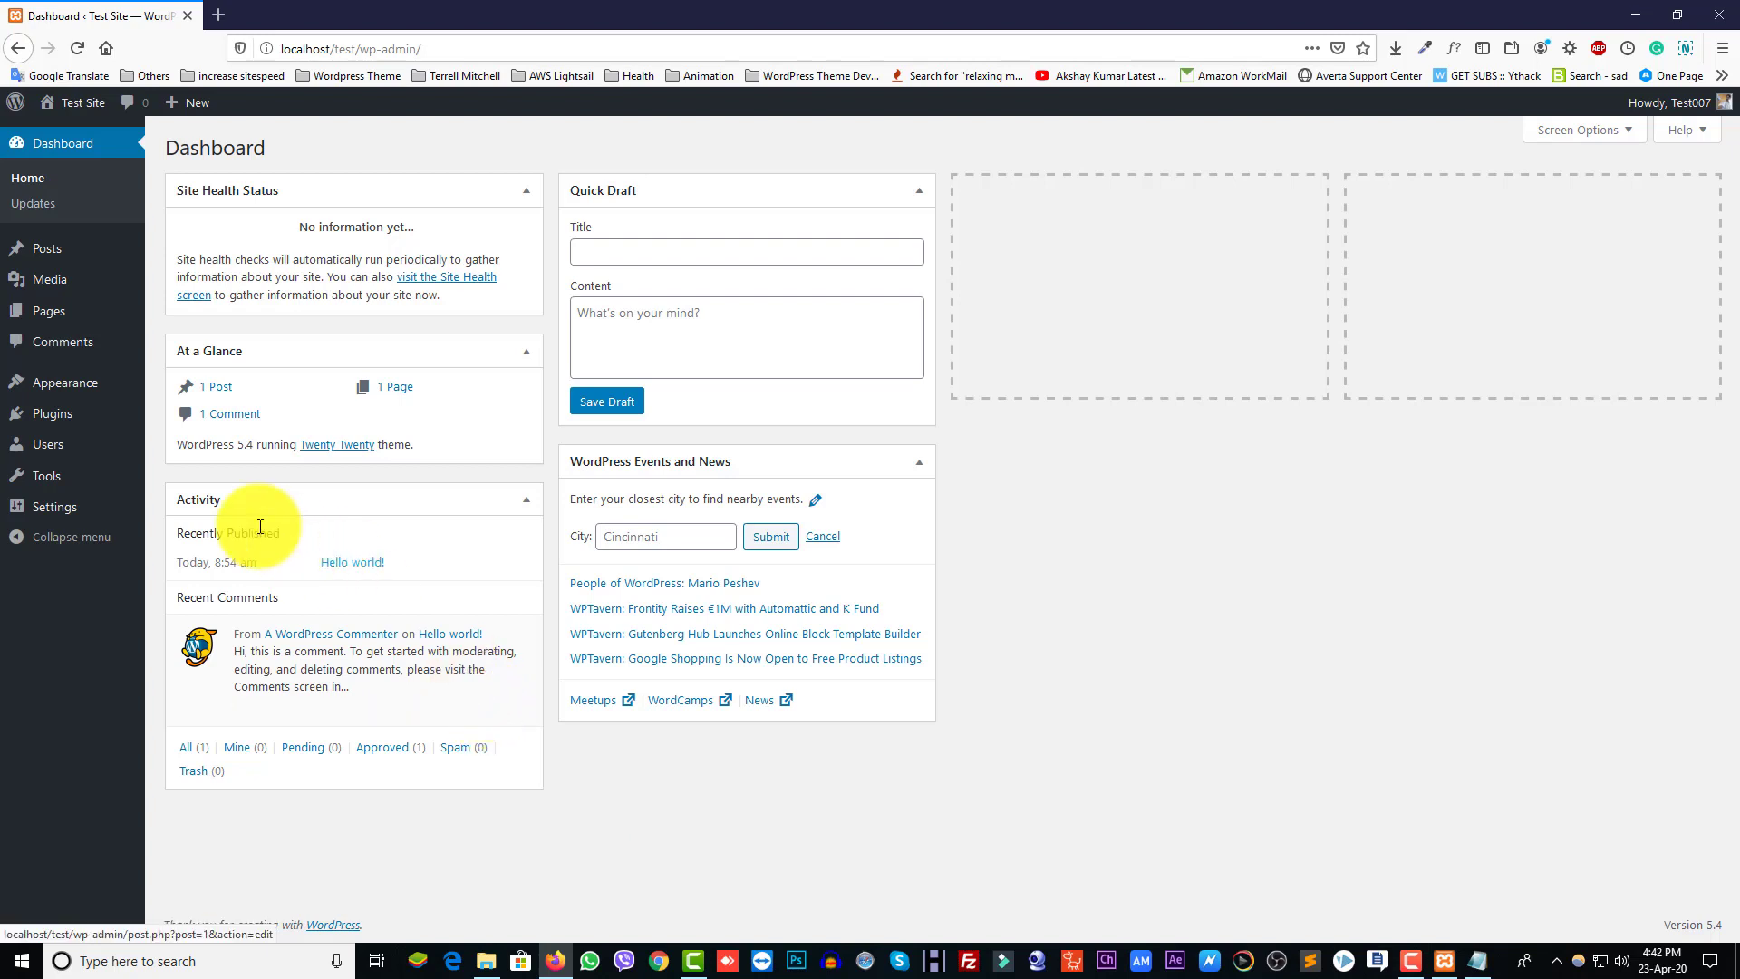
mouse_move(118, 417)
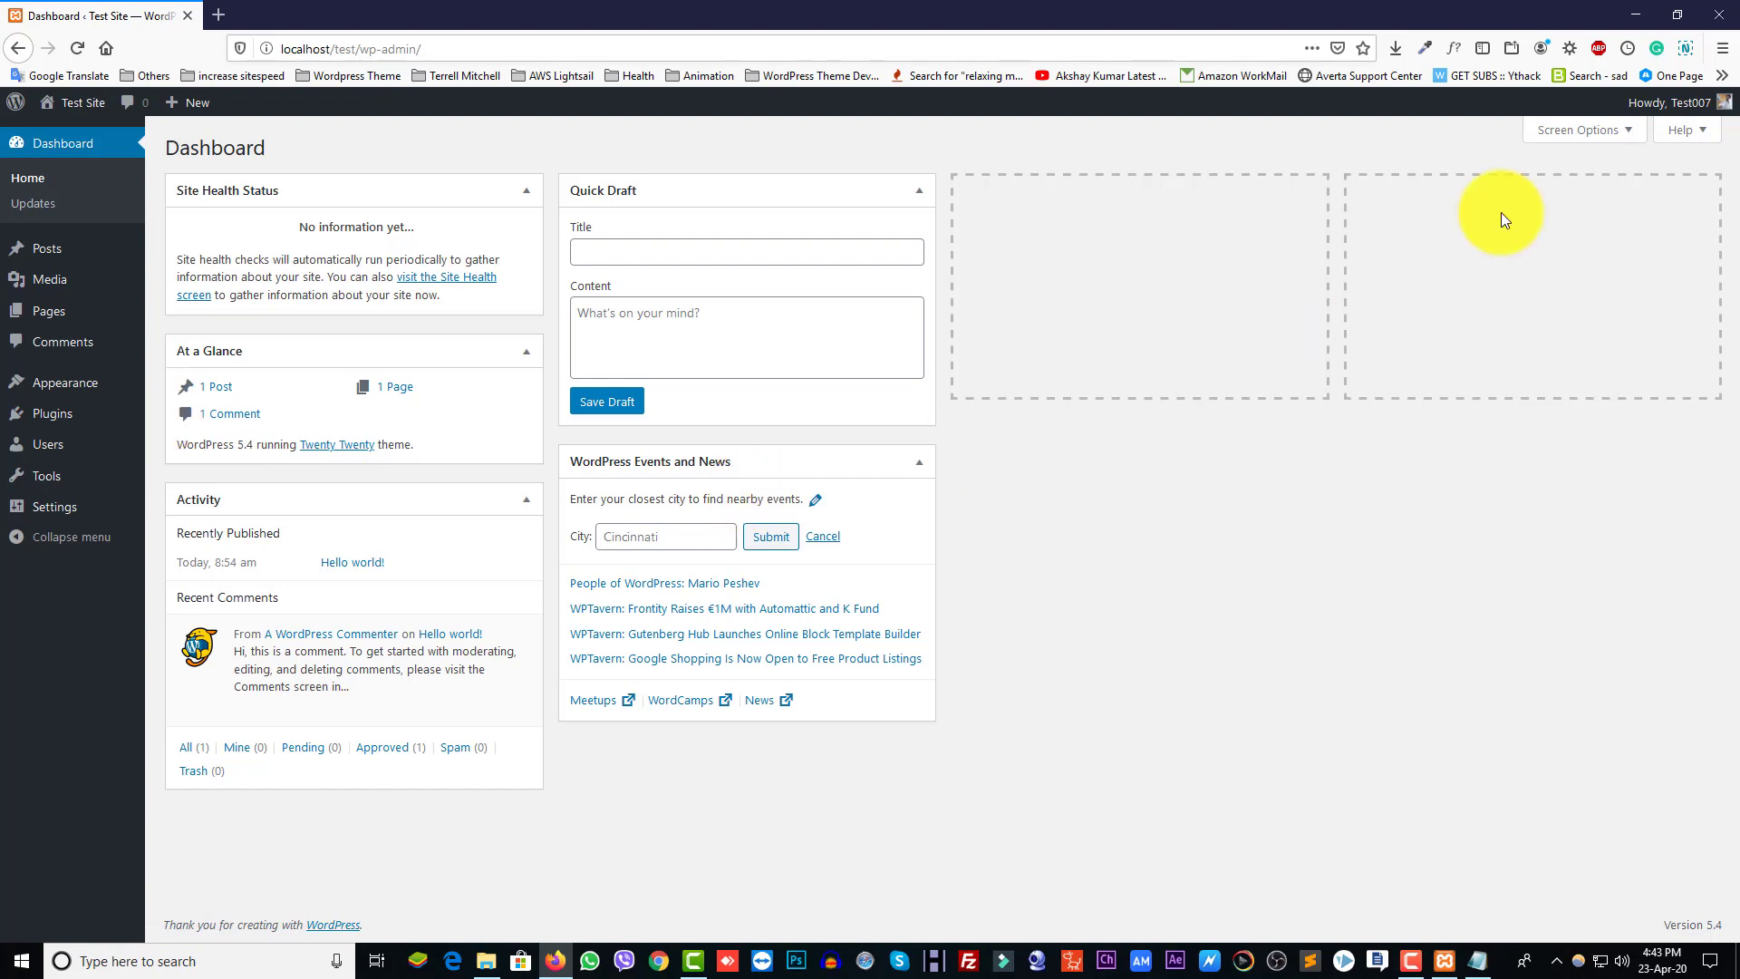
left_click(1637, 20)
double_click(30, 47)
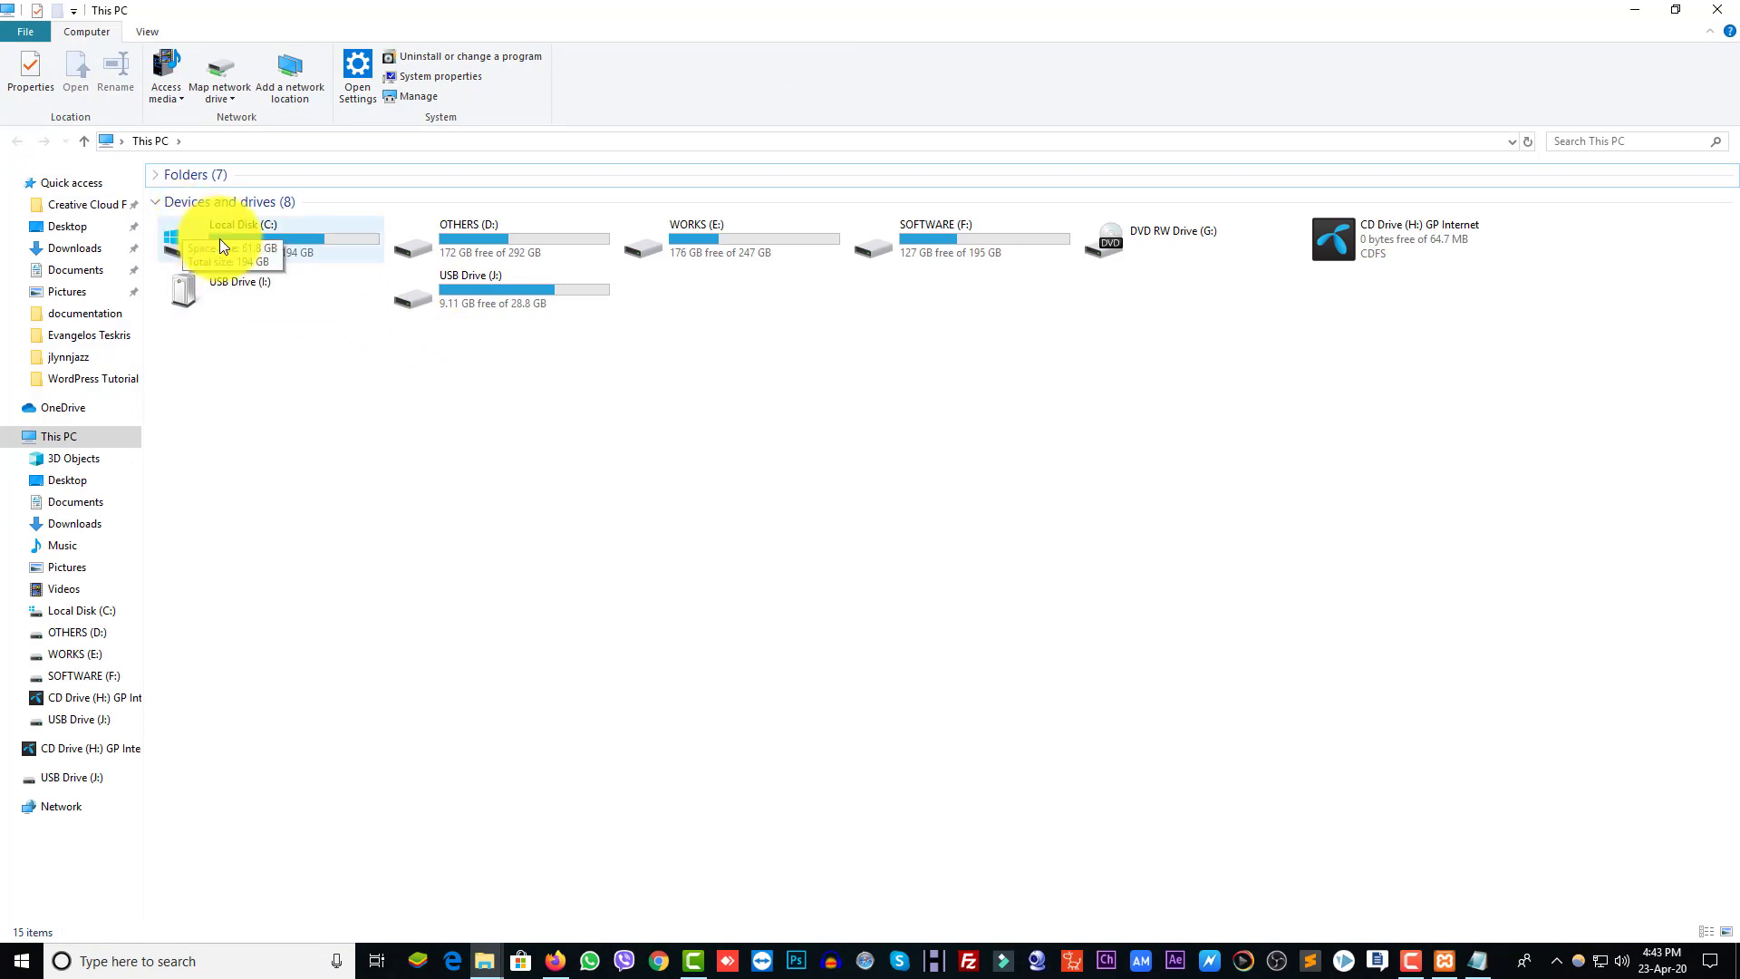
double_click(287, 247)
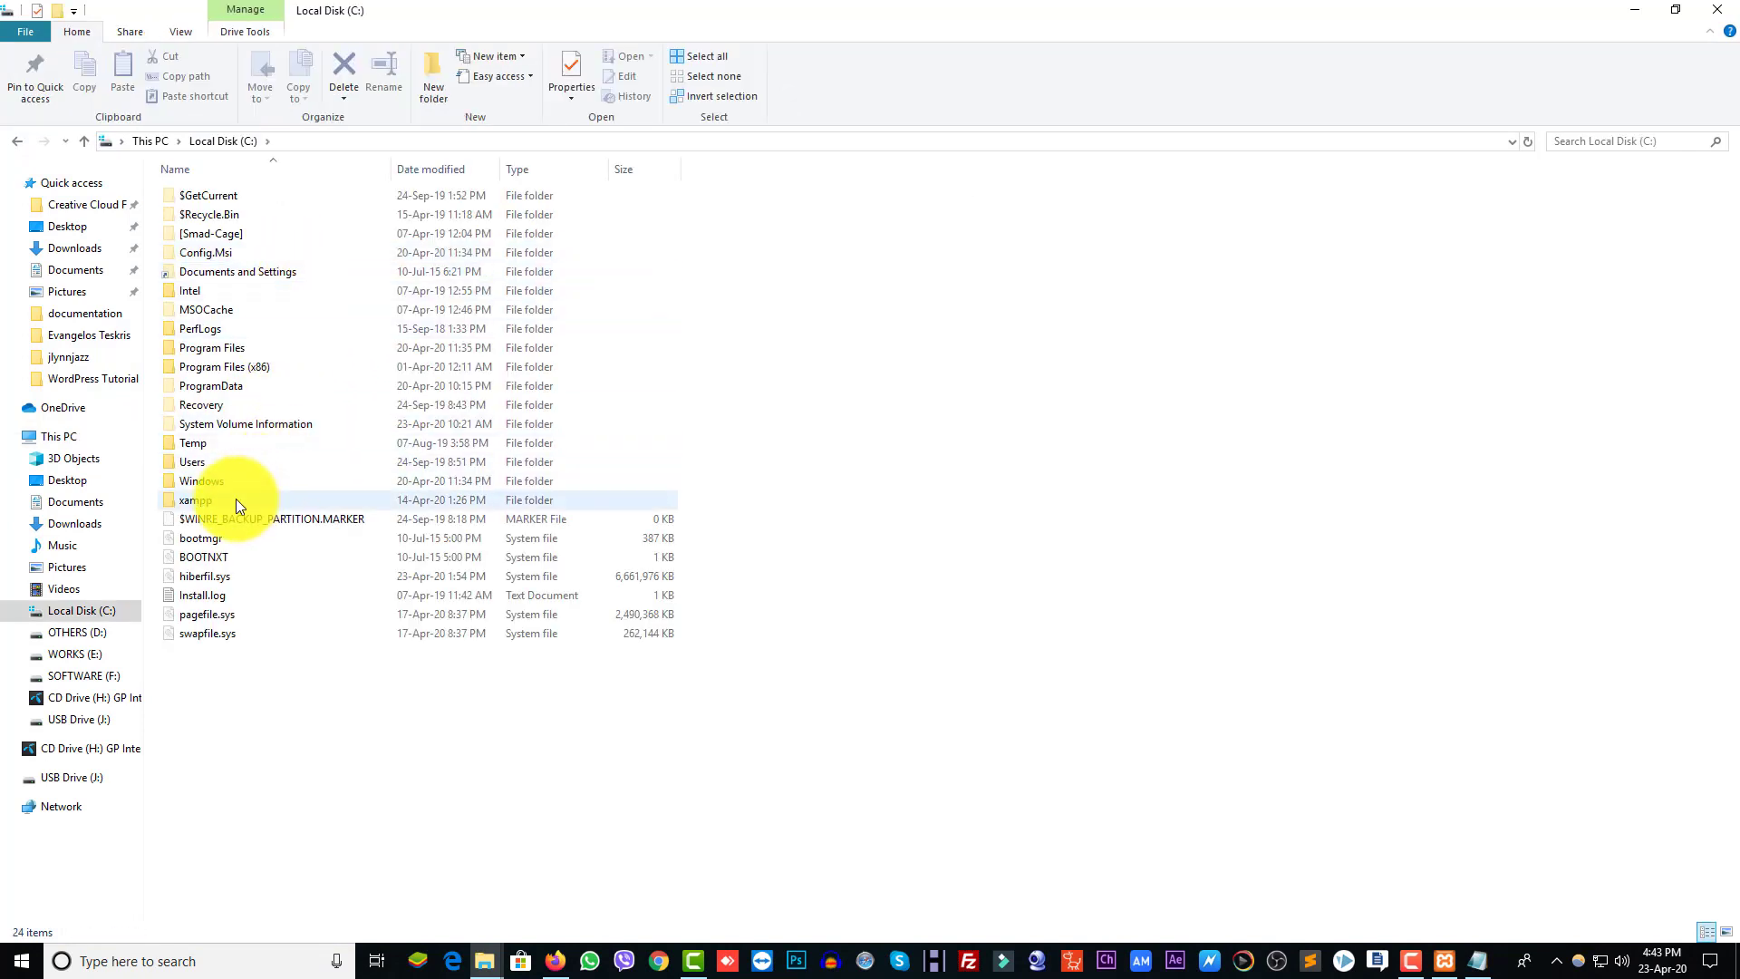
double_click(230, 499)
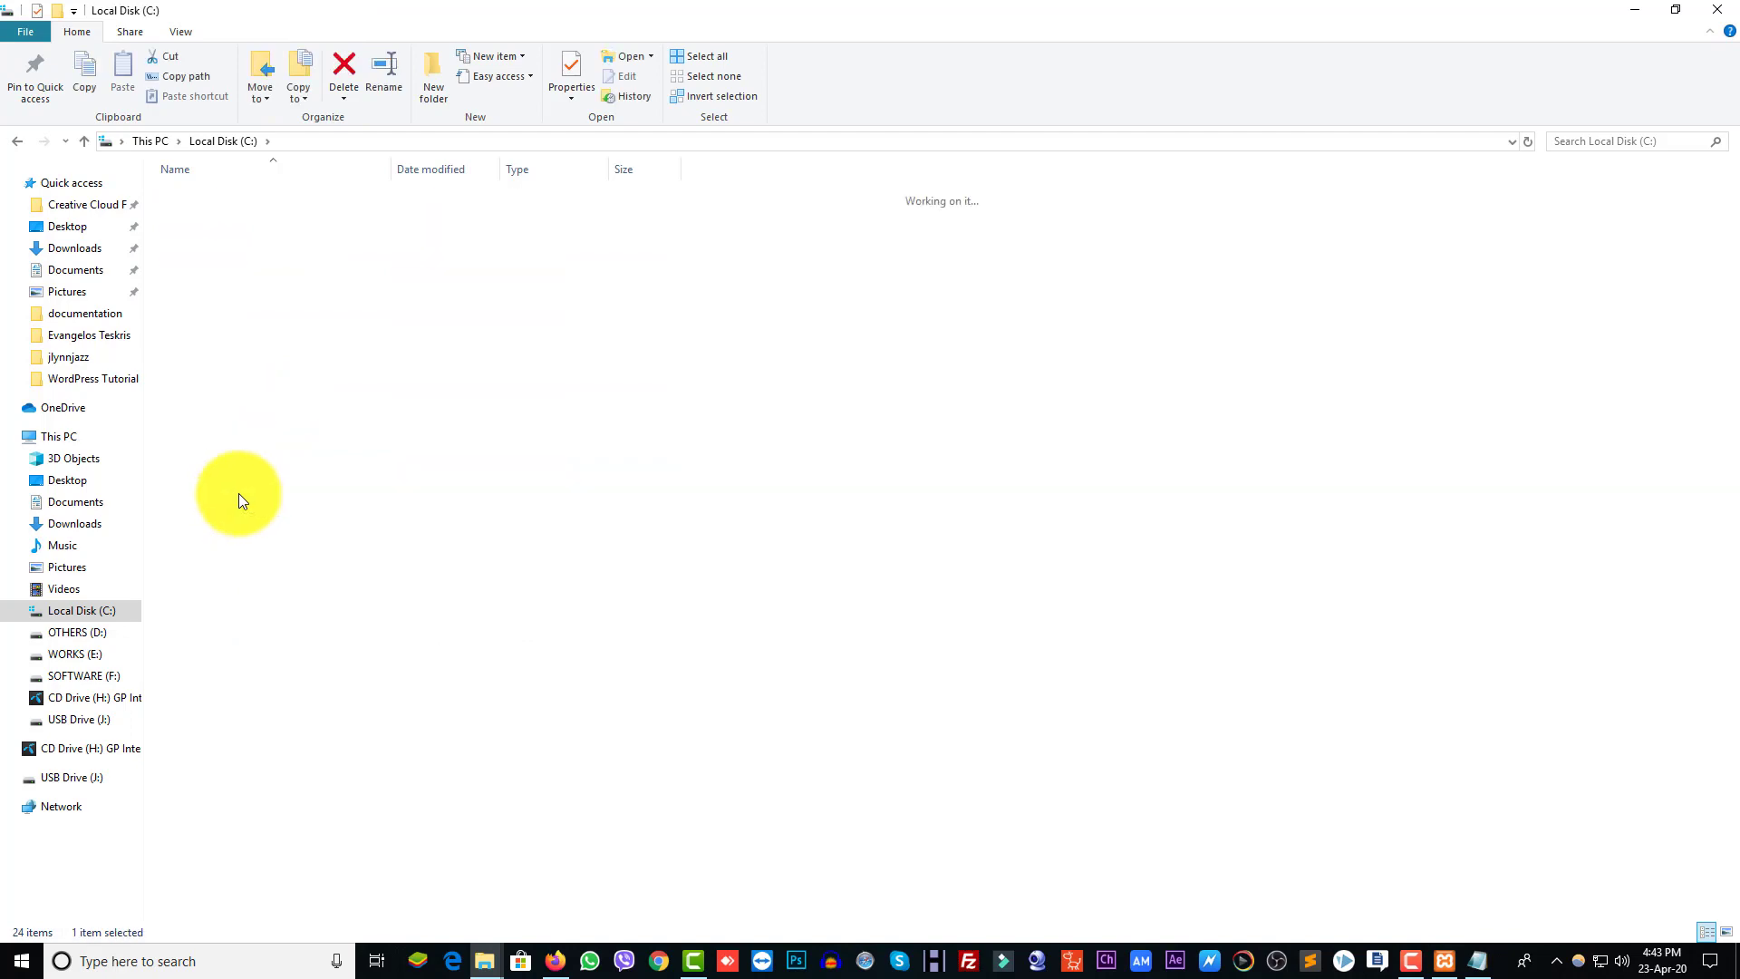
double_click(227, 291)
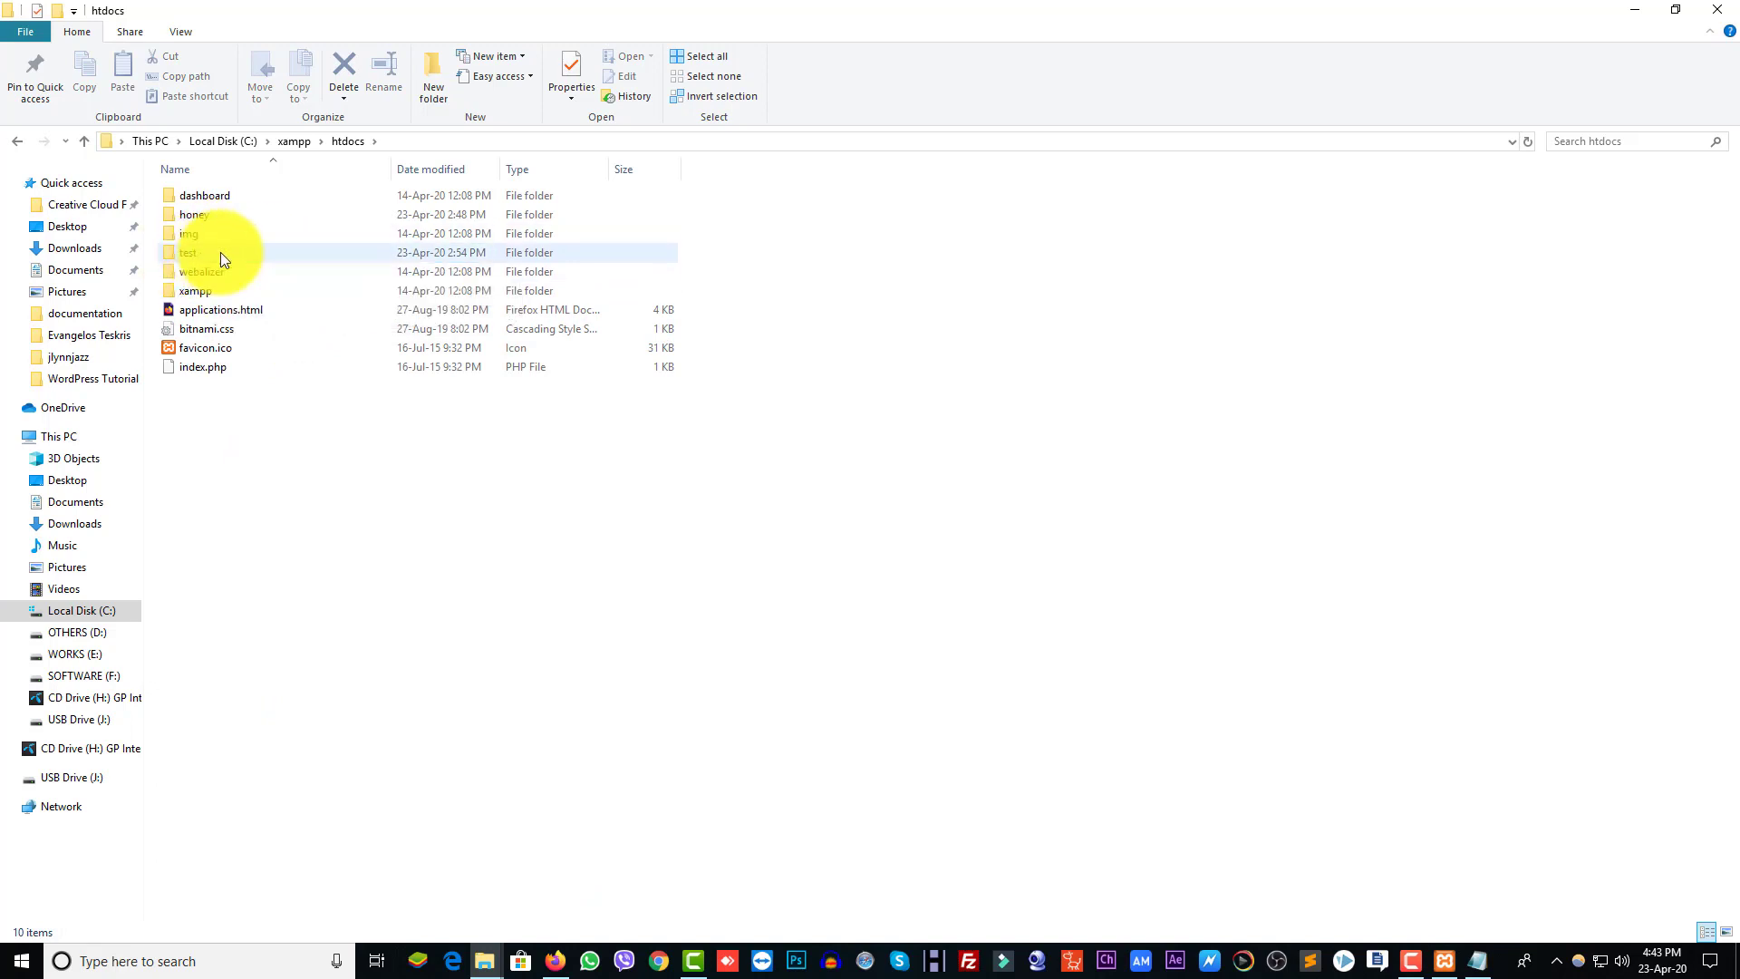
double_click(189, 252)
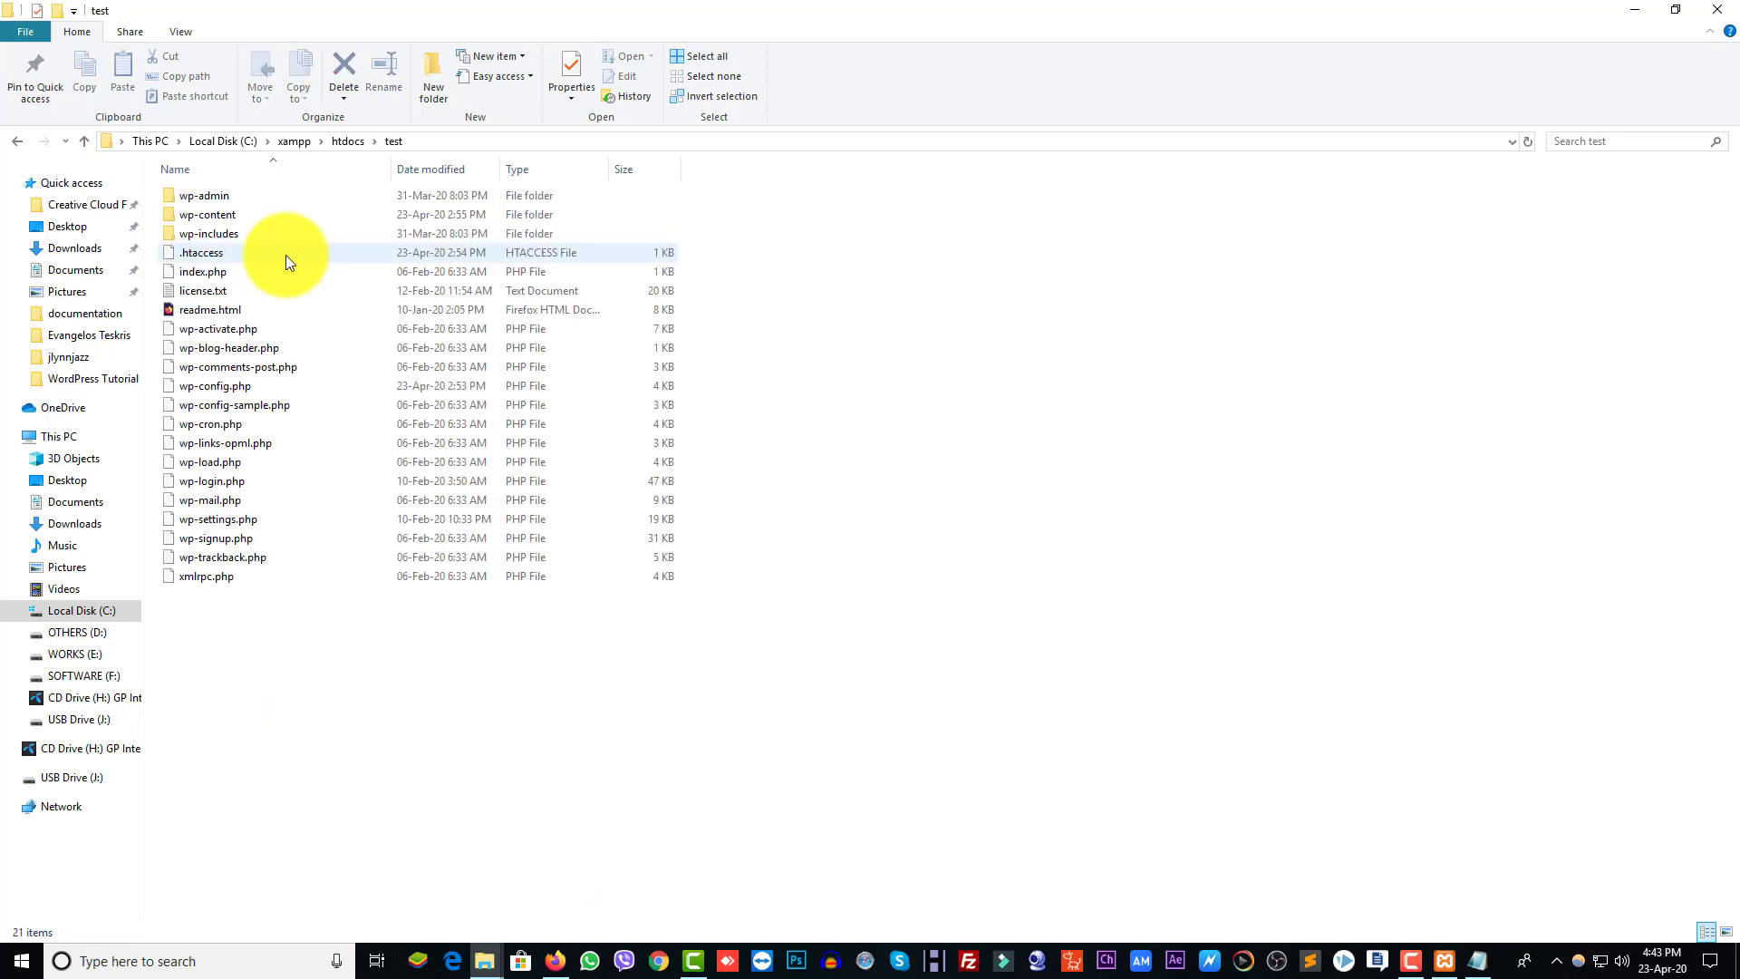
double_click(253, 217)
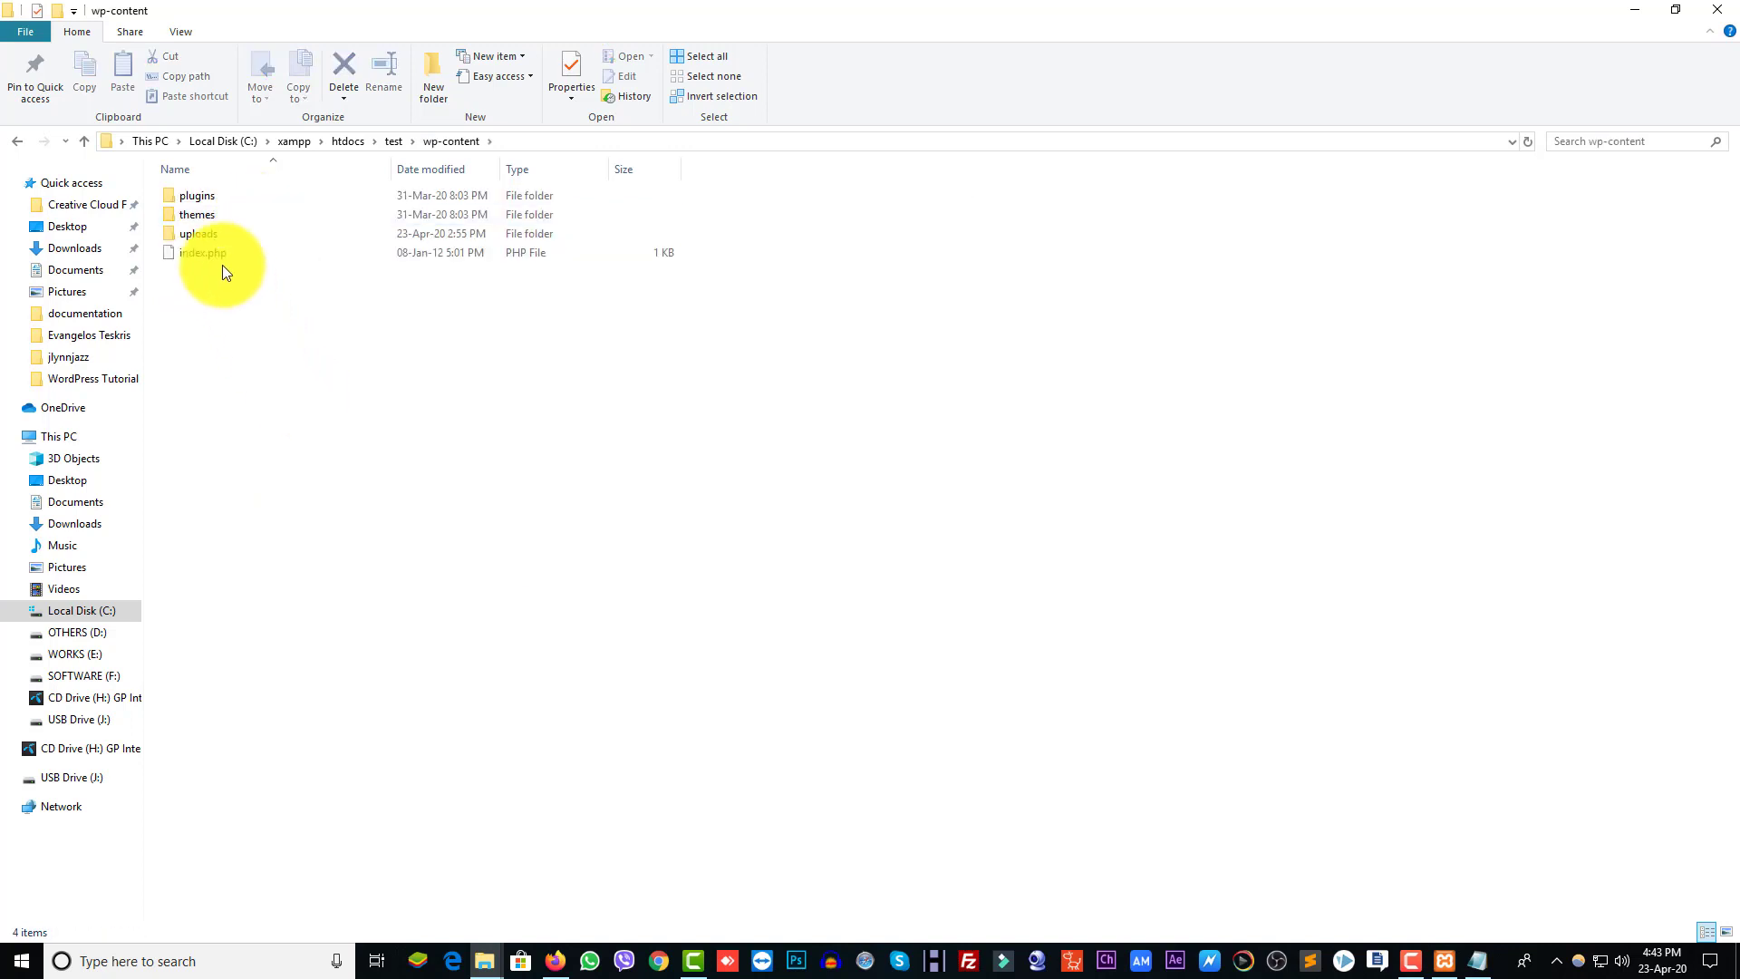
double_click(218, 216)
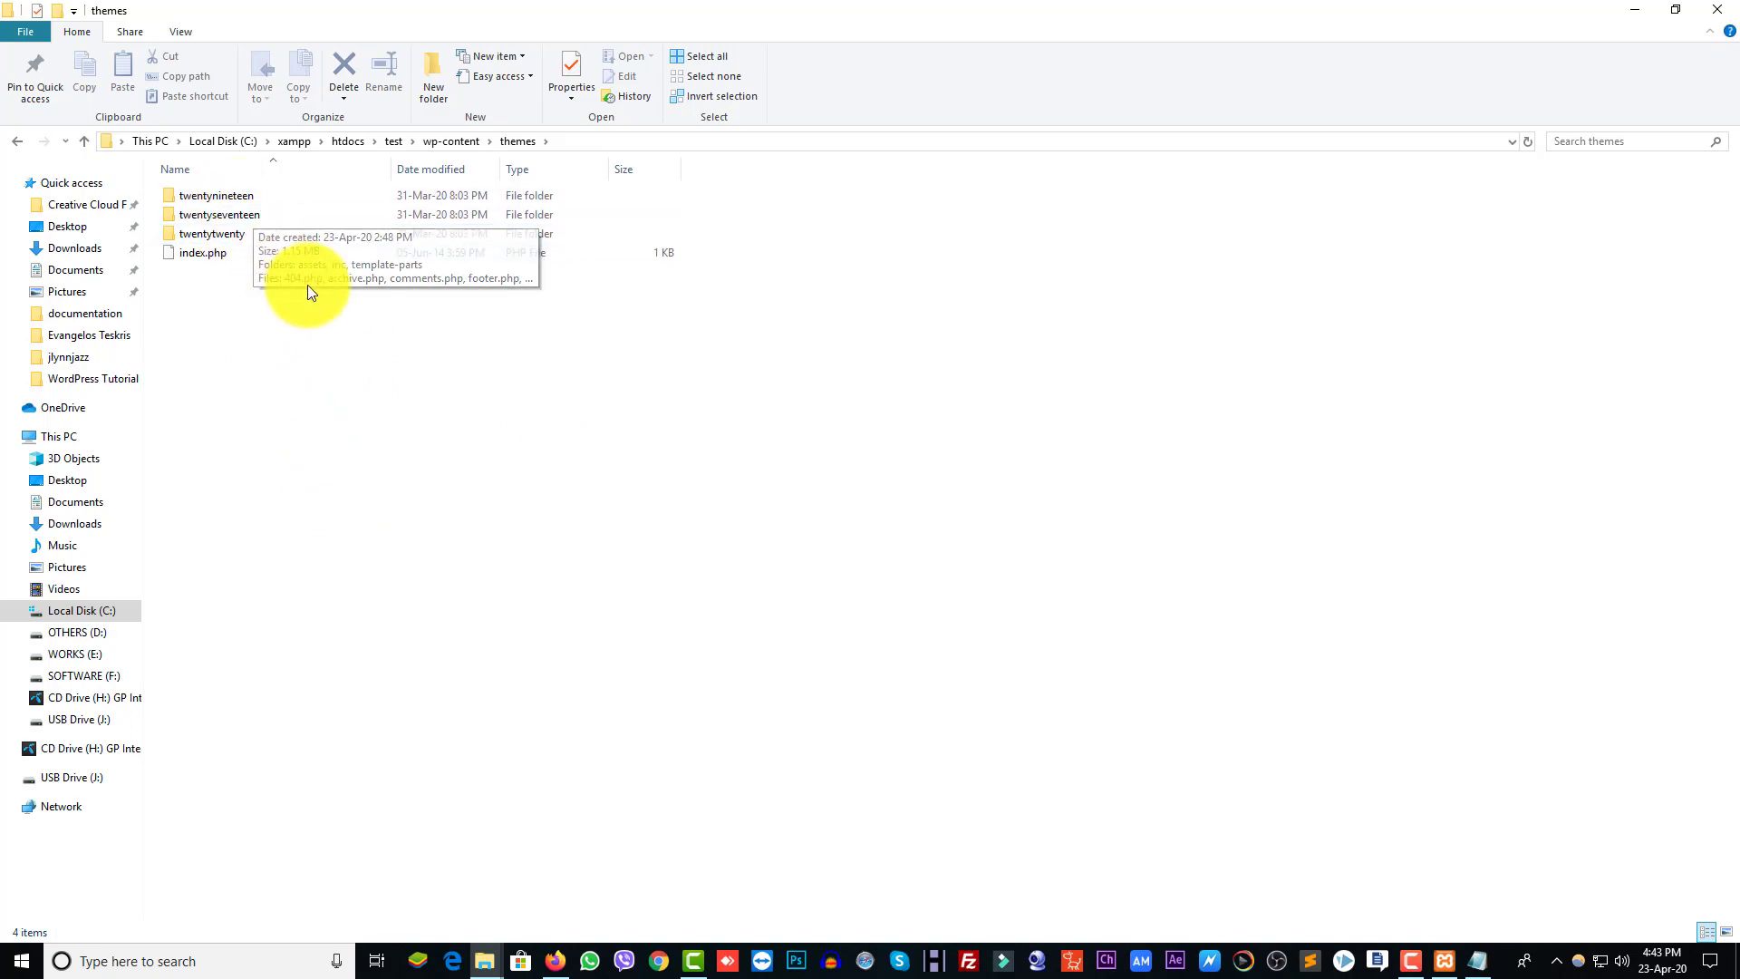
Switch back to Firefox and open the installed Themes page of the WordPress dashboard.
left_click(557, 965)
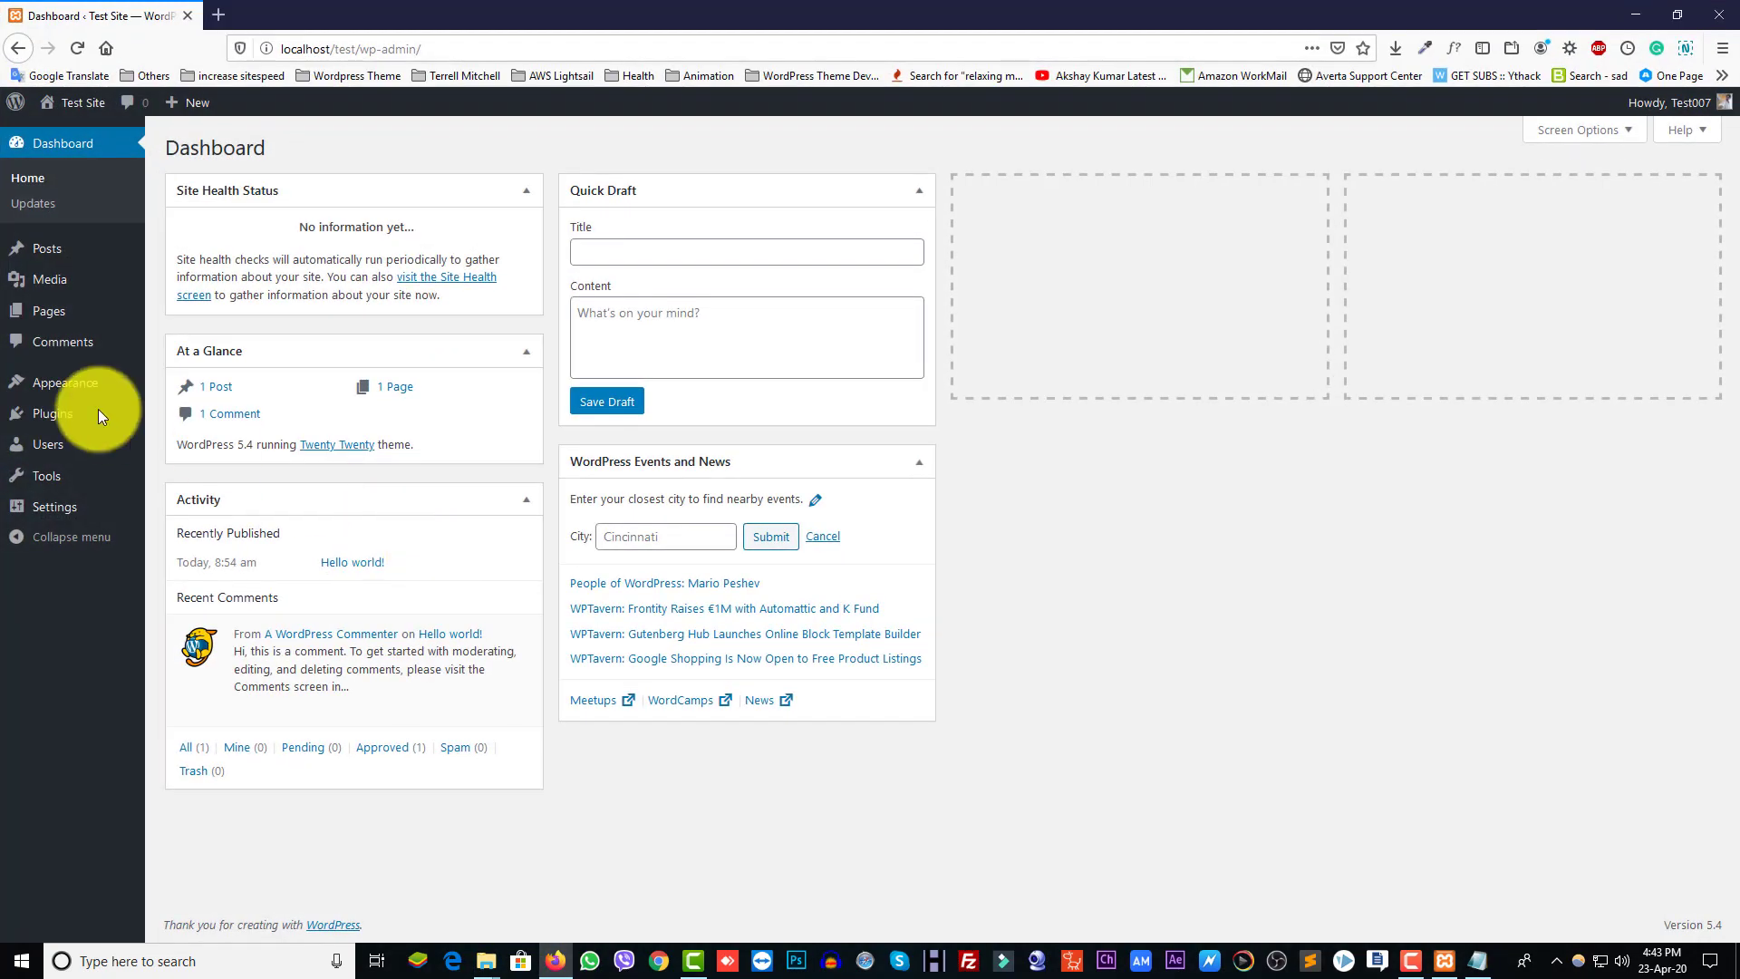
mouse_move(78, 390)
left_click(235, 473)
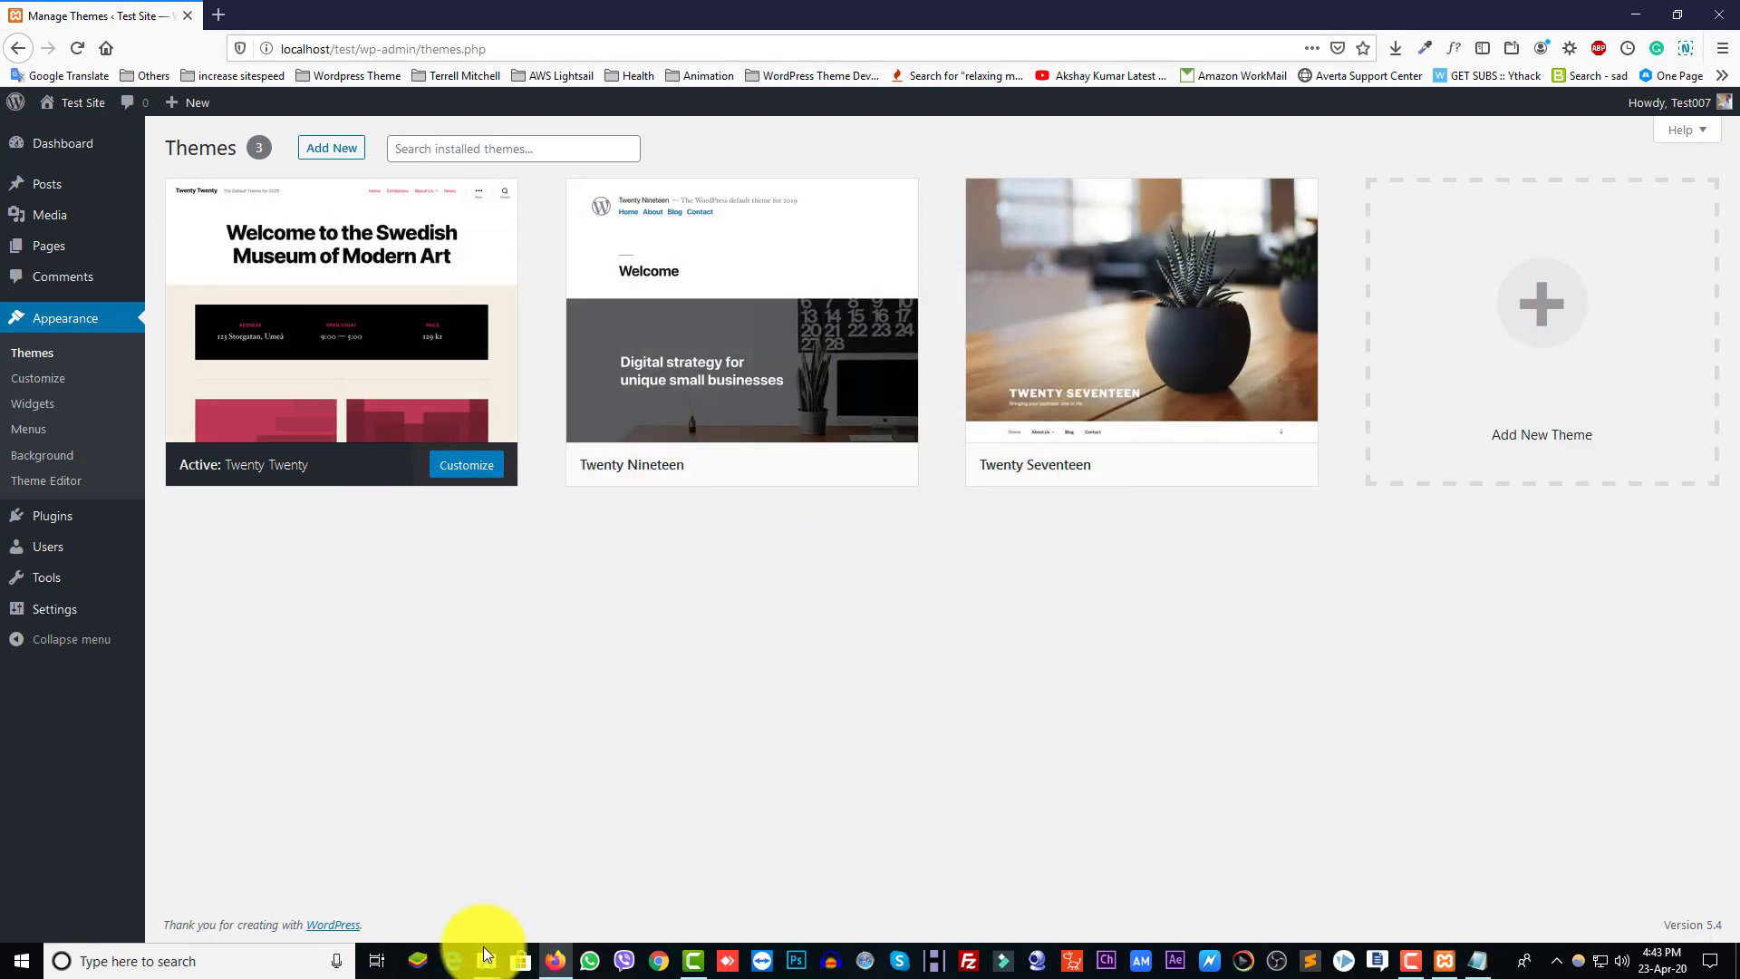
Close the honey site's themes window in File Explorer and delete the twentynineteen and twentyseventeen folders from the test site's themes folder.
mouse_move(476, 951)
left_click(458, 907)
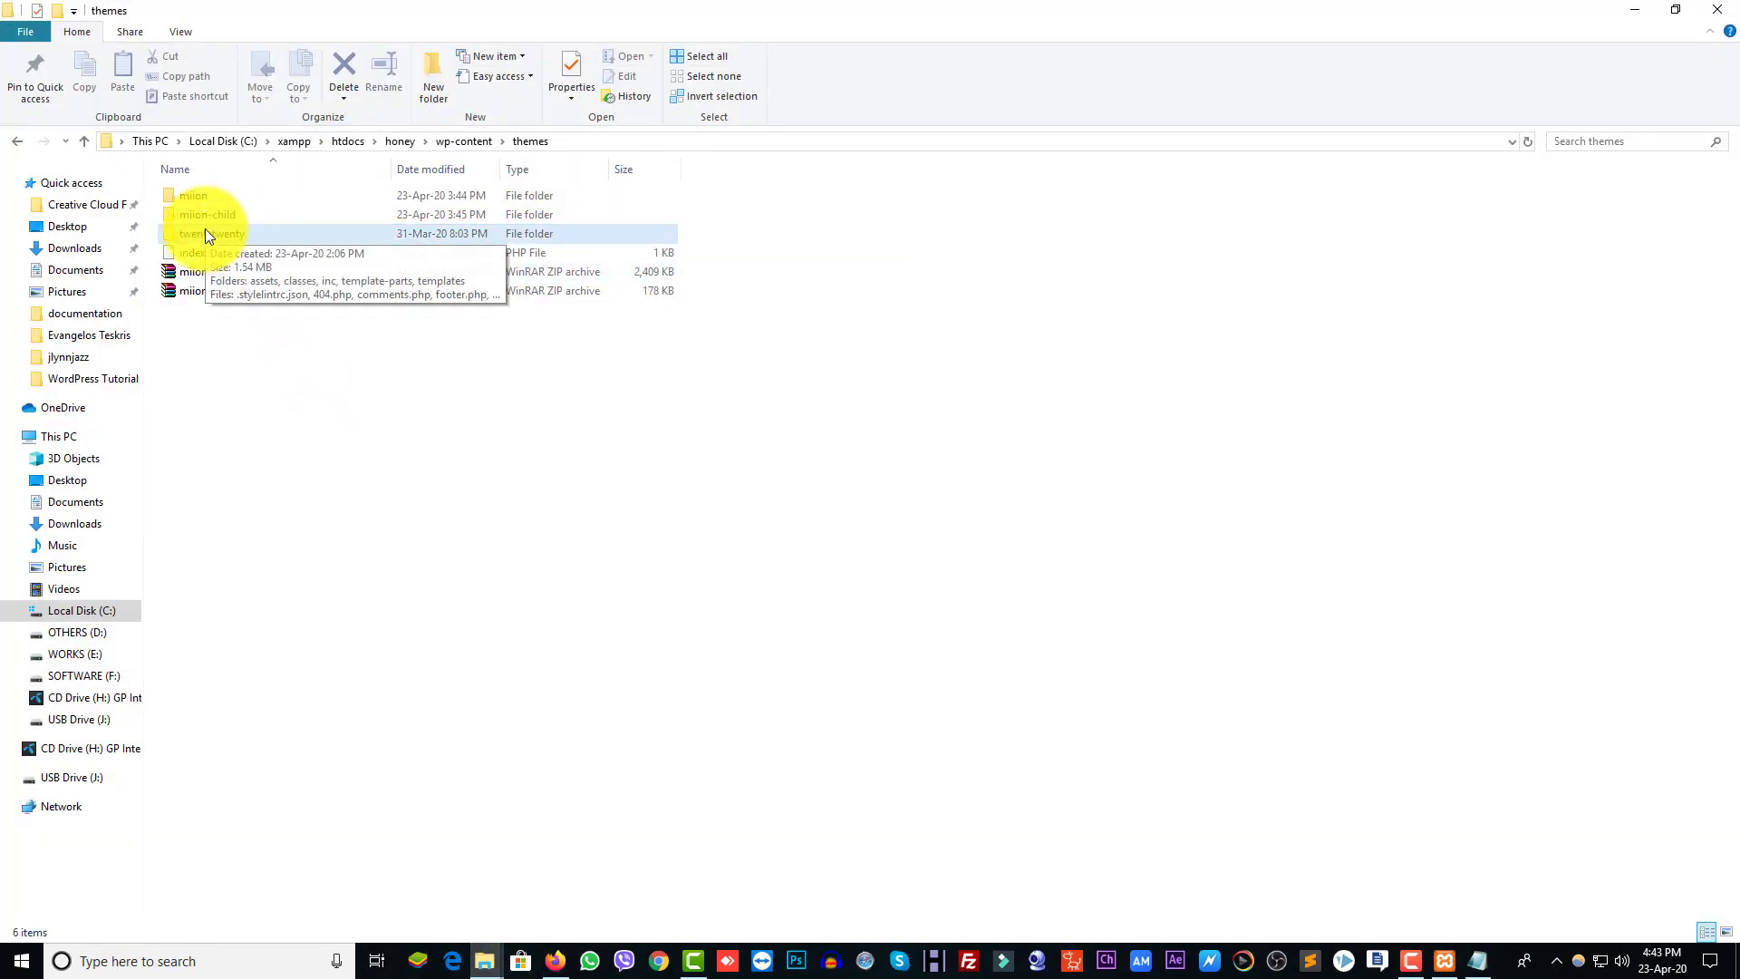
left_click(1718, 14)
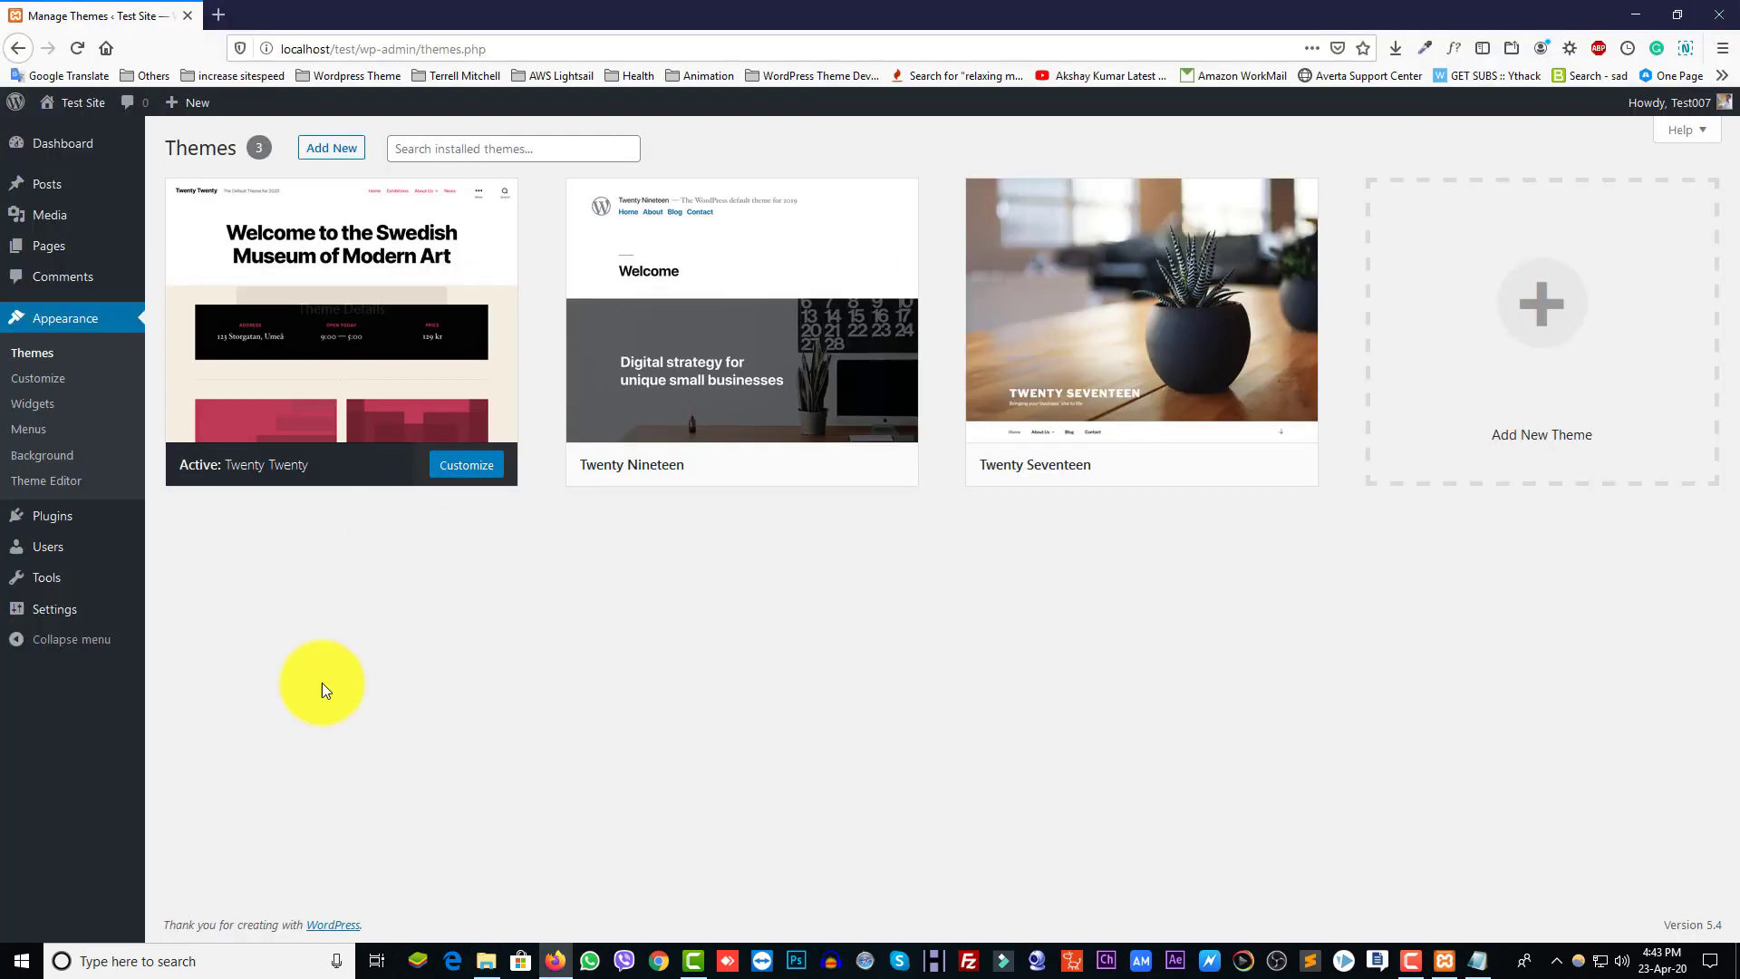
left_click(485, 961)
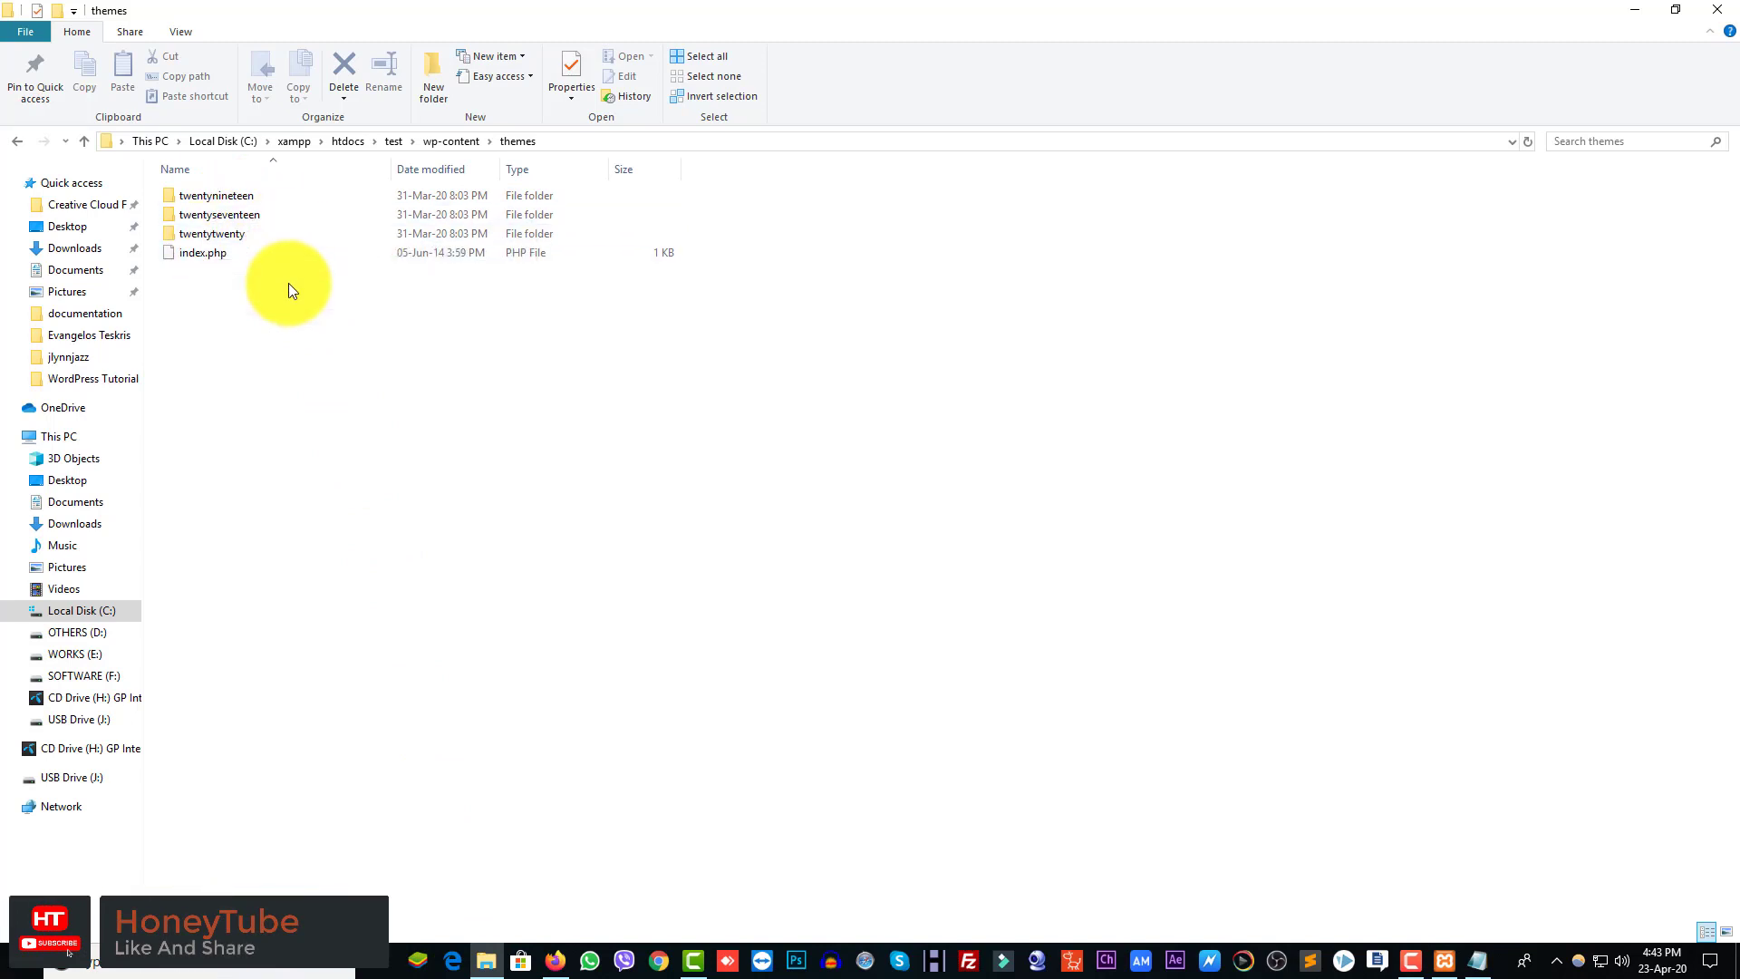
left_click(230, 192)
key("Delete")
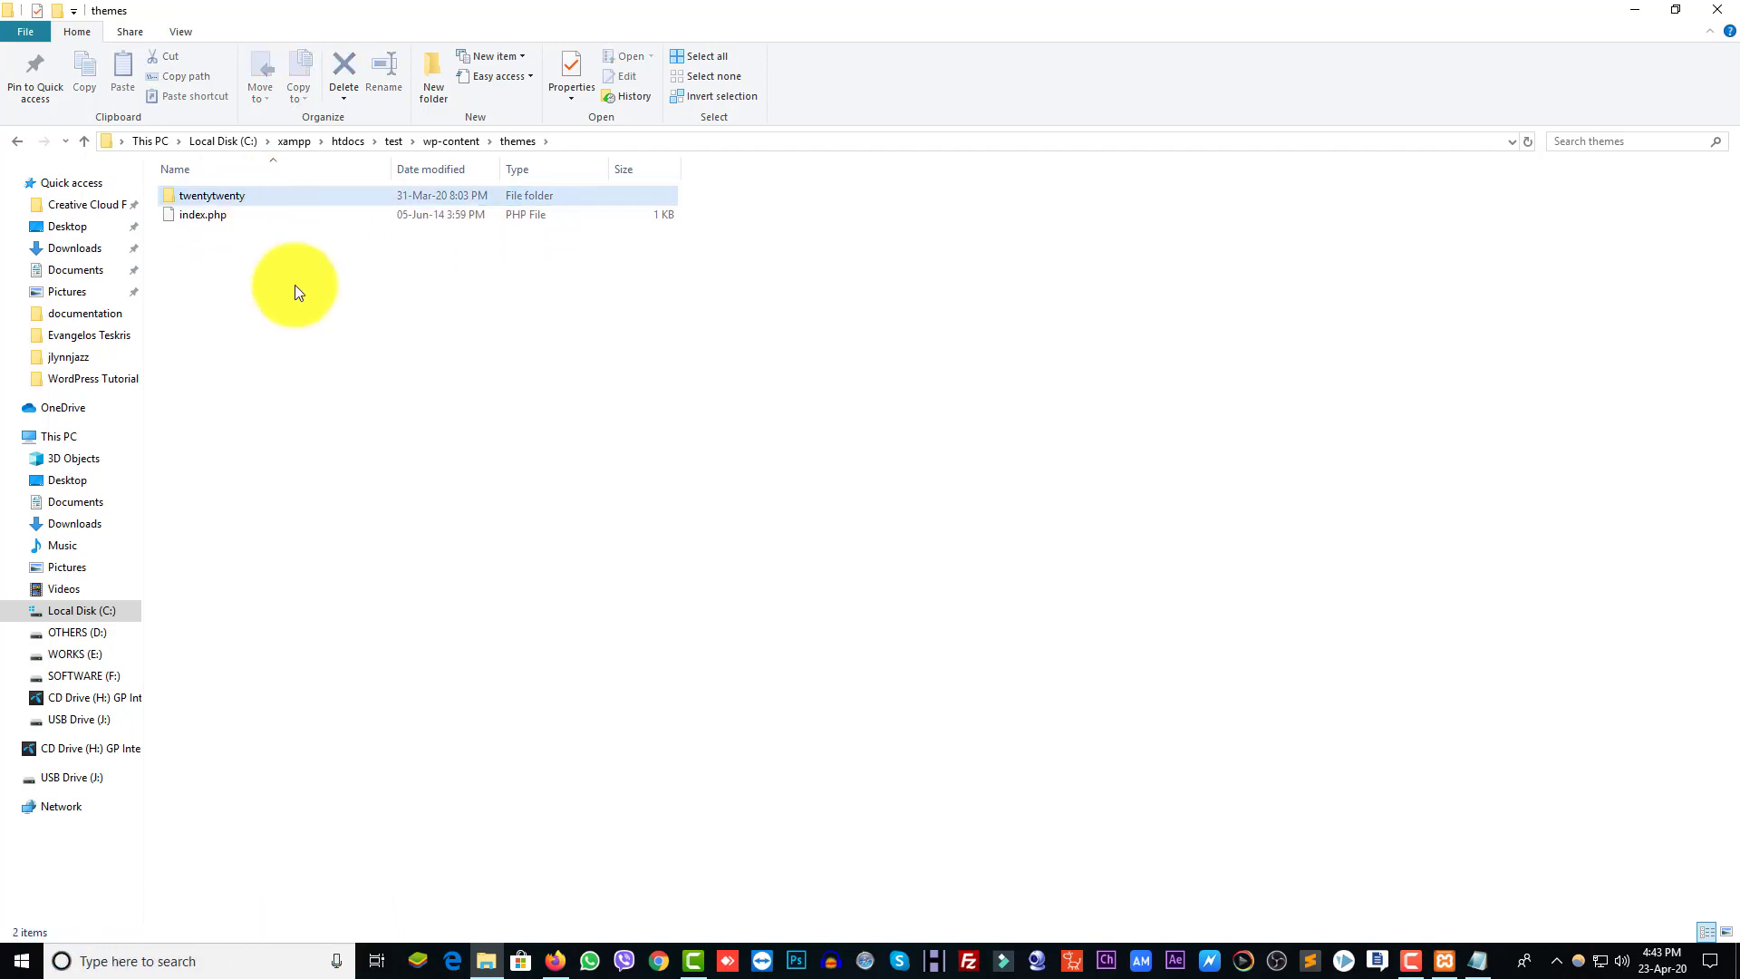
Return to Firefox and reload the WordPress Themes page to check the installed themes.
left_click(555, 959)
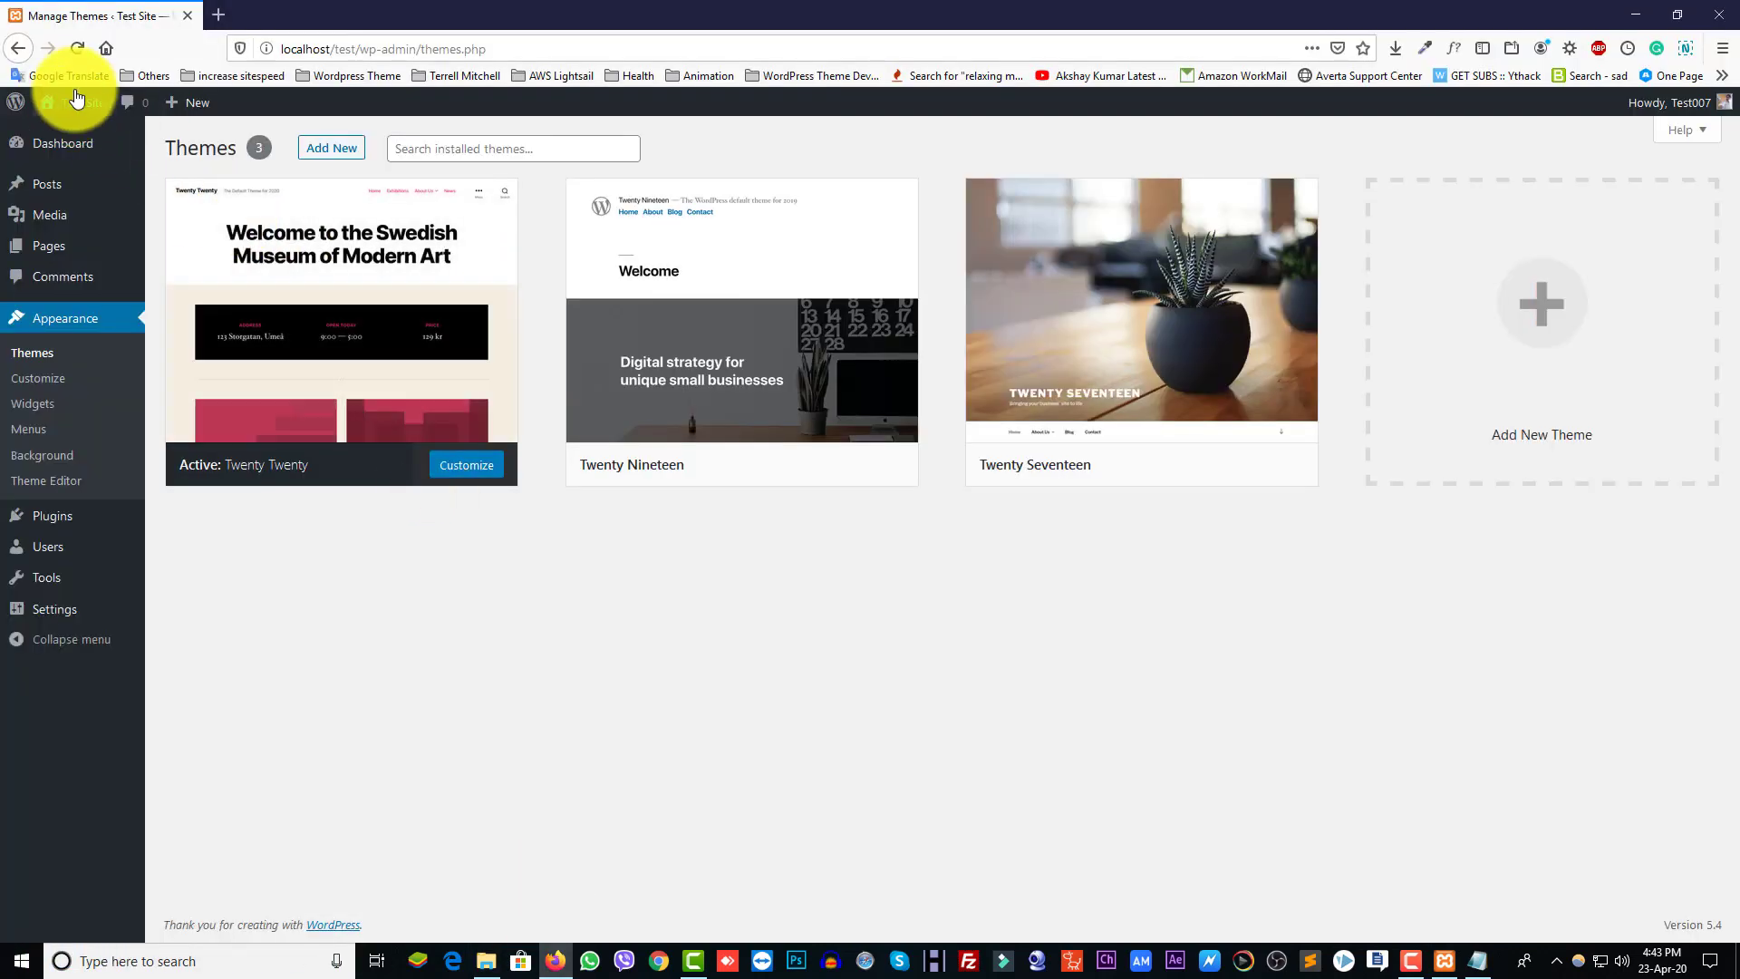
left_click(77, 48)
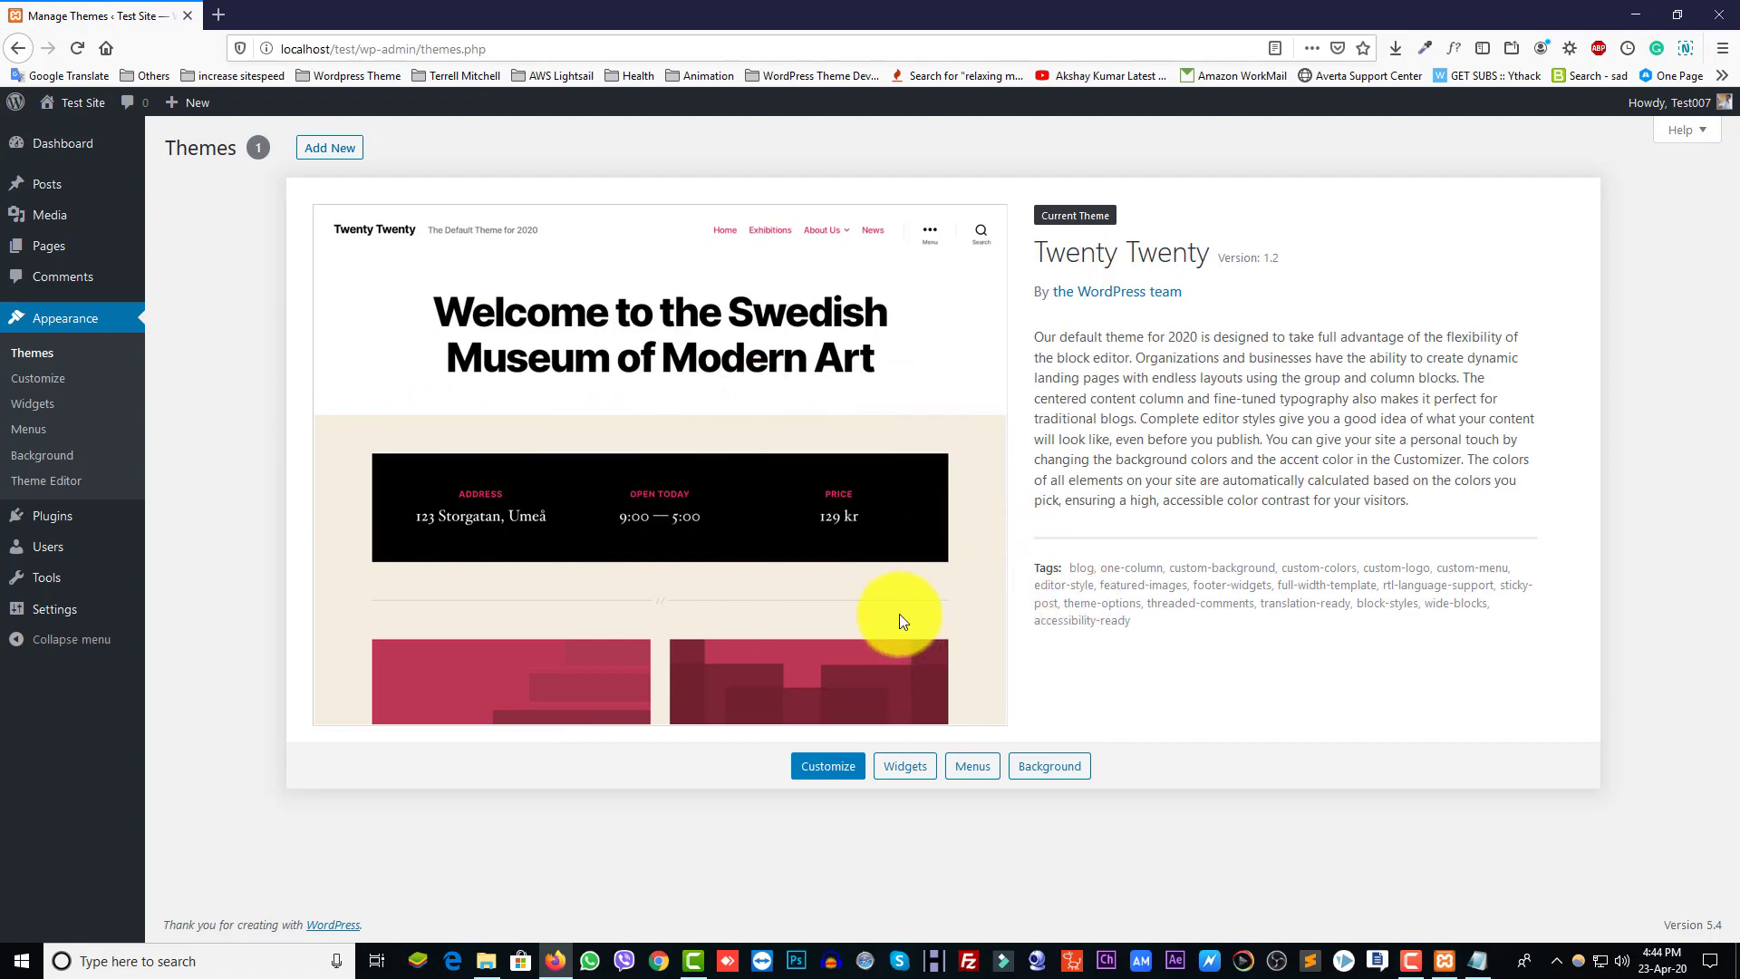
Minimize the browser and the themes folder window, and open the onum112 folder on the desktop.
left_click(1634, 13)
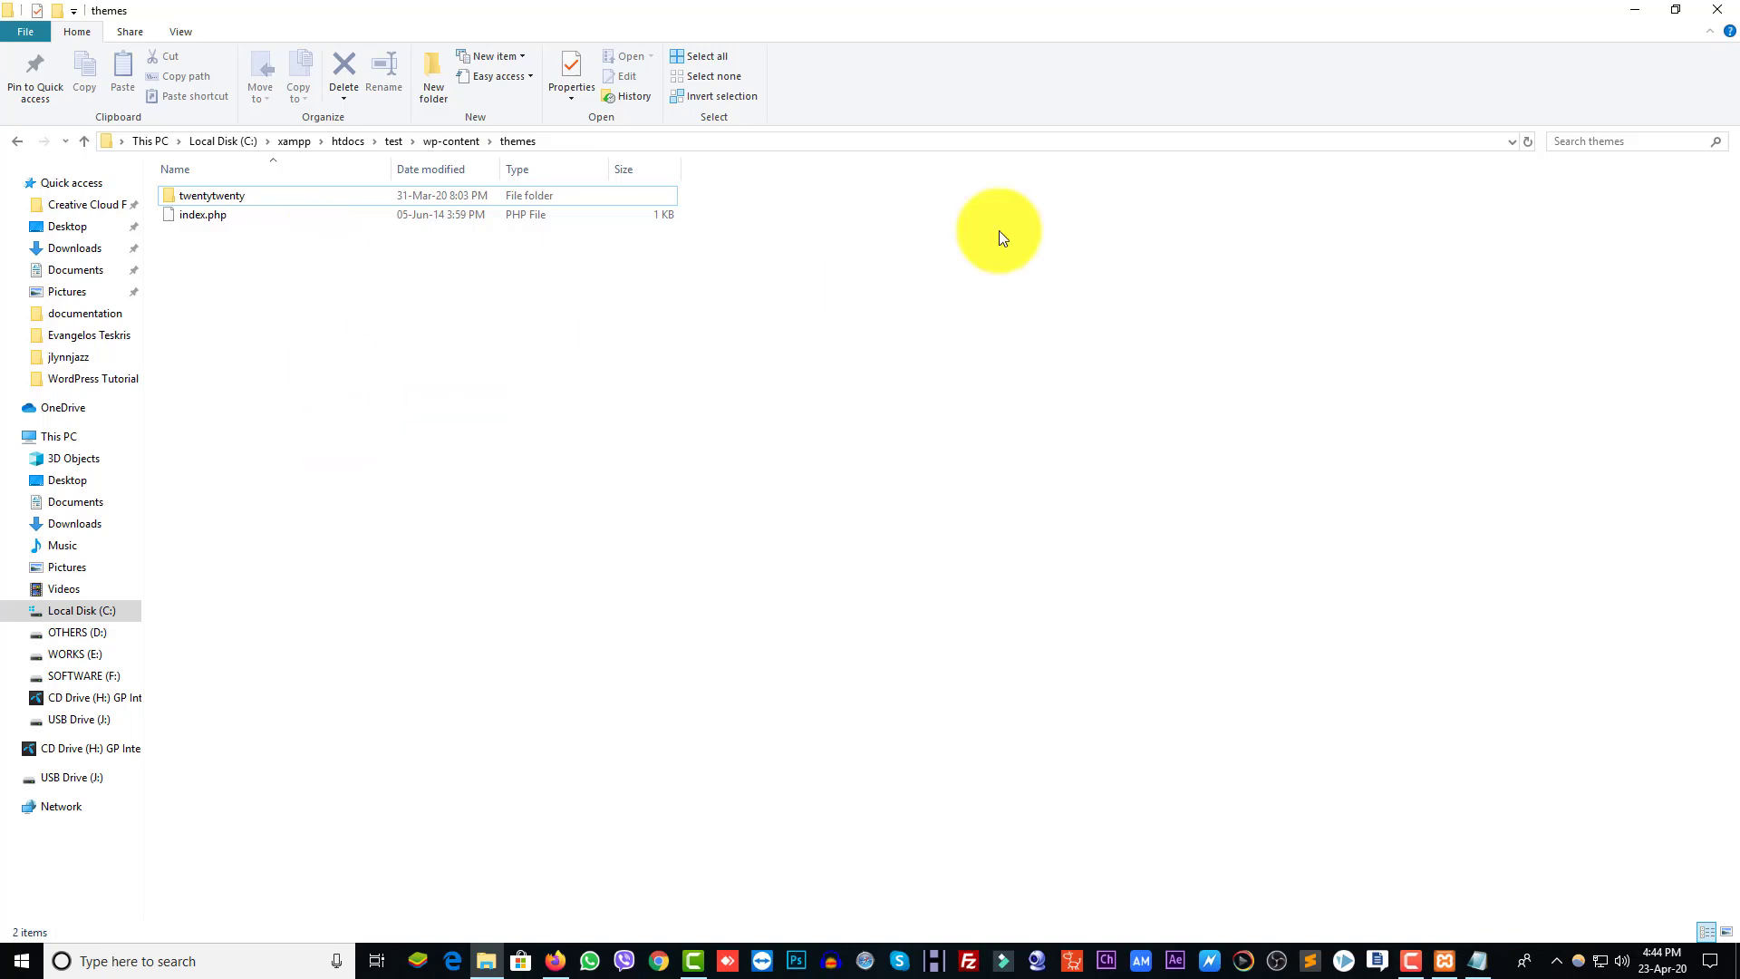
left_click(1633, 11)
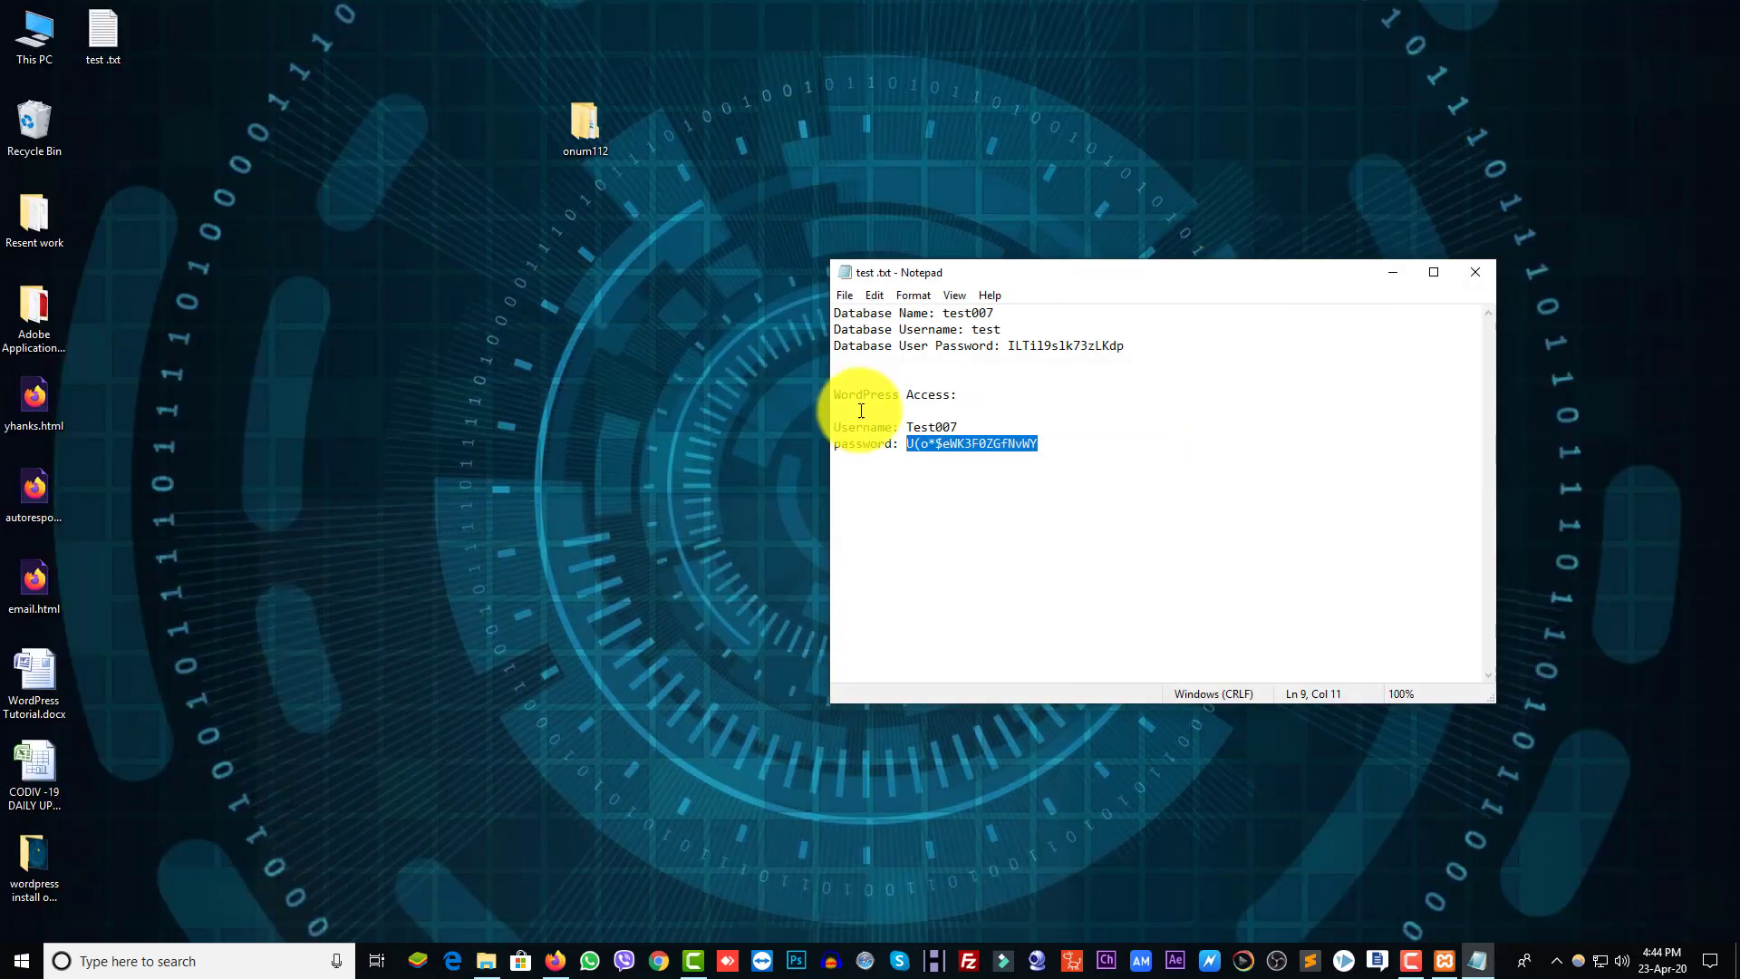
double_click(594, 136)
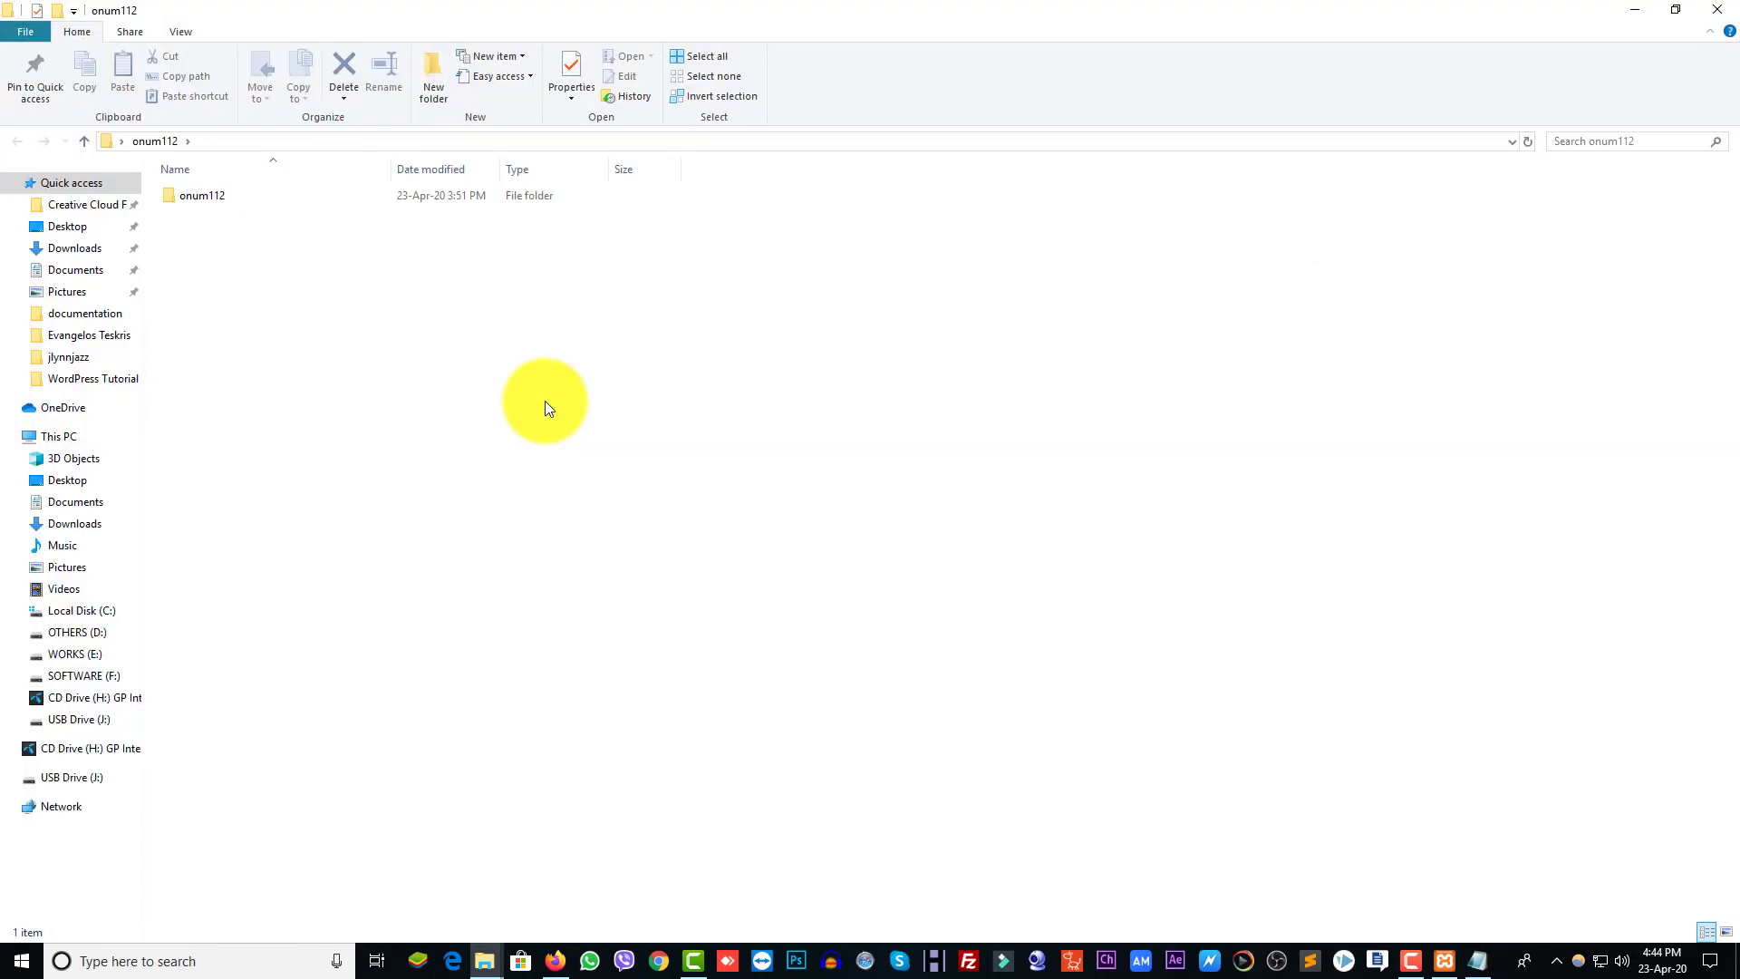
Open the inner onum112 folder and copy the onum.zip and onum-child.zip archives.
double_click(225, 192)
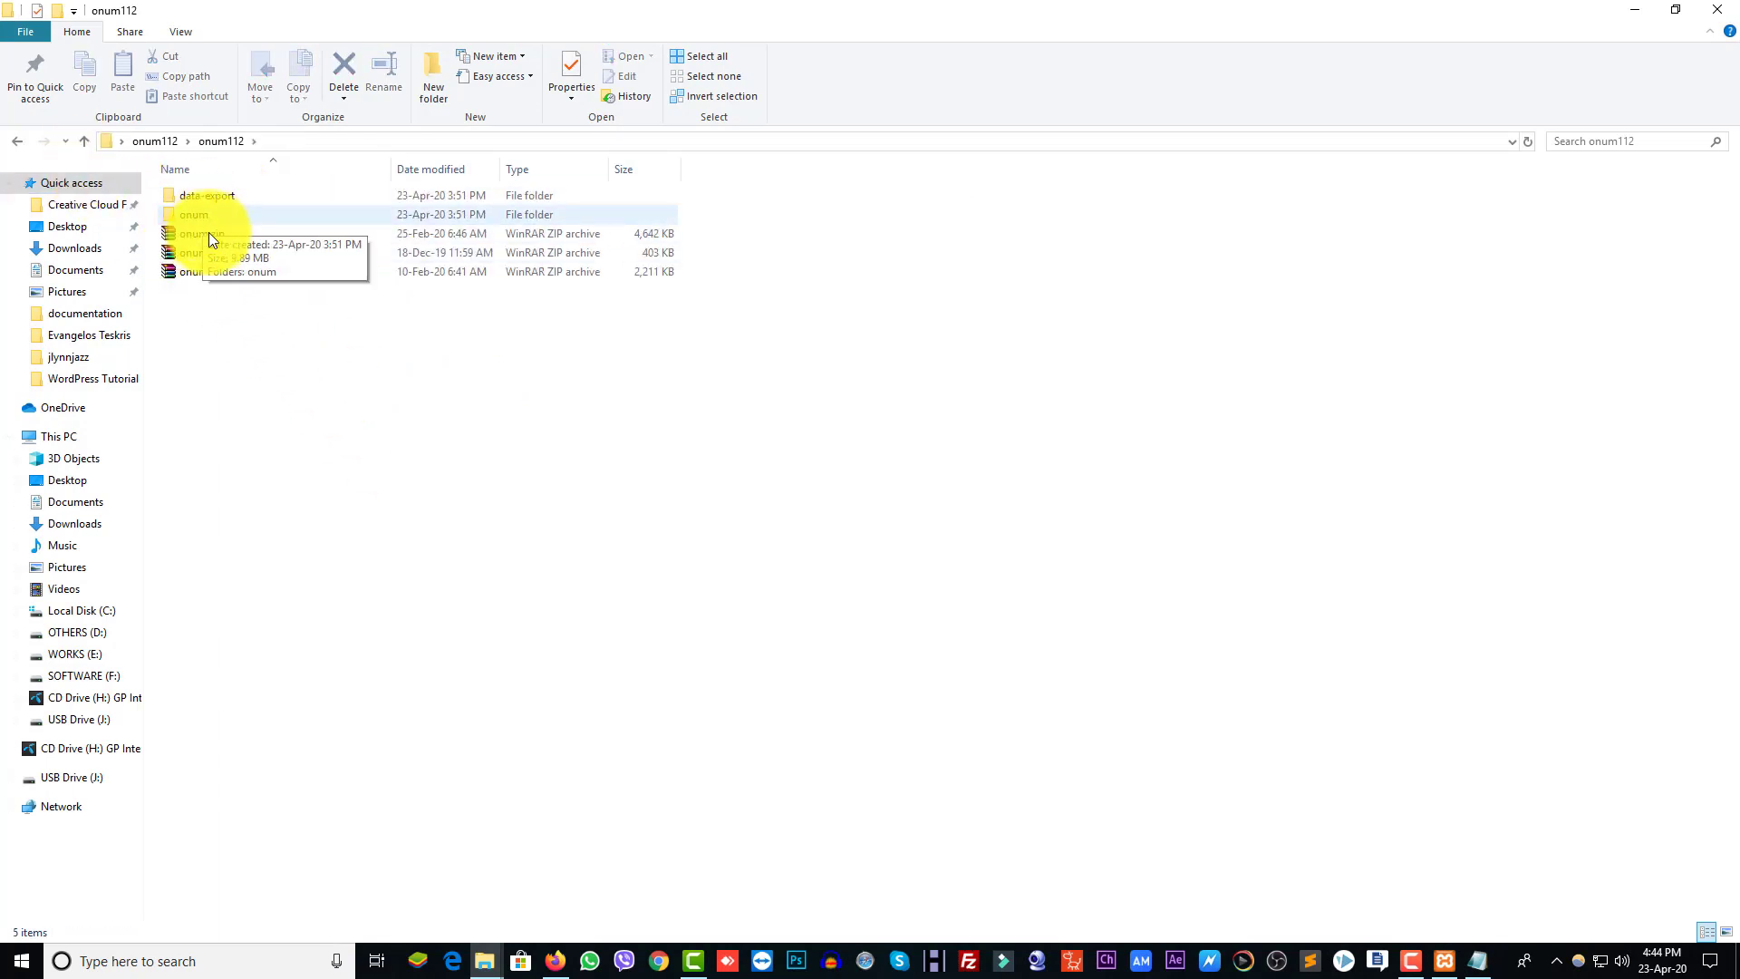
left_click(200, 232)
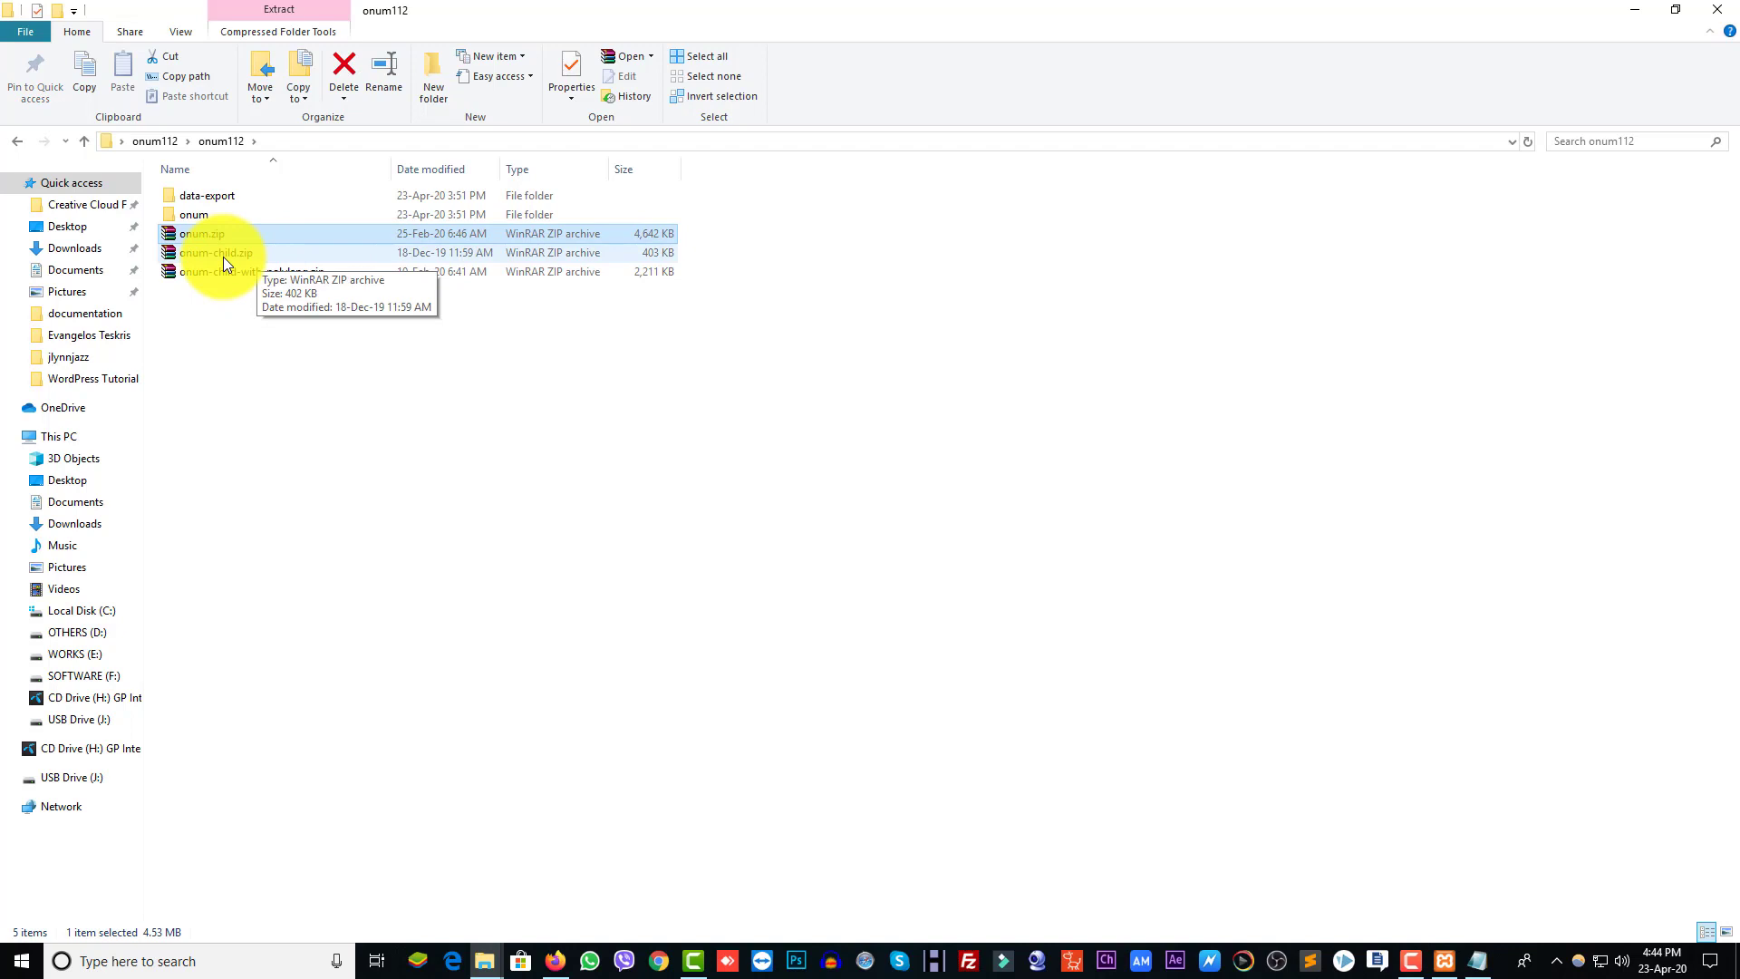
double_click(211, 208)
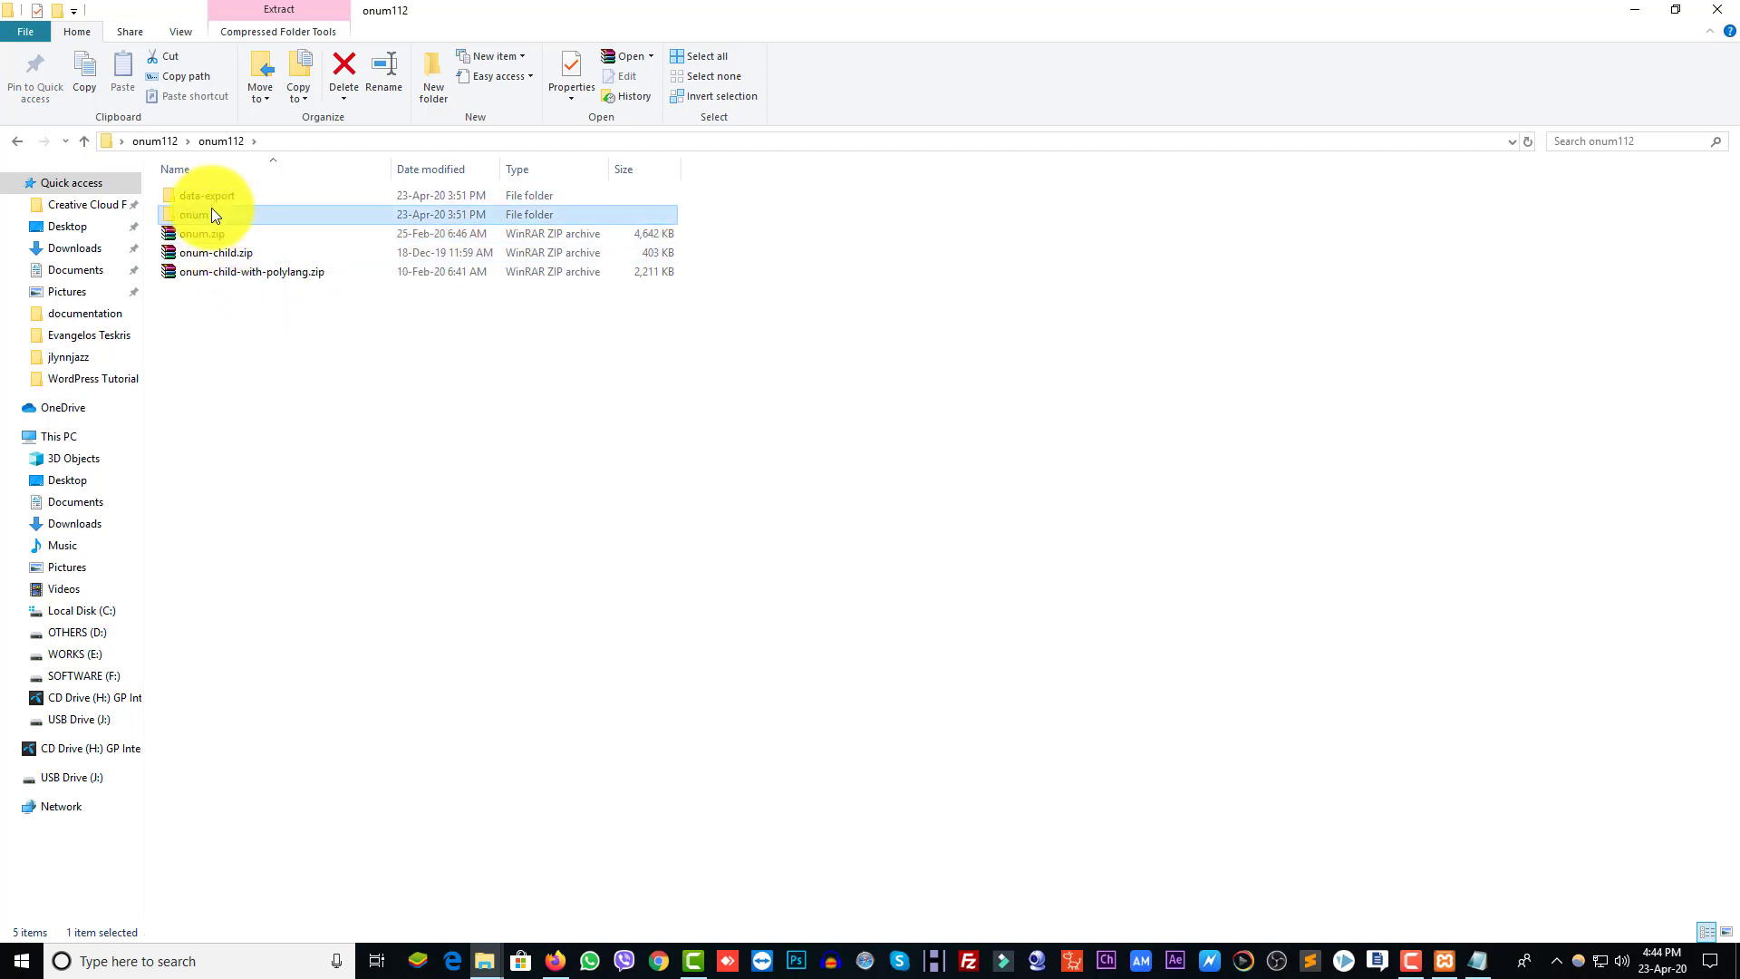
left_click(85, 140)
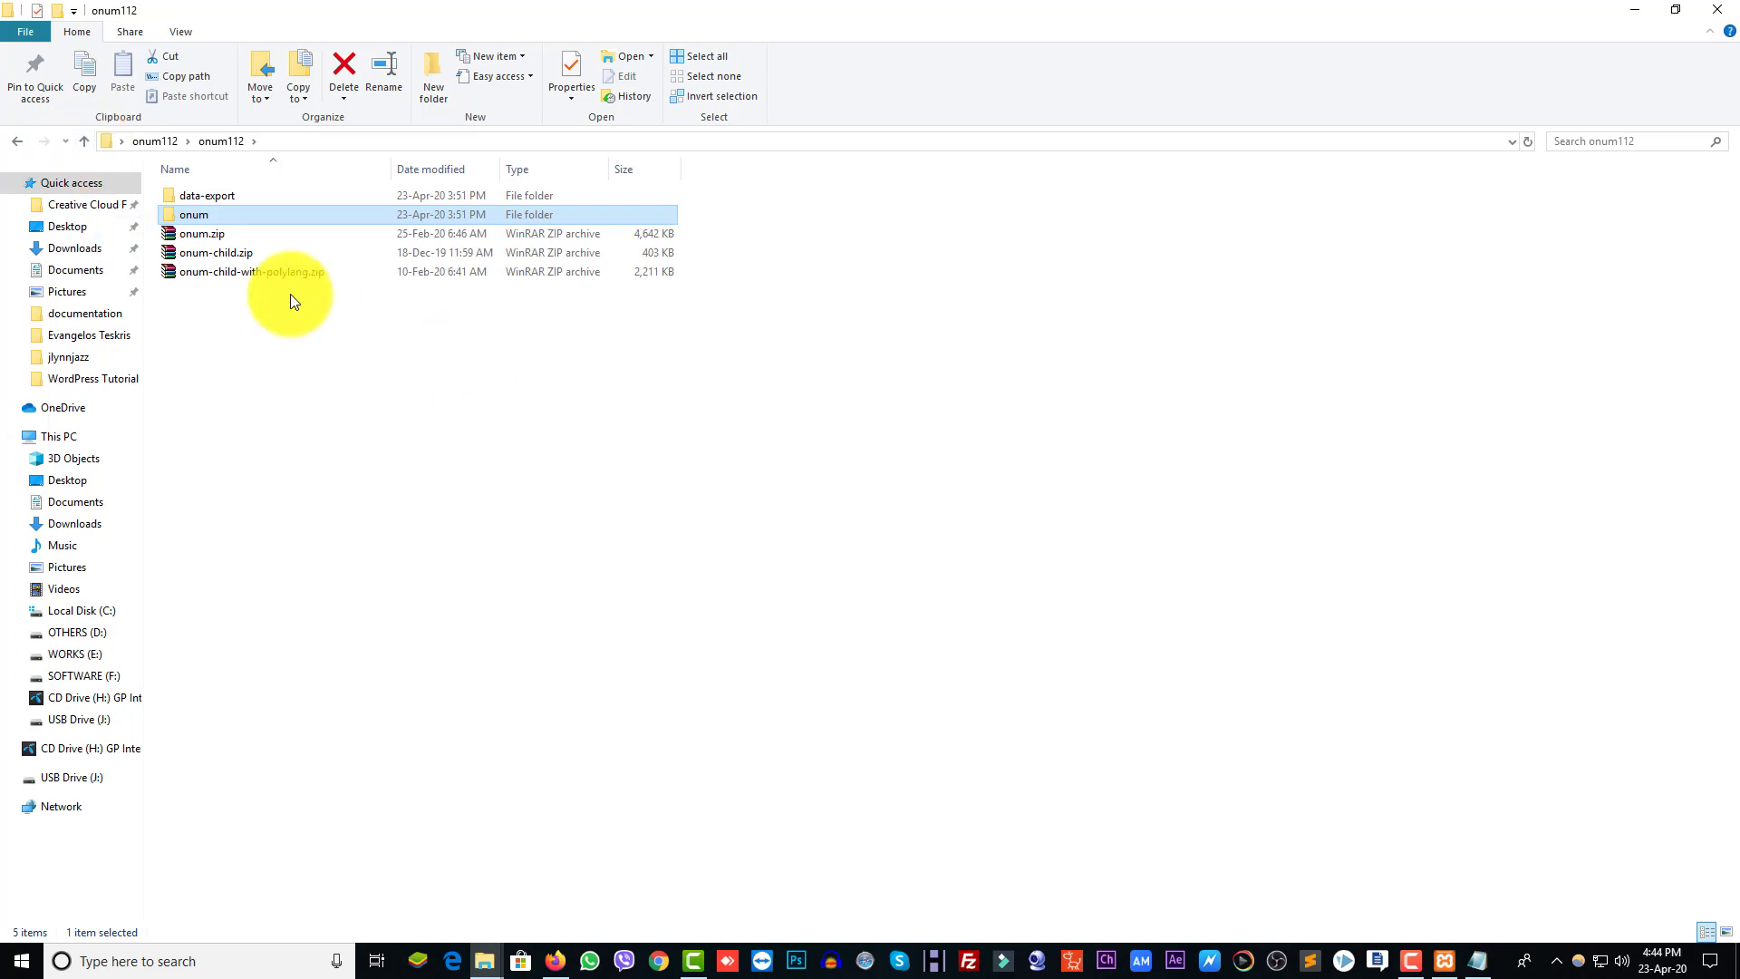
left_click(205, 236)
left_click(205, 252, "ctrl")
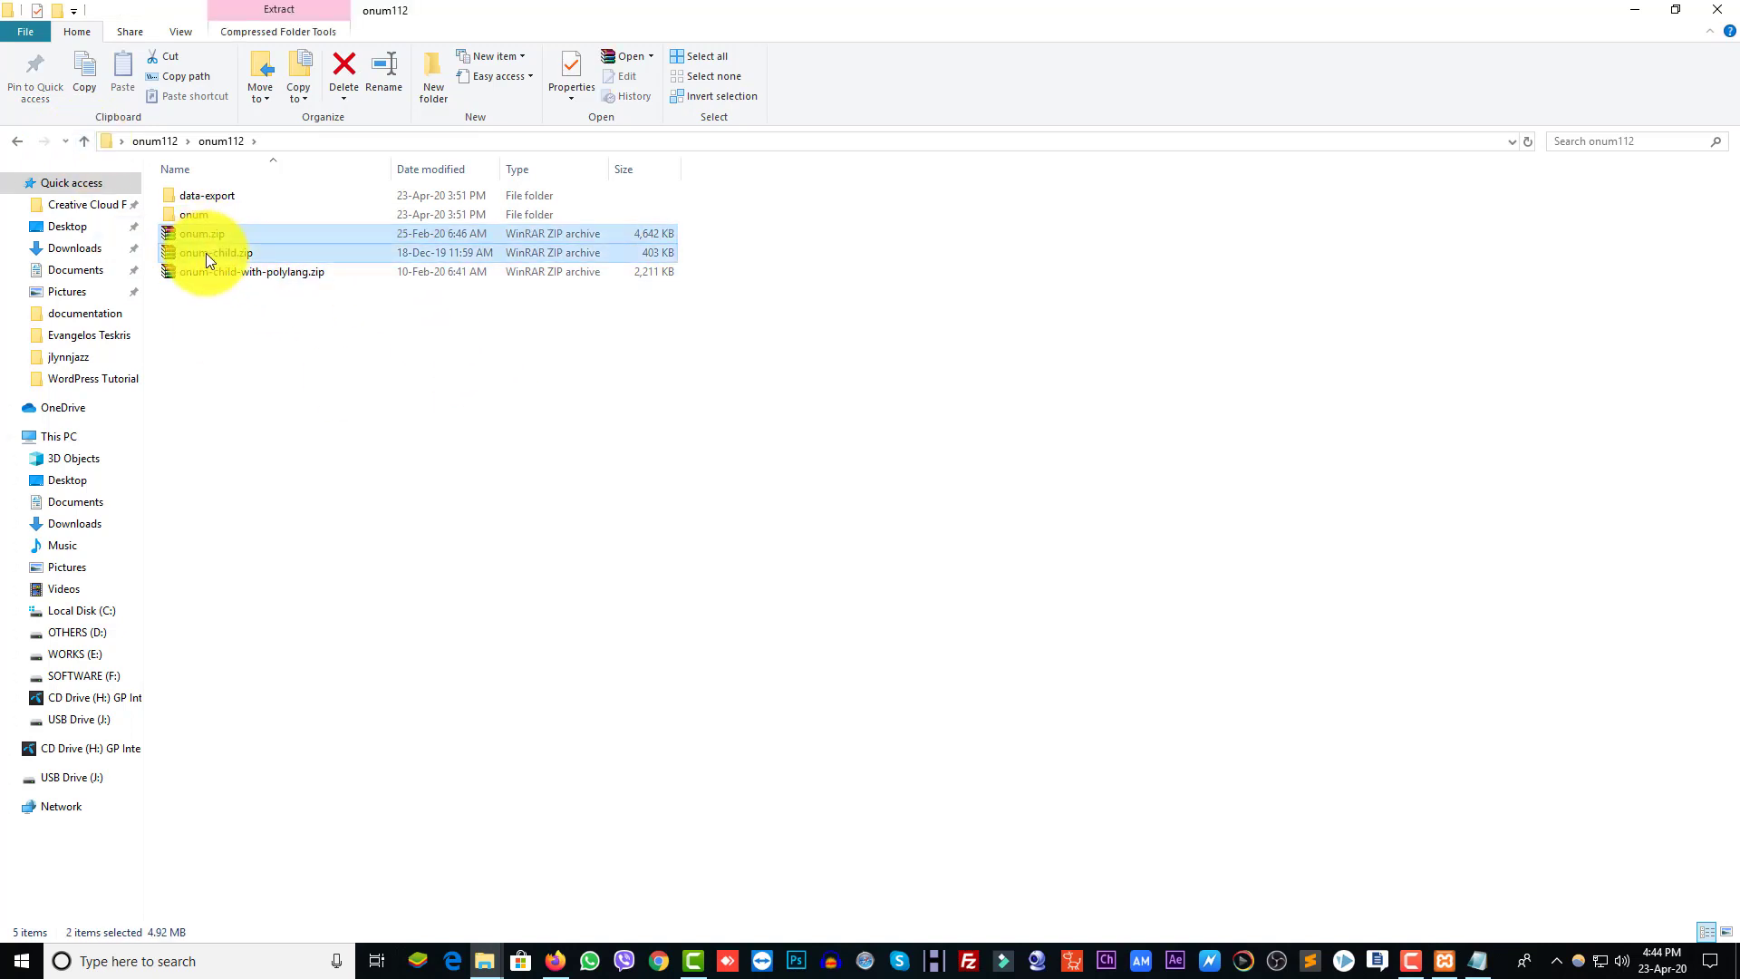
right_click(211, 253)
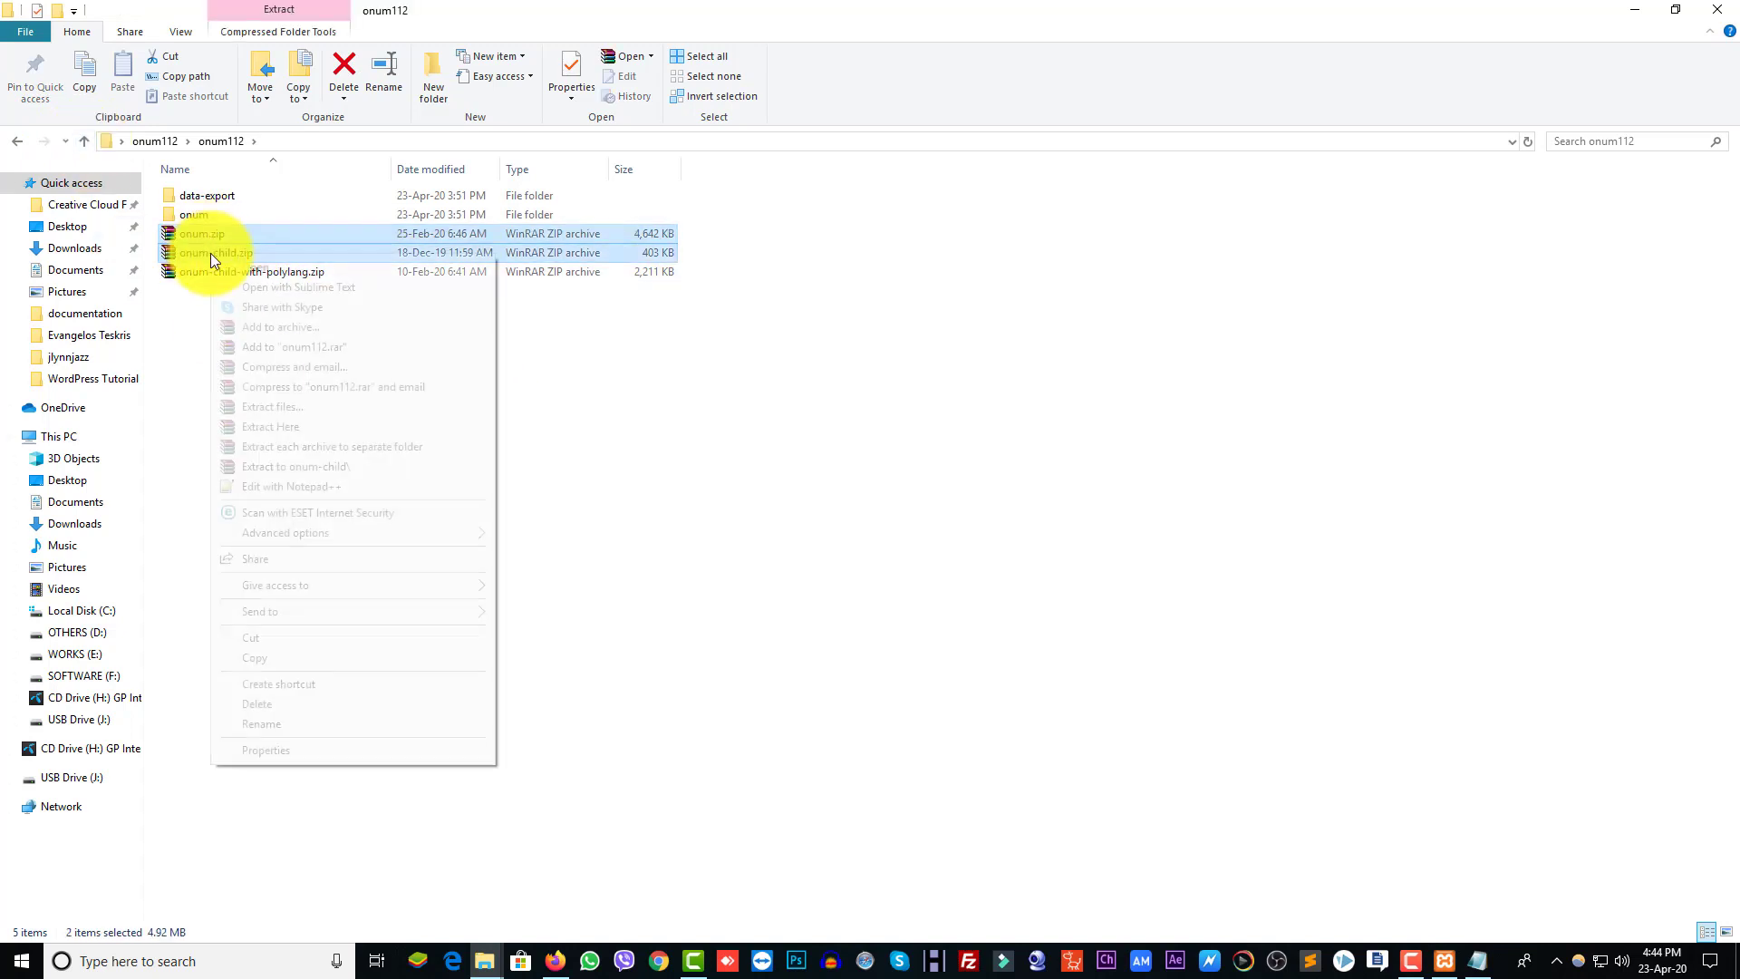
left_click(290, 653)
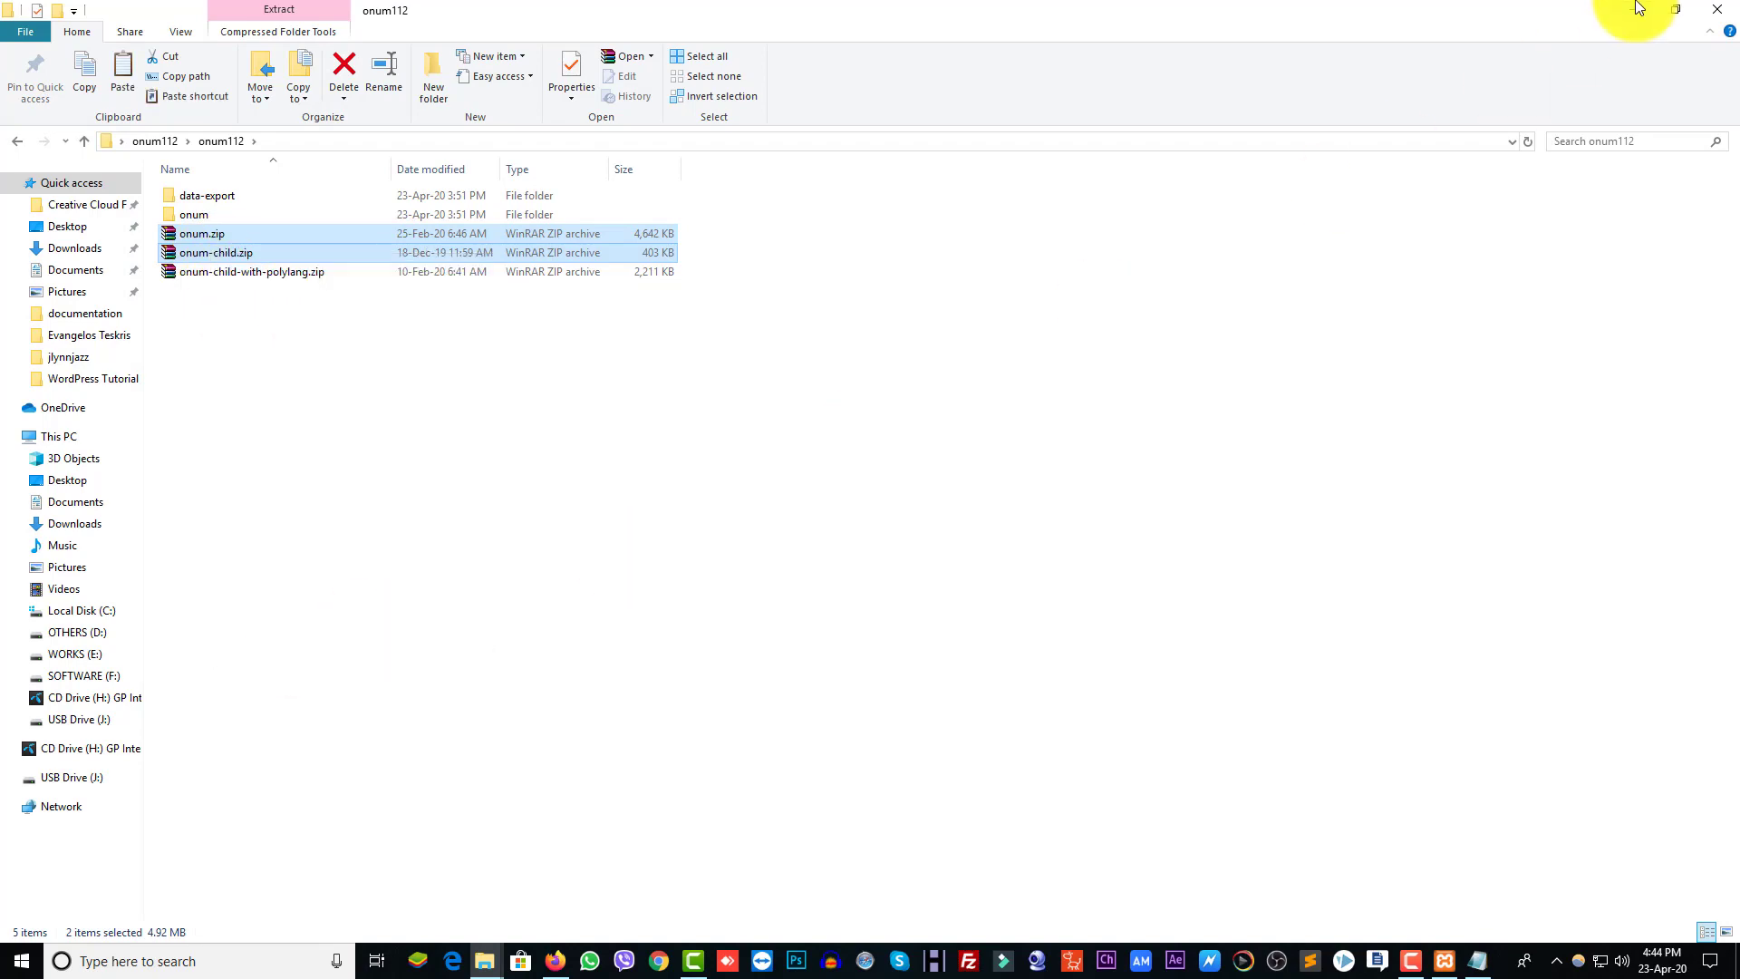
Switch to the test site's themes folder window and paste the copied onum.zip and onum-child.zip archives there.
left_click(1634, 9)
mouse_move(476, 959)
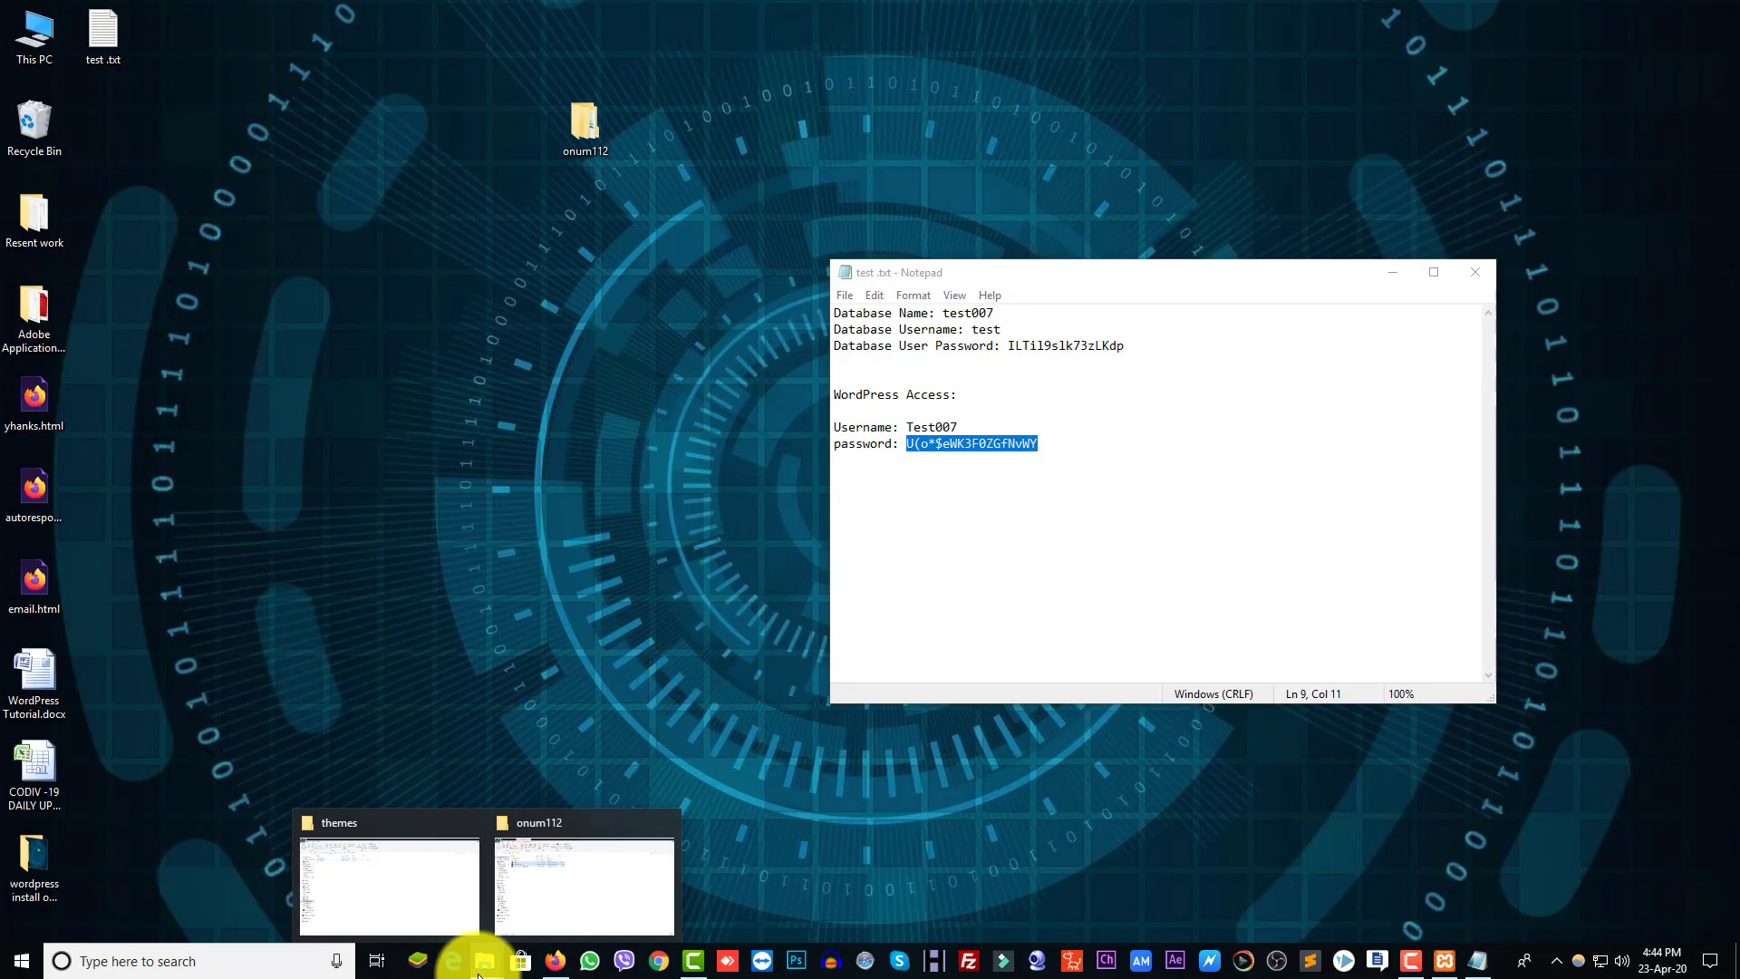
left_click(526, 860)
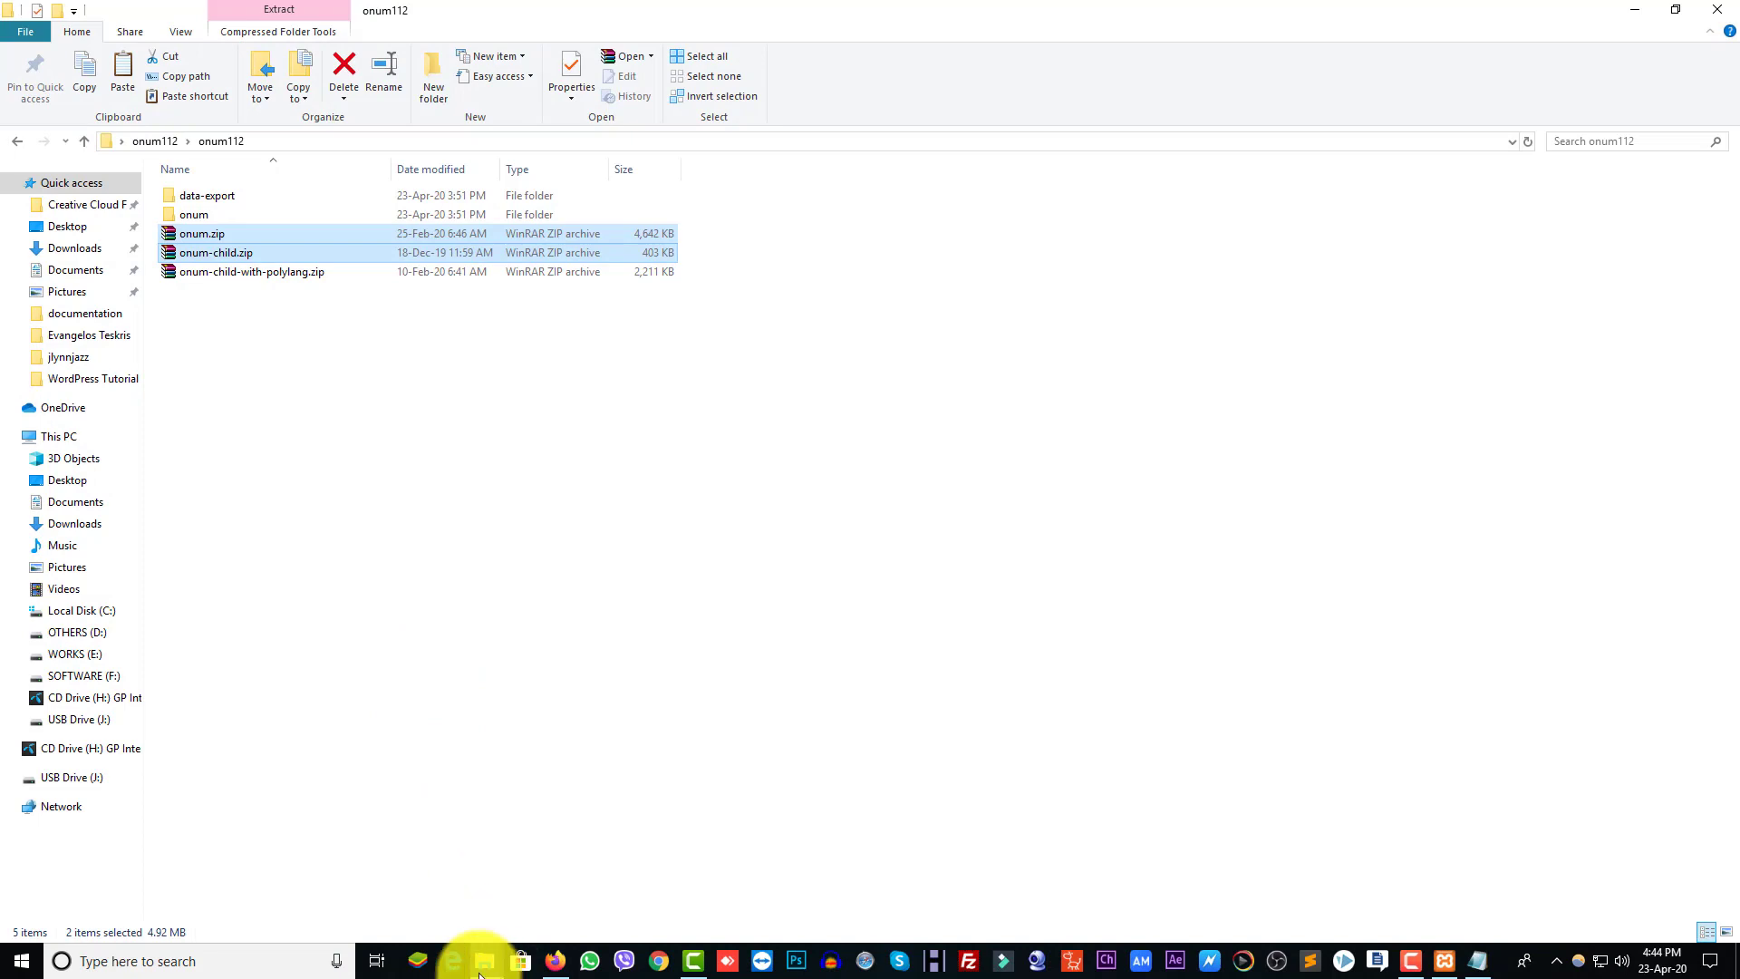
left_click(388, 872)
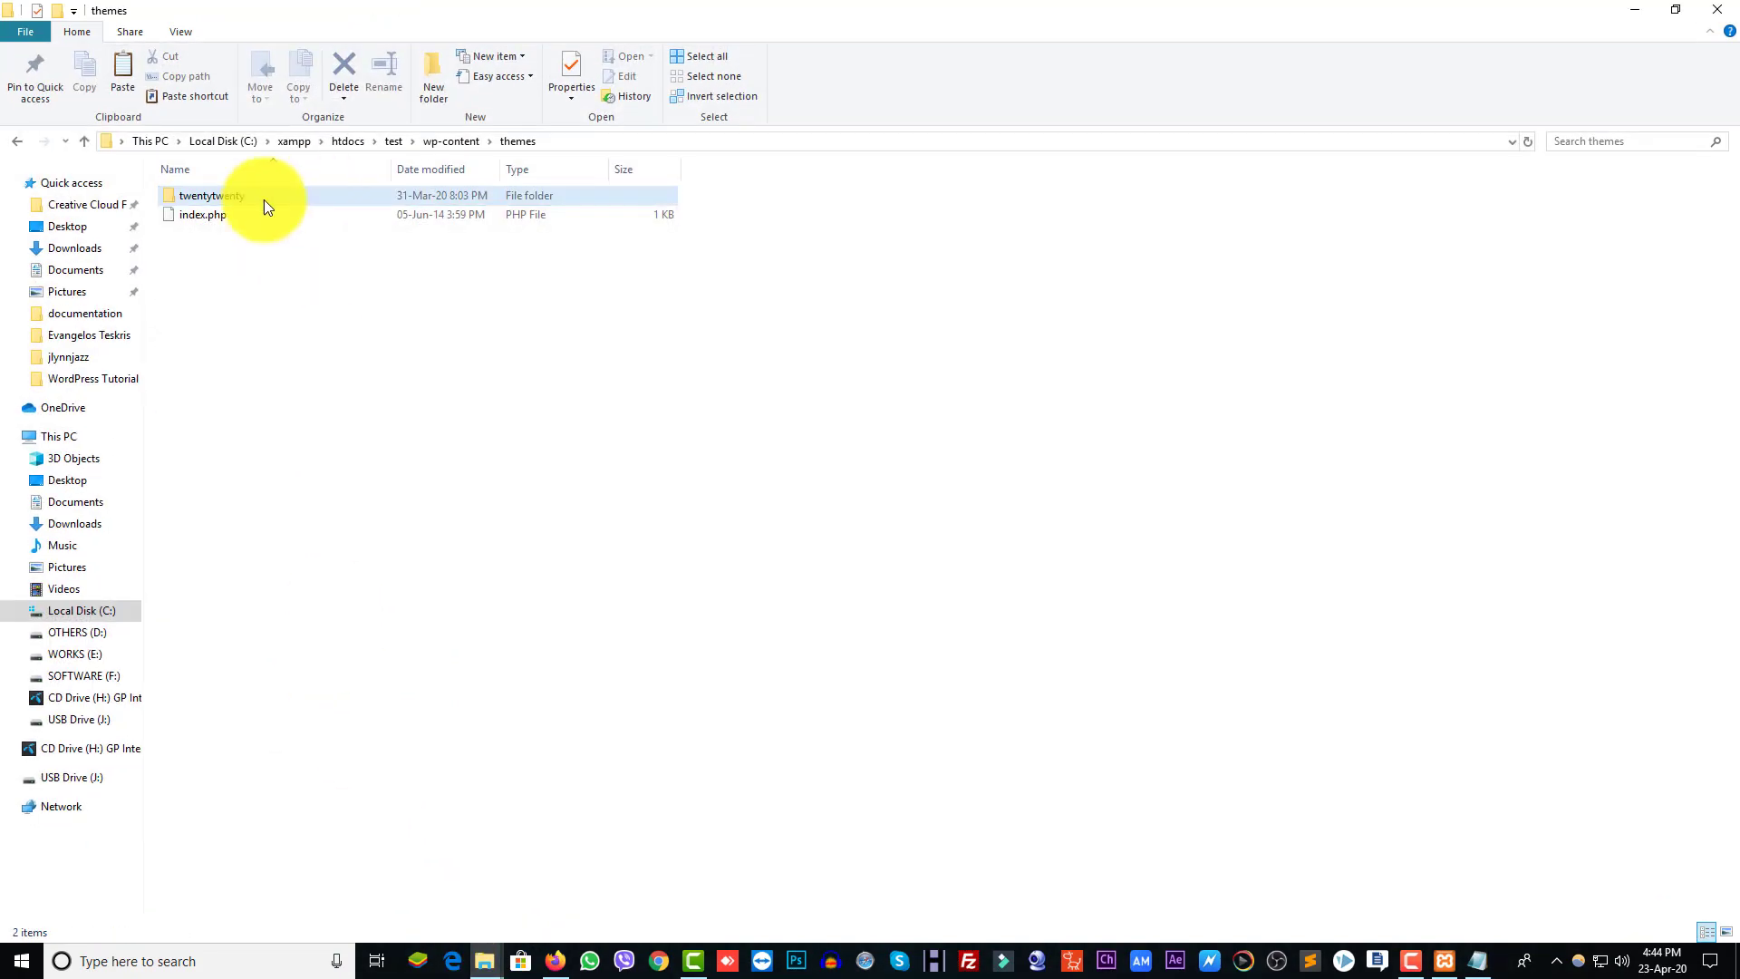
right_click(232, 299)
left_click(297, 433)
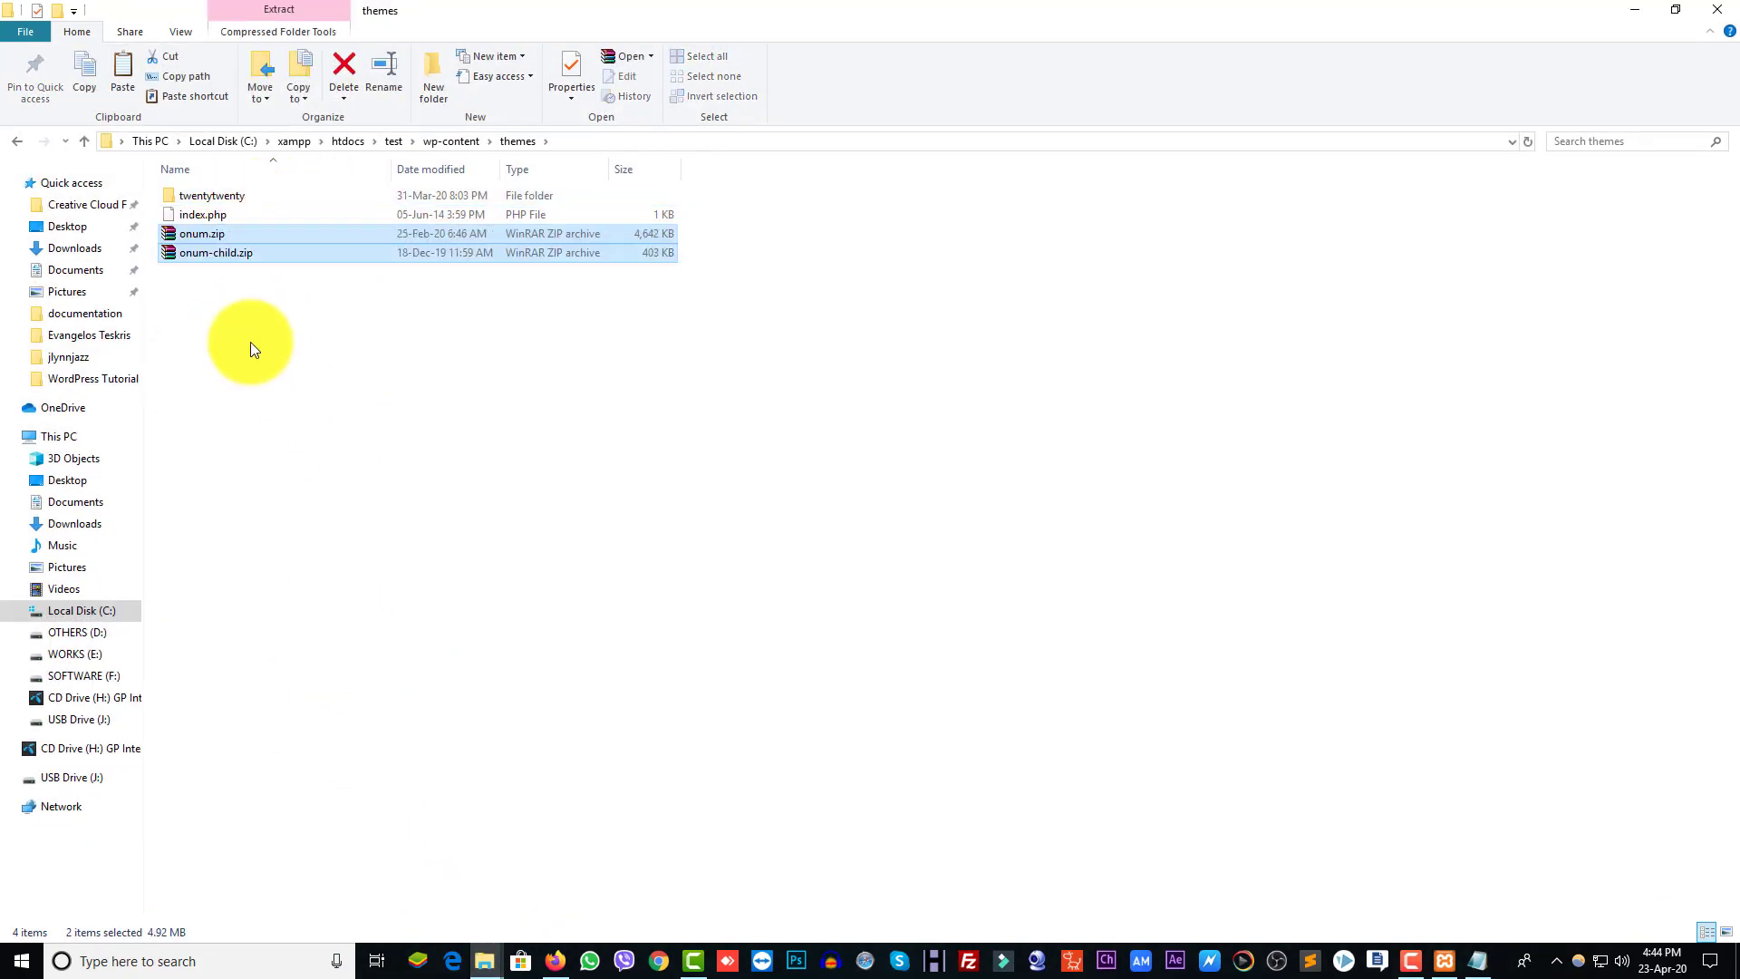
Extract onum.zip and onum-child.zip directly into the test site's themes folder.
left_click(203, 238)
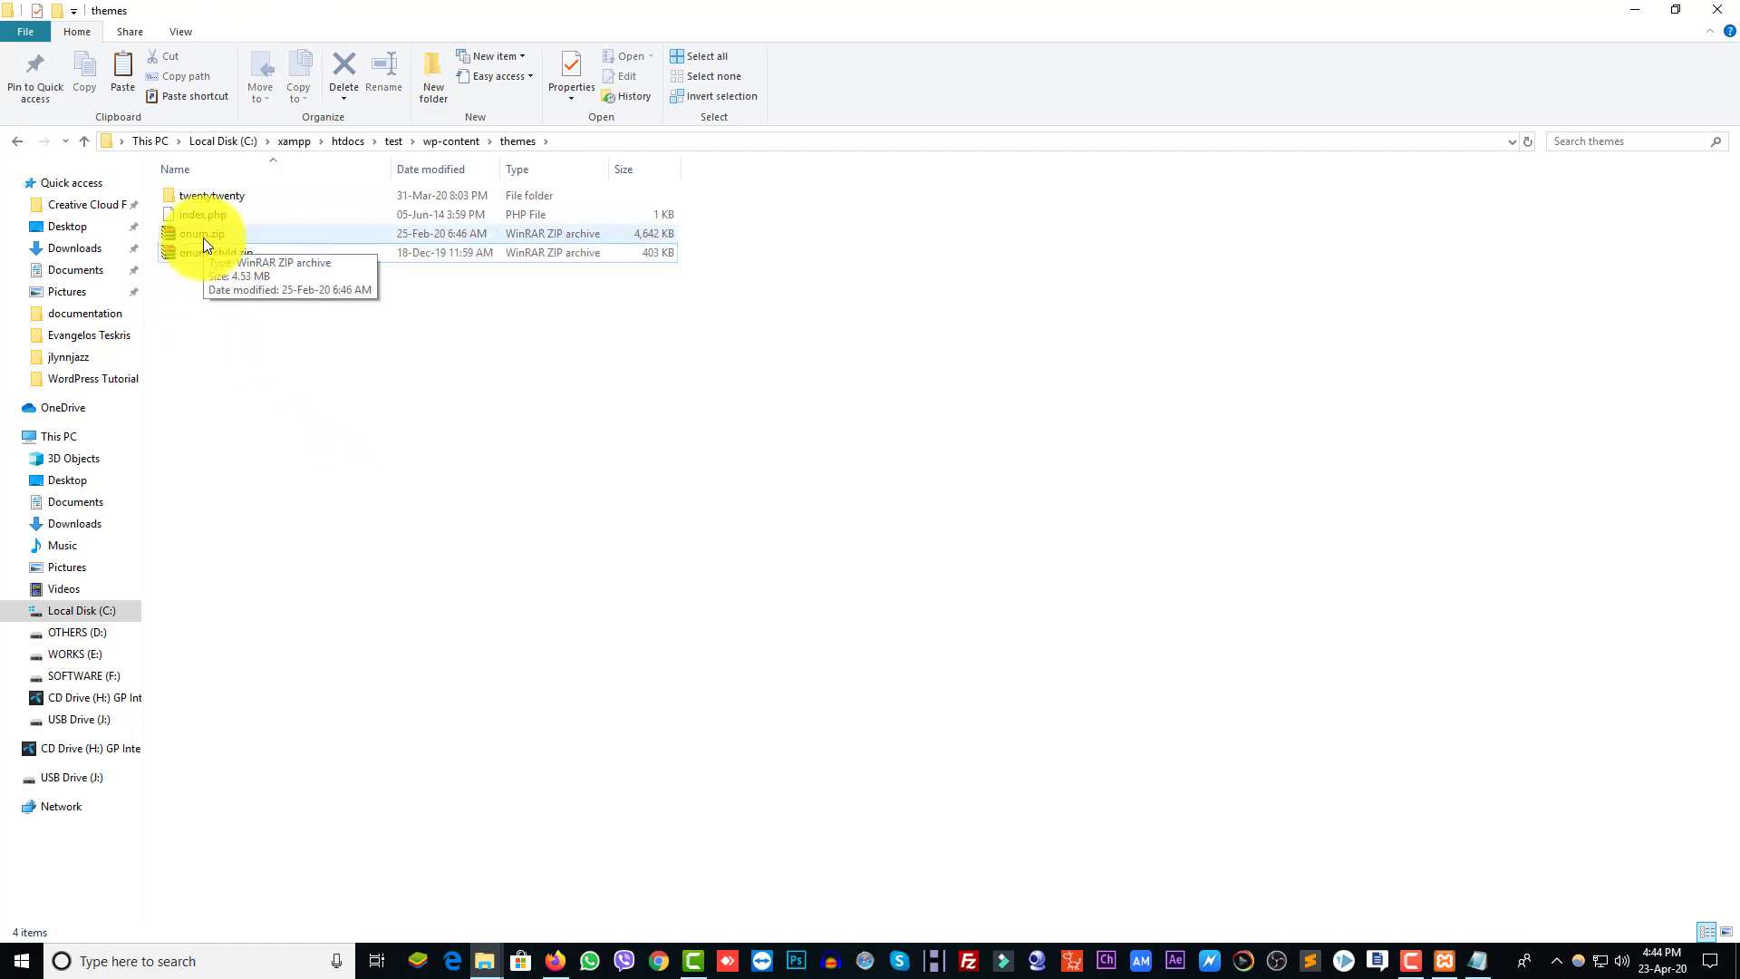
right_click(203, 238)
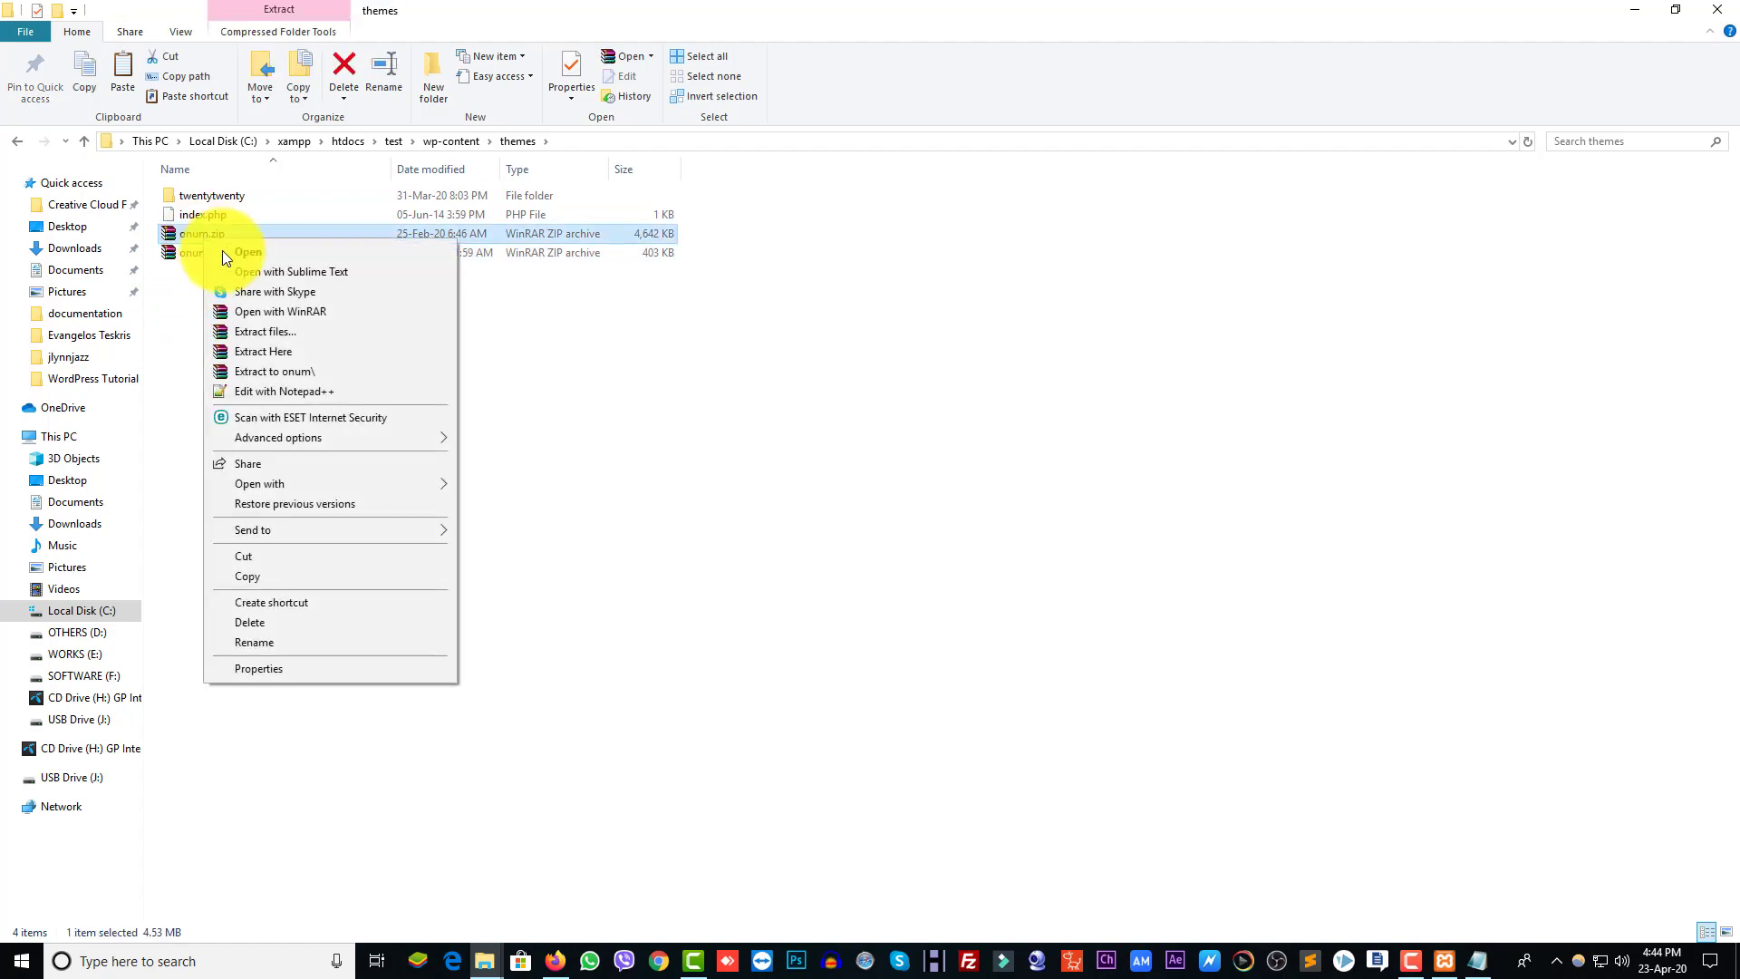
left_click(275, 351)
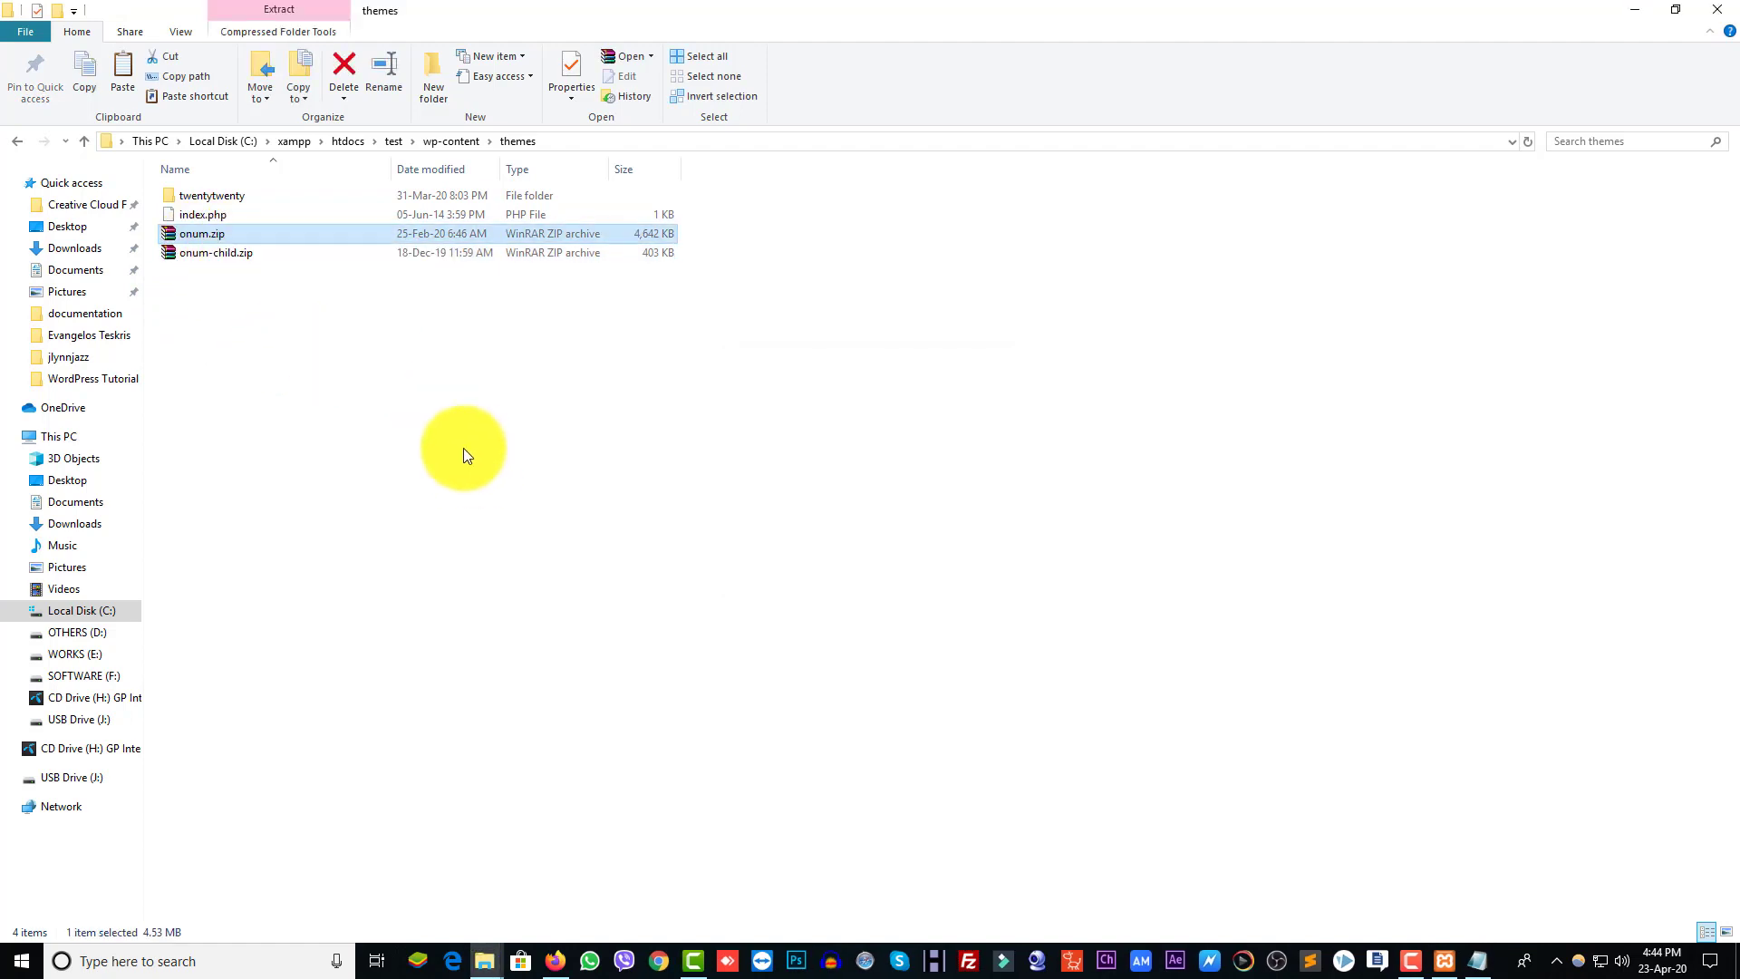
left_click(205, 270)
right_click(205, 270)
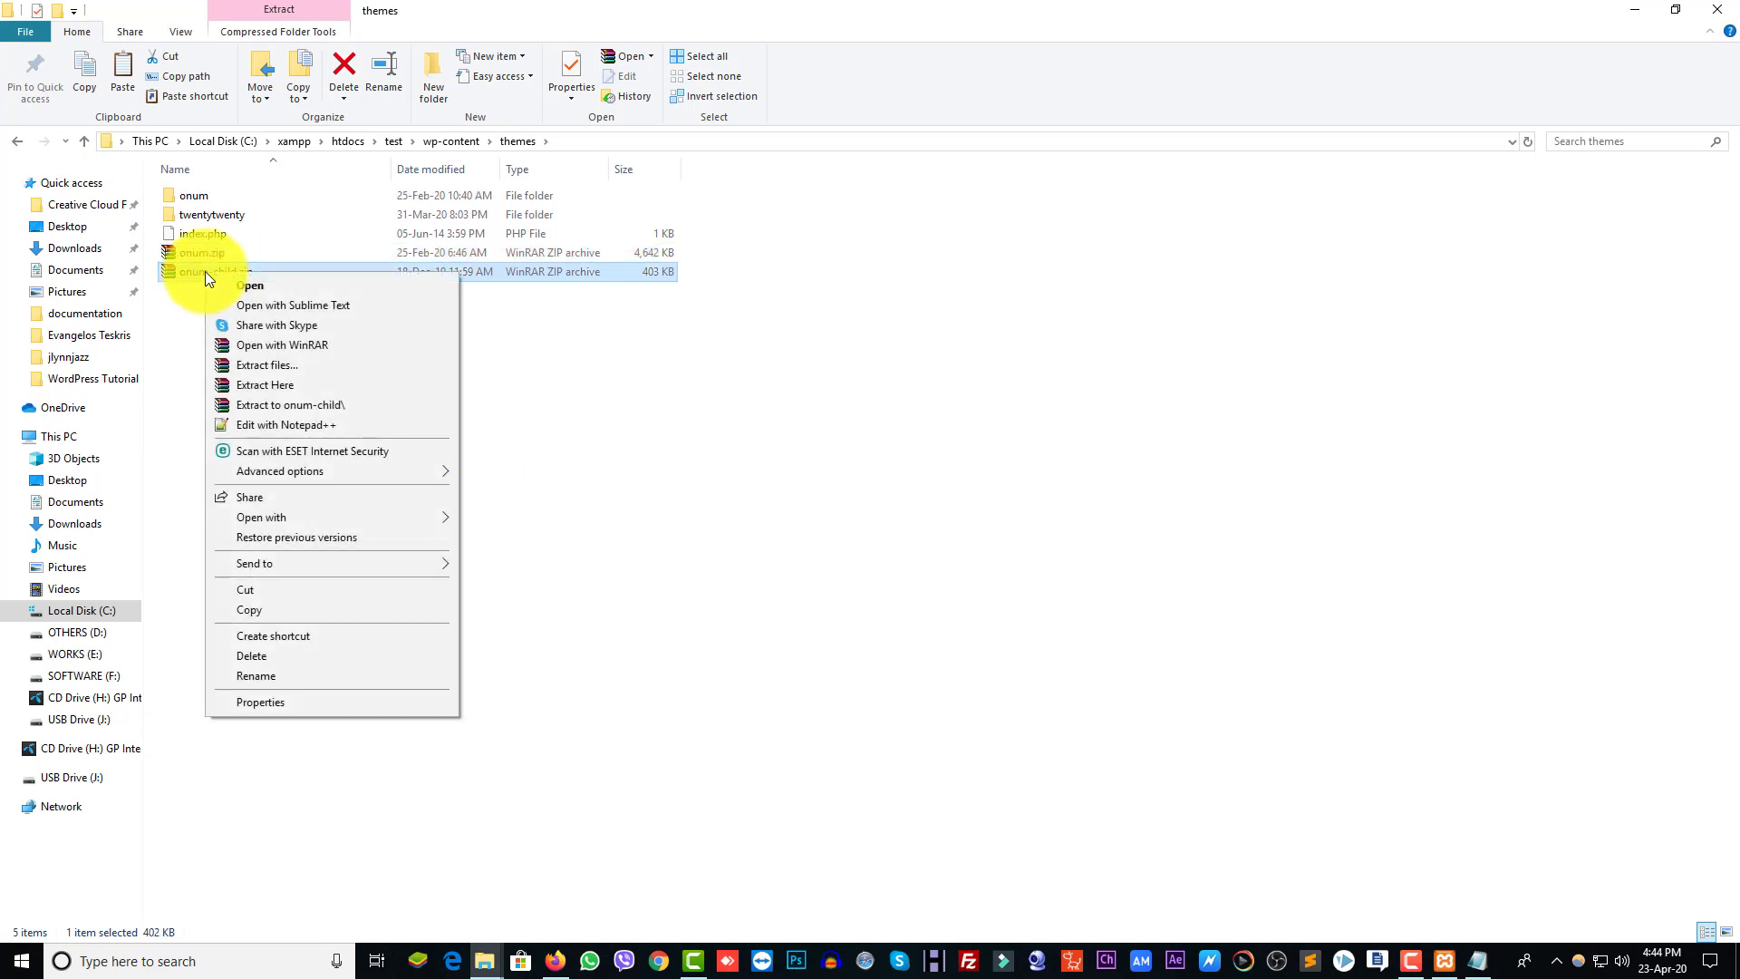
left_click(263, 384)
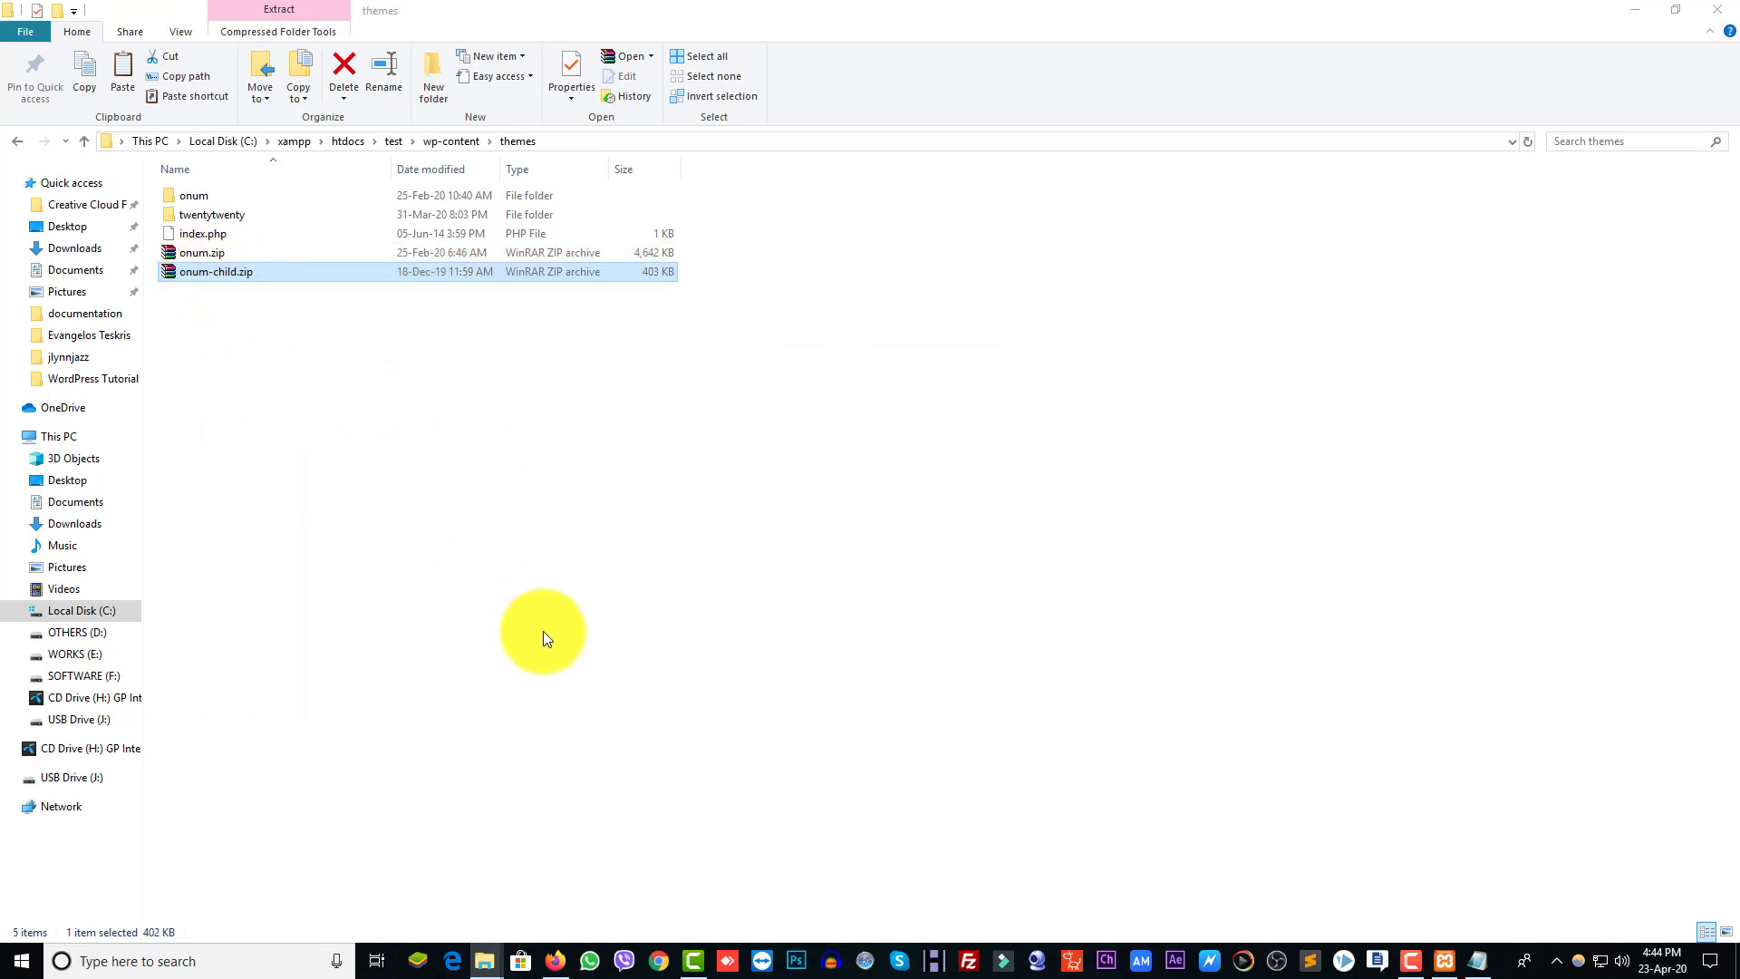
Switch to Firefox, reload the WordPress Themes page and check the Onum and Onum Child entries.
left_click(554, 961)
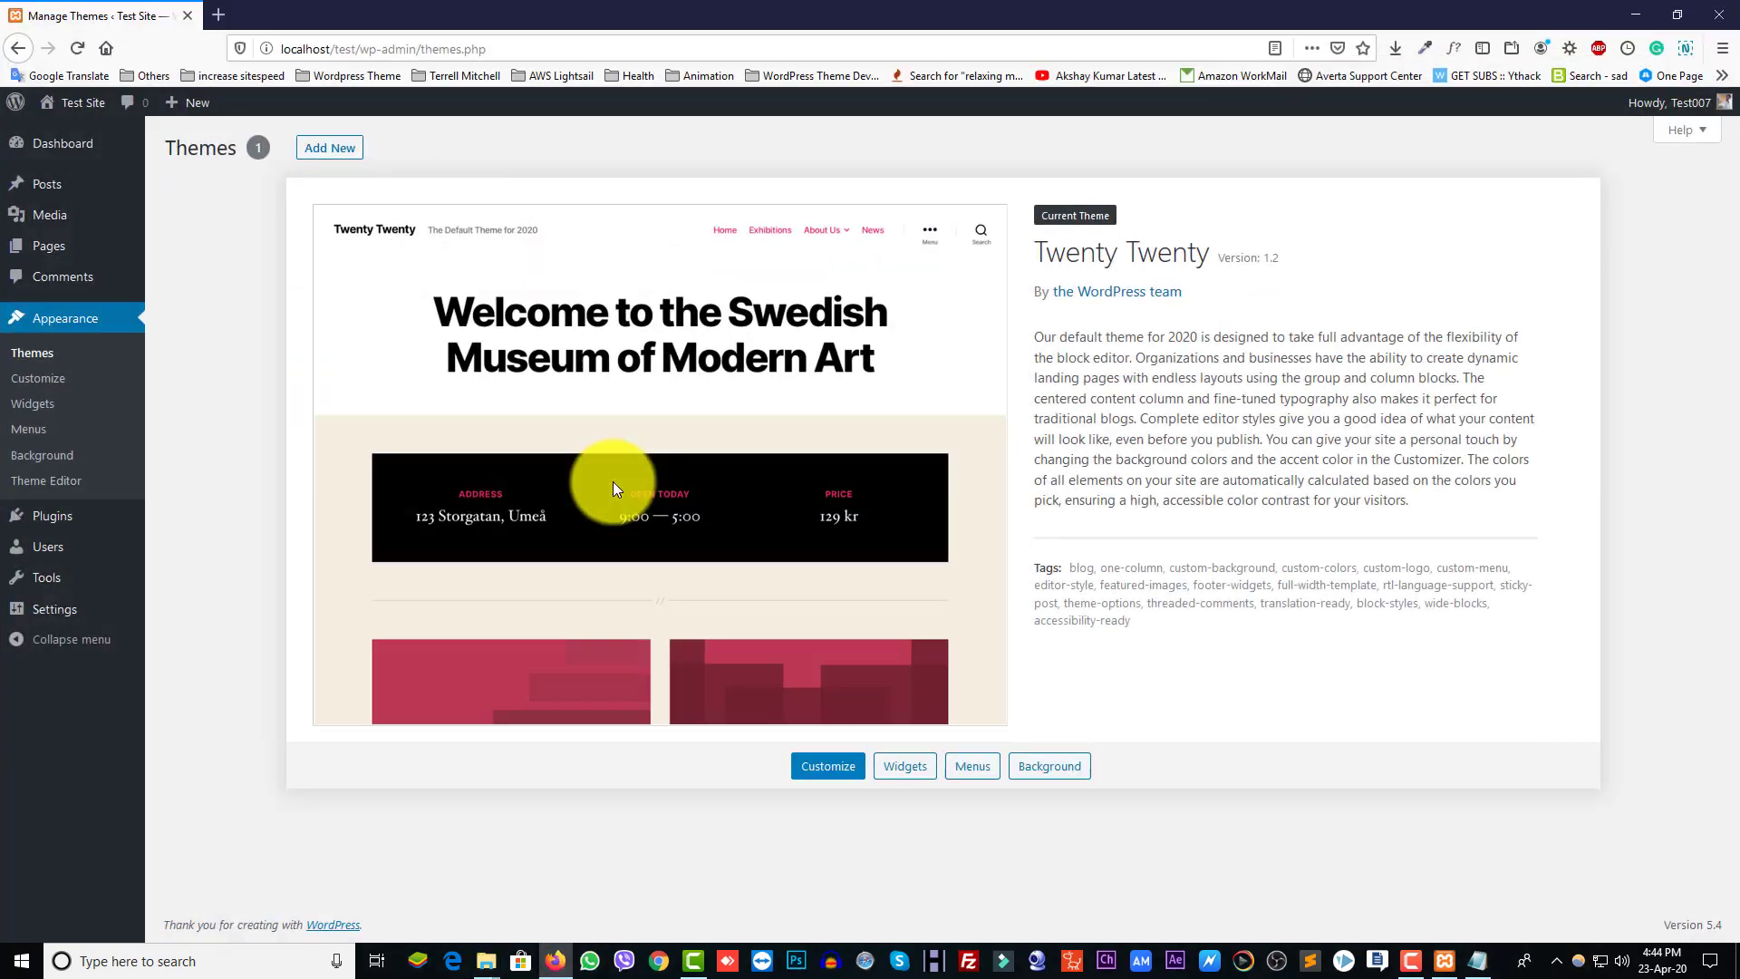
left_click(76, 48)
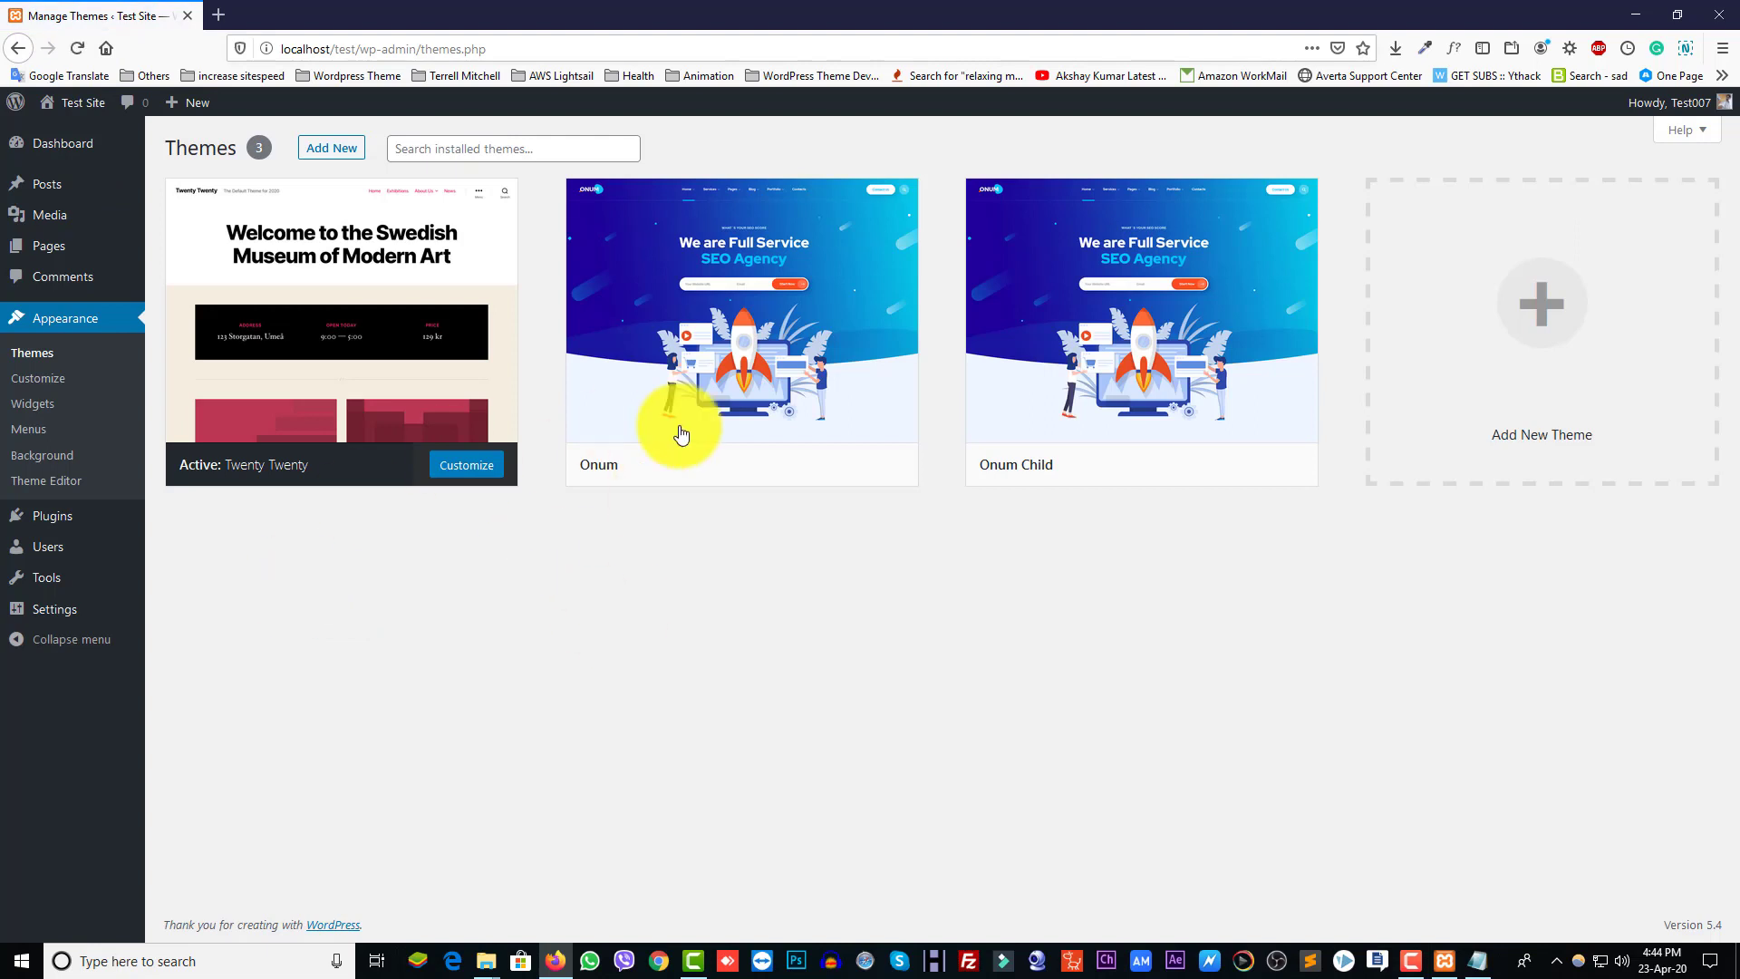
mouse_move(759, 408)
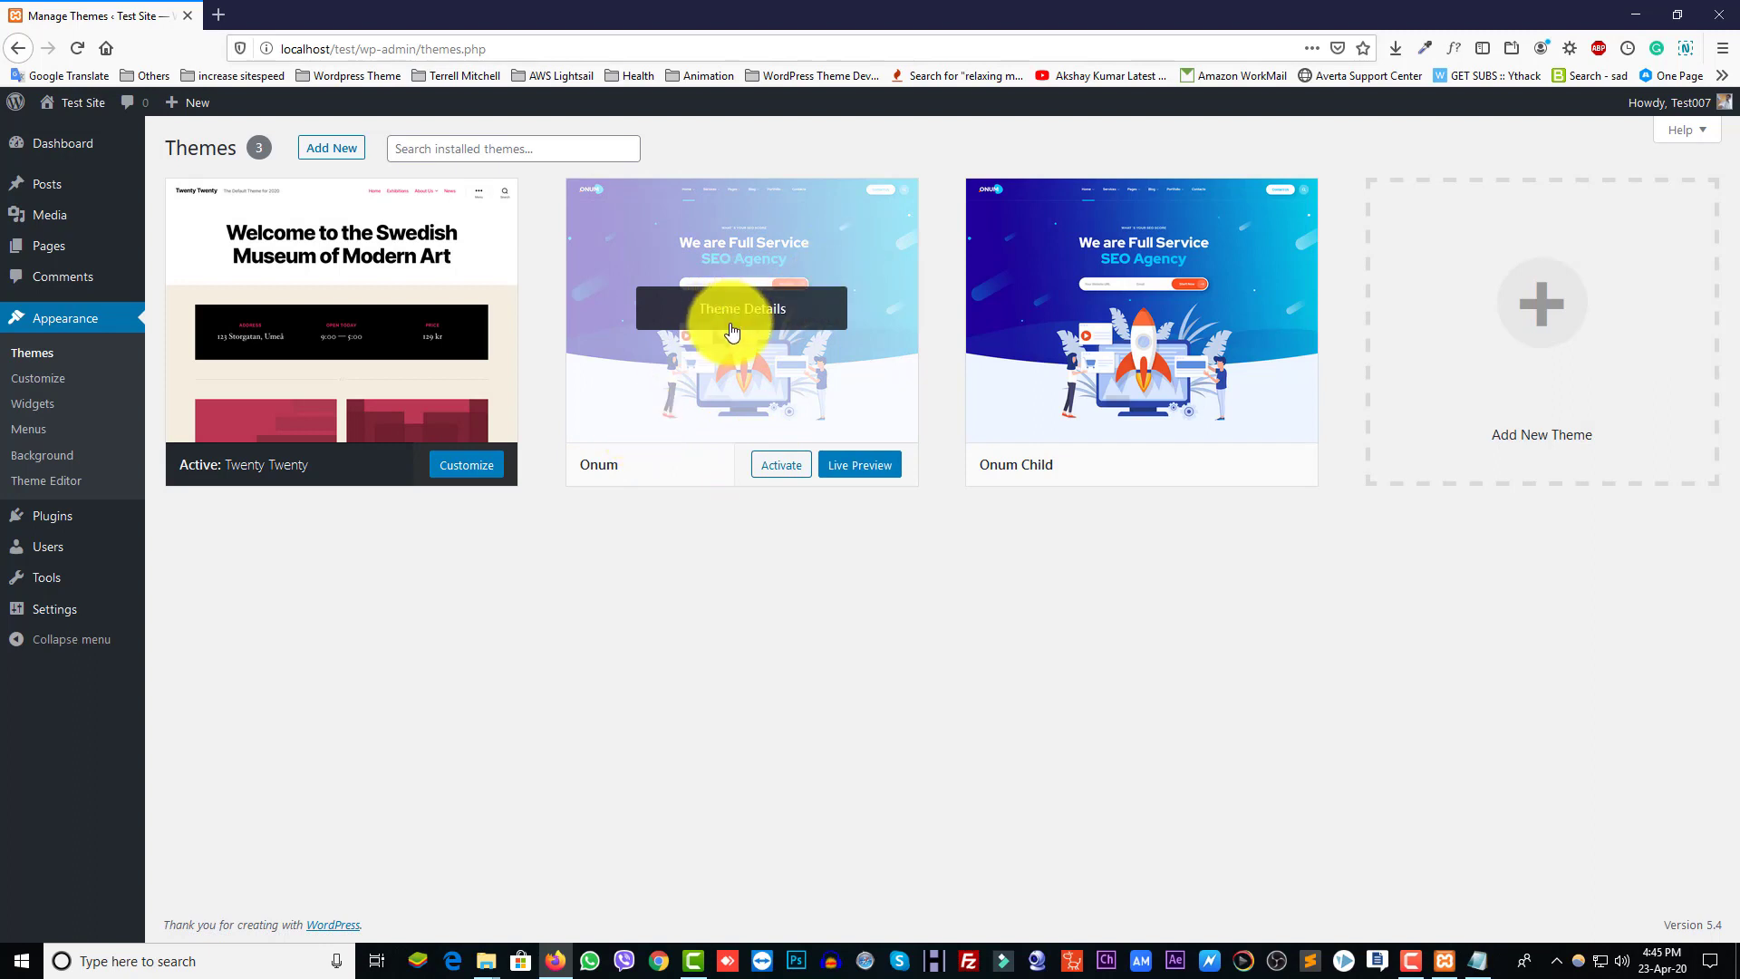
mouse_move(1048, 387)
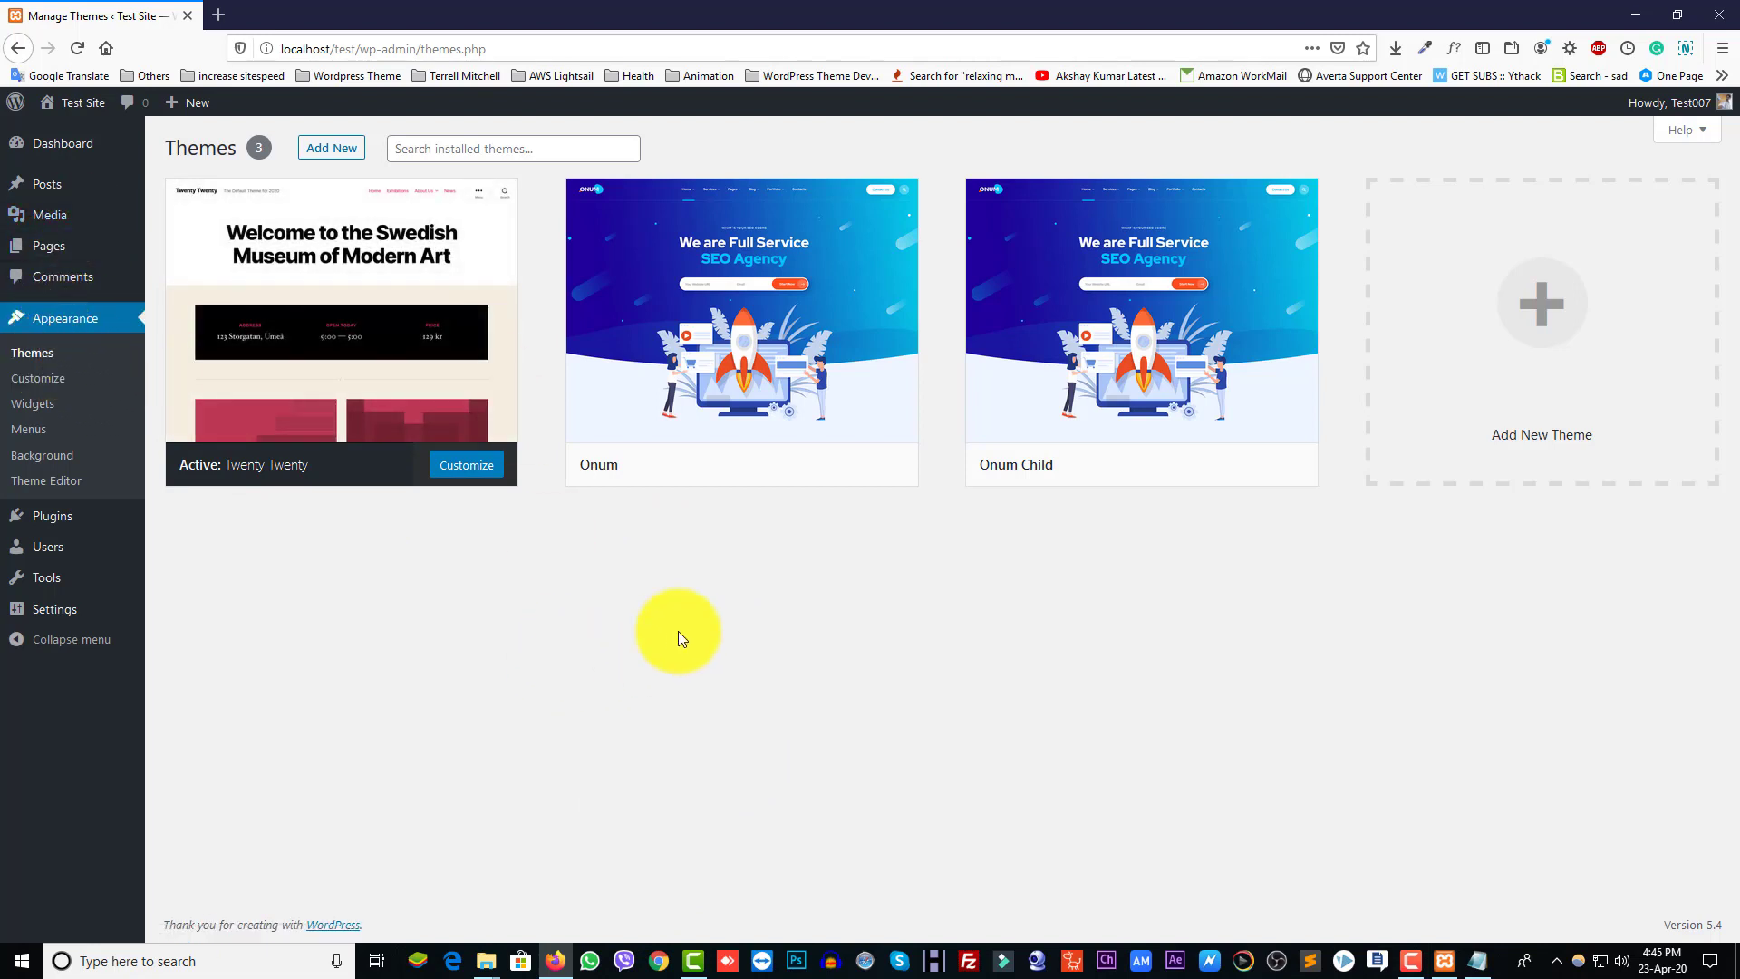
Return to the test site's themes folder and delete both onum archives along with the extracted onum-child and onum folders.
mouse_move(479, 953)
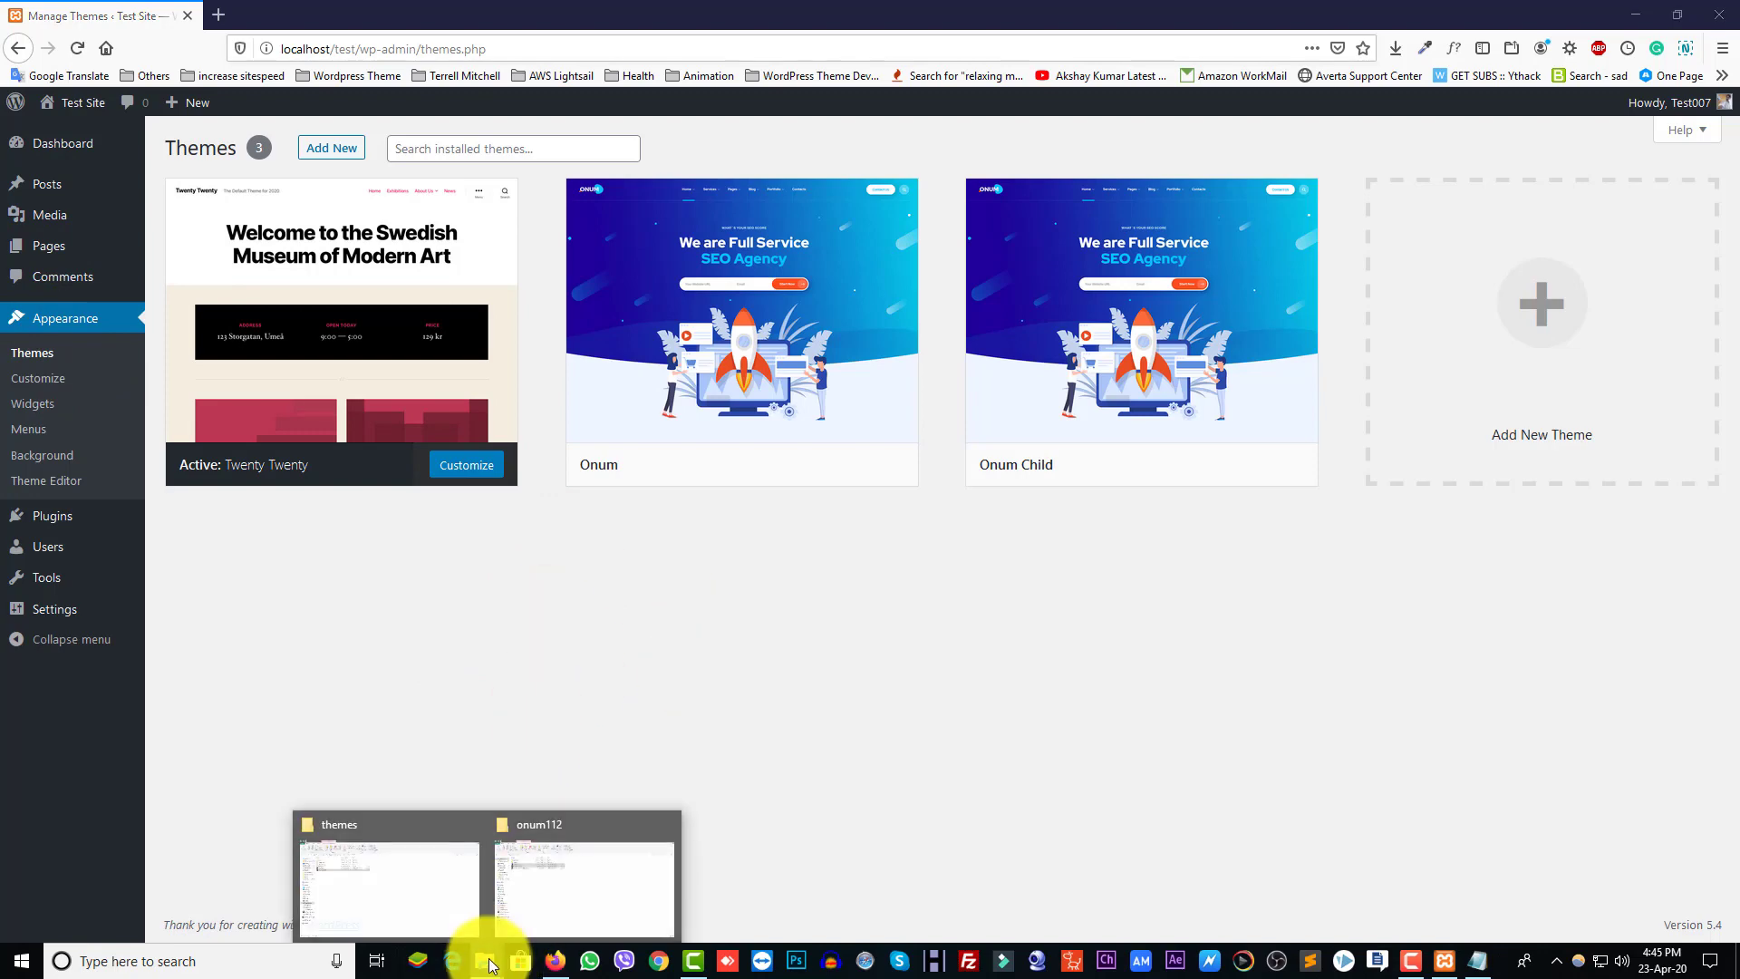
left_click(453, 899)
left_click_drag(215, 322, 215, 276)
key("Delete")
left_click(215, 214)
key("Delete")
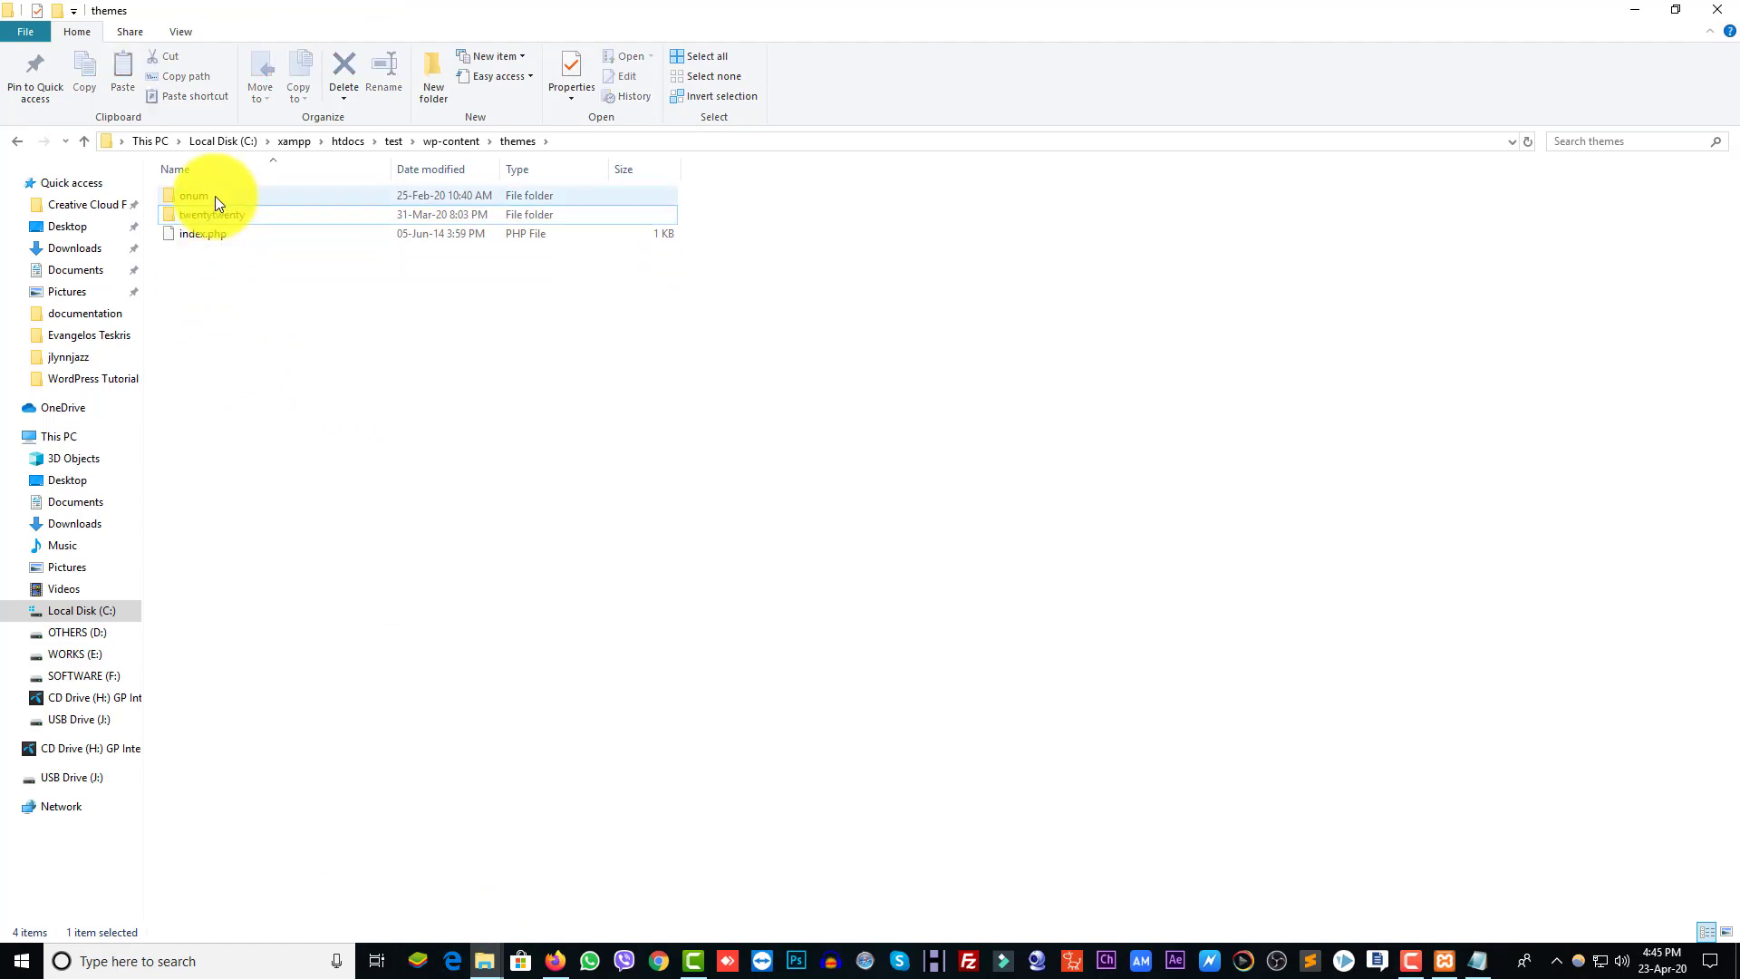
left_click(214, 196)
key("Delete")
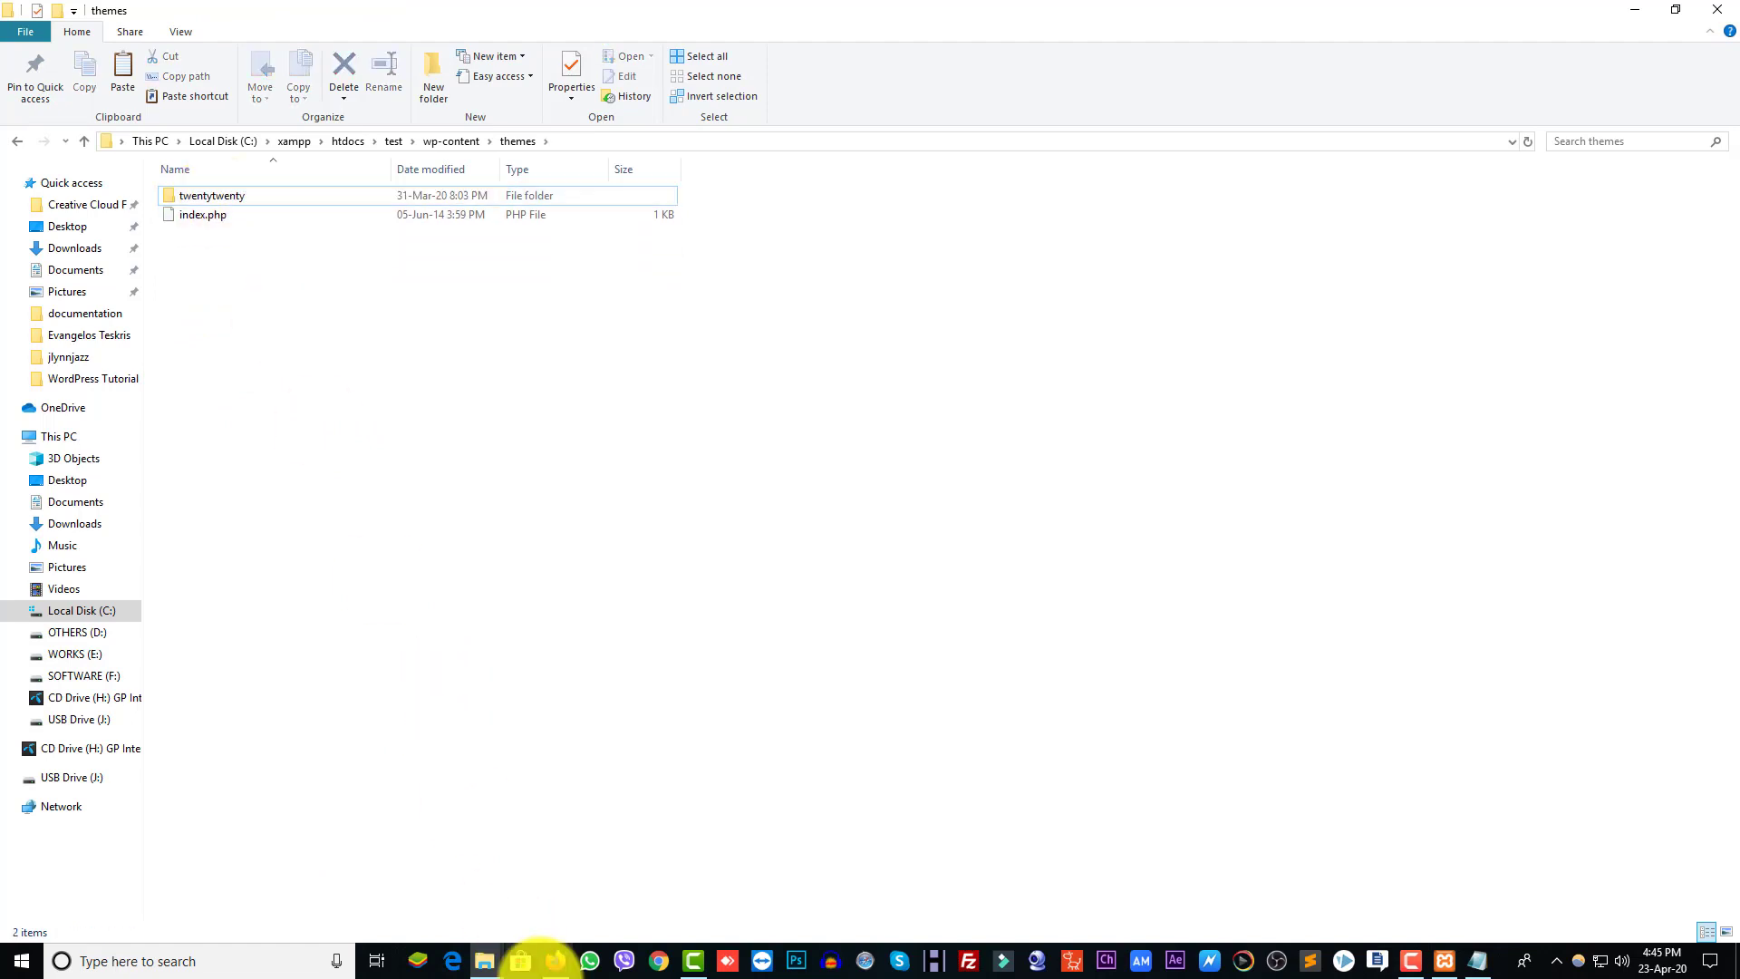
Switch back to Firefox and reload the WordPress Themes page to check the installed themes.
left_click(556, 960)
left_click(40, 353)
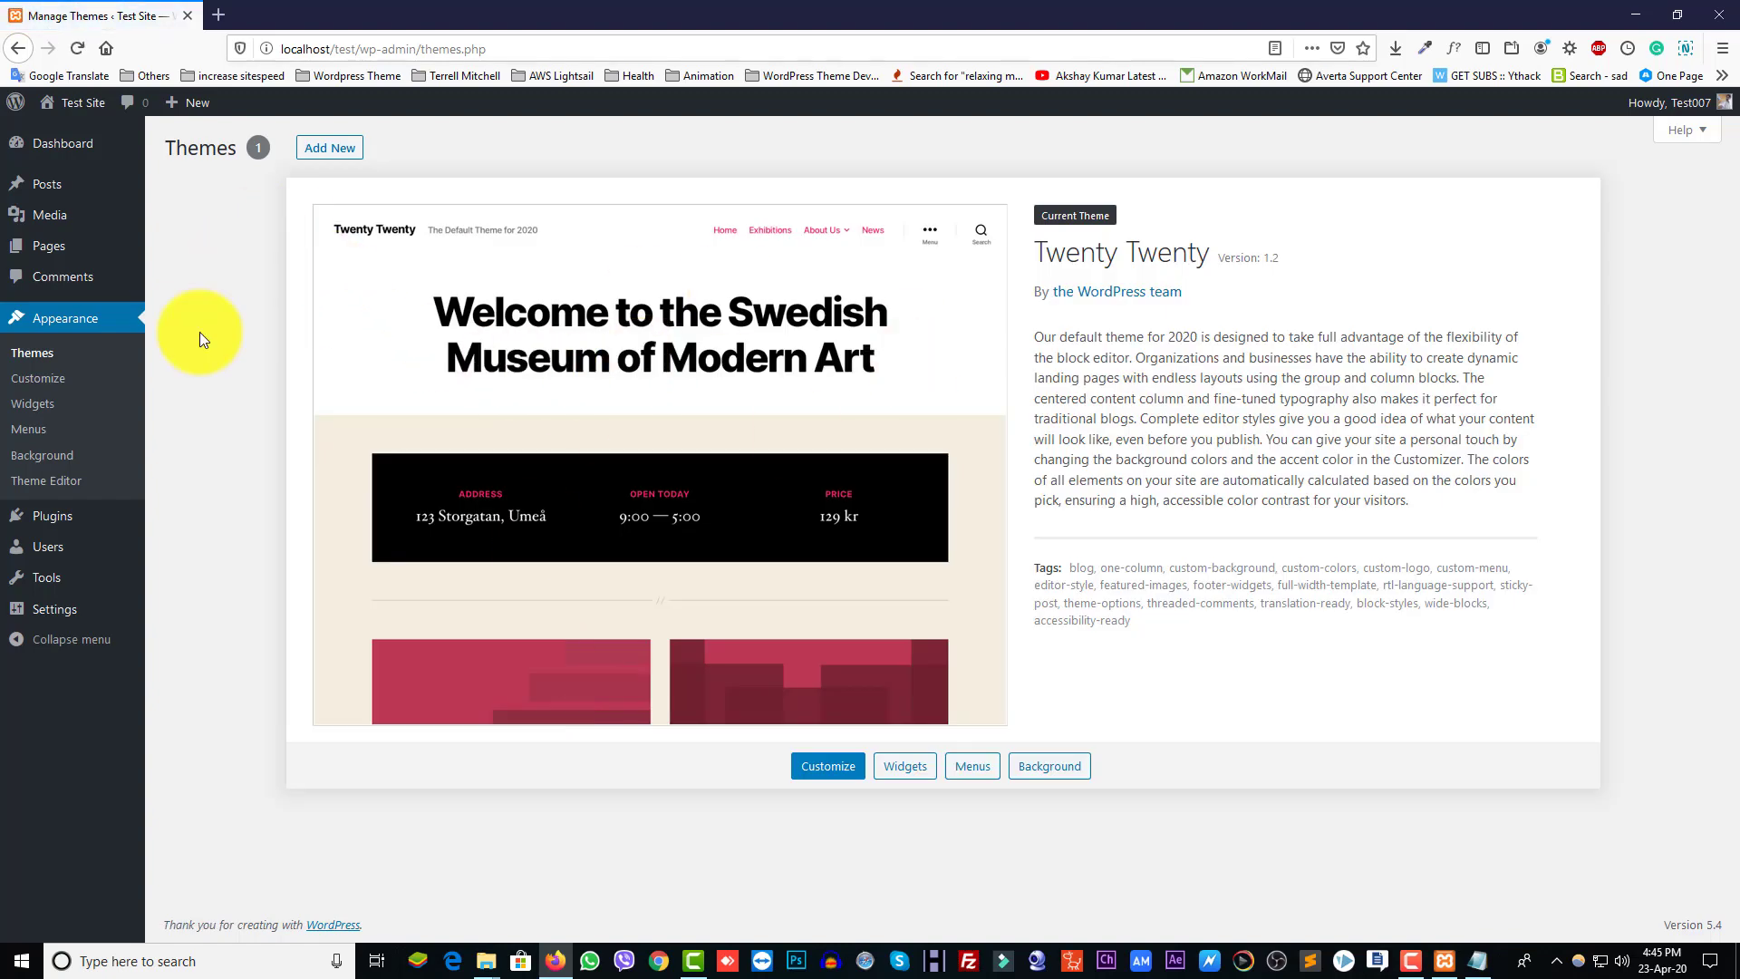
left_click(54, 353)
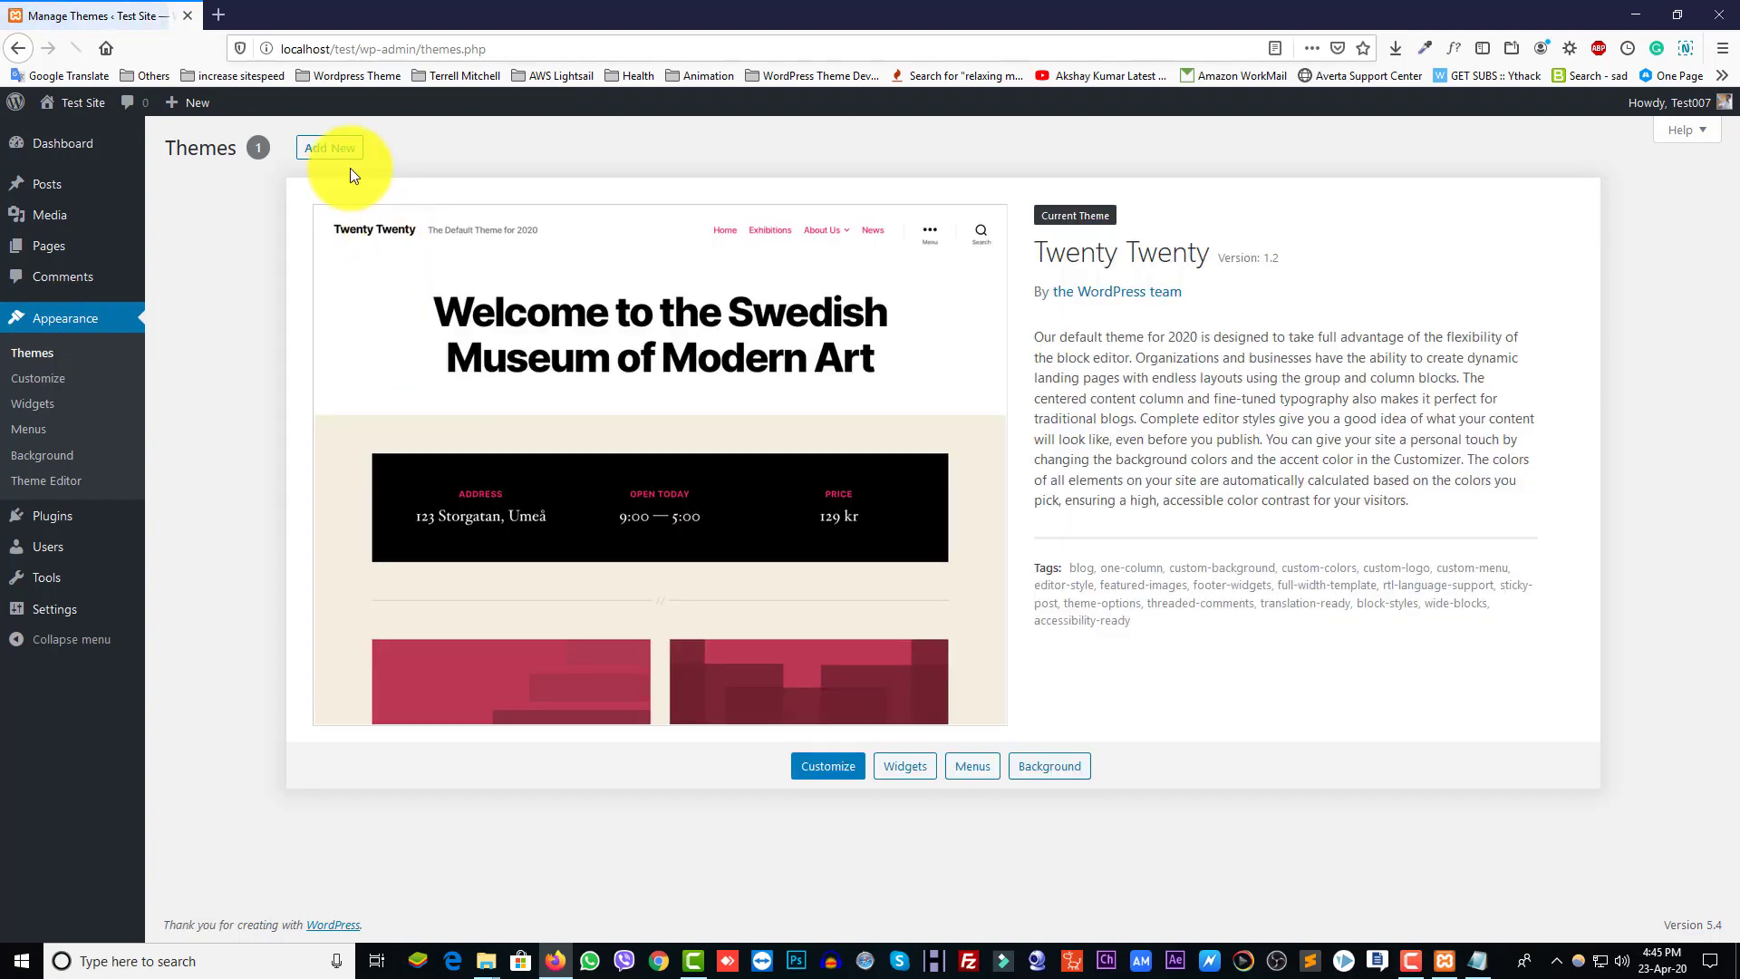
Add a new theme by uploading onum.zip from the desktop's onum112/onum112 folder, and install it.
left_click(337, 148)
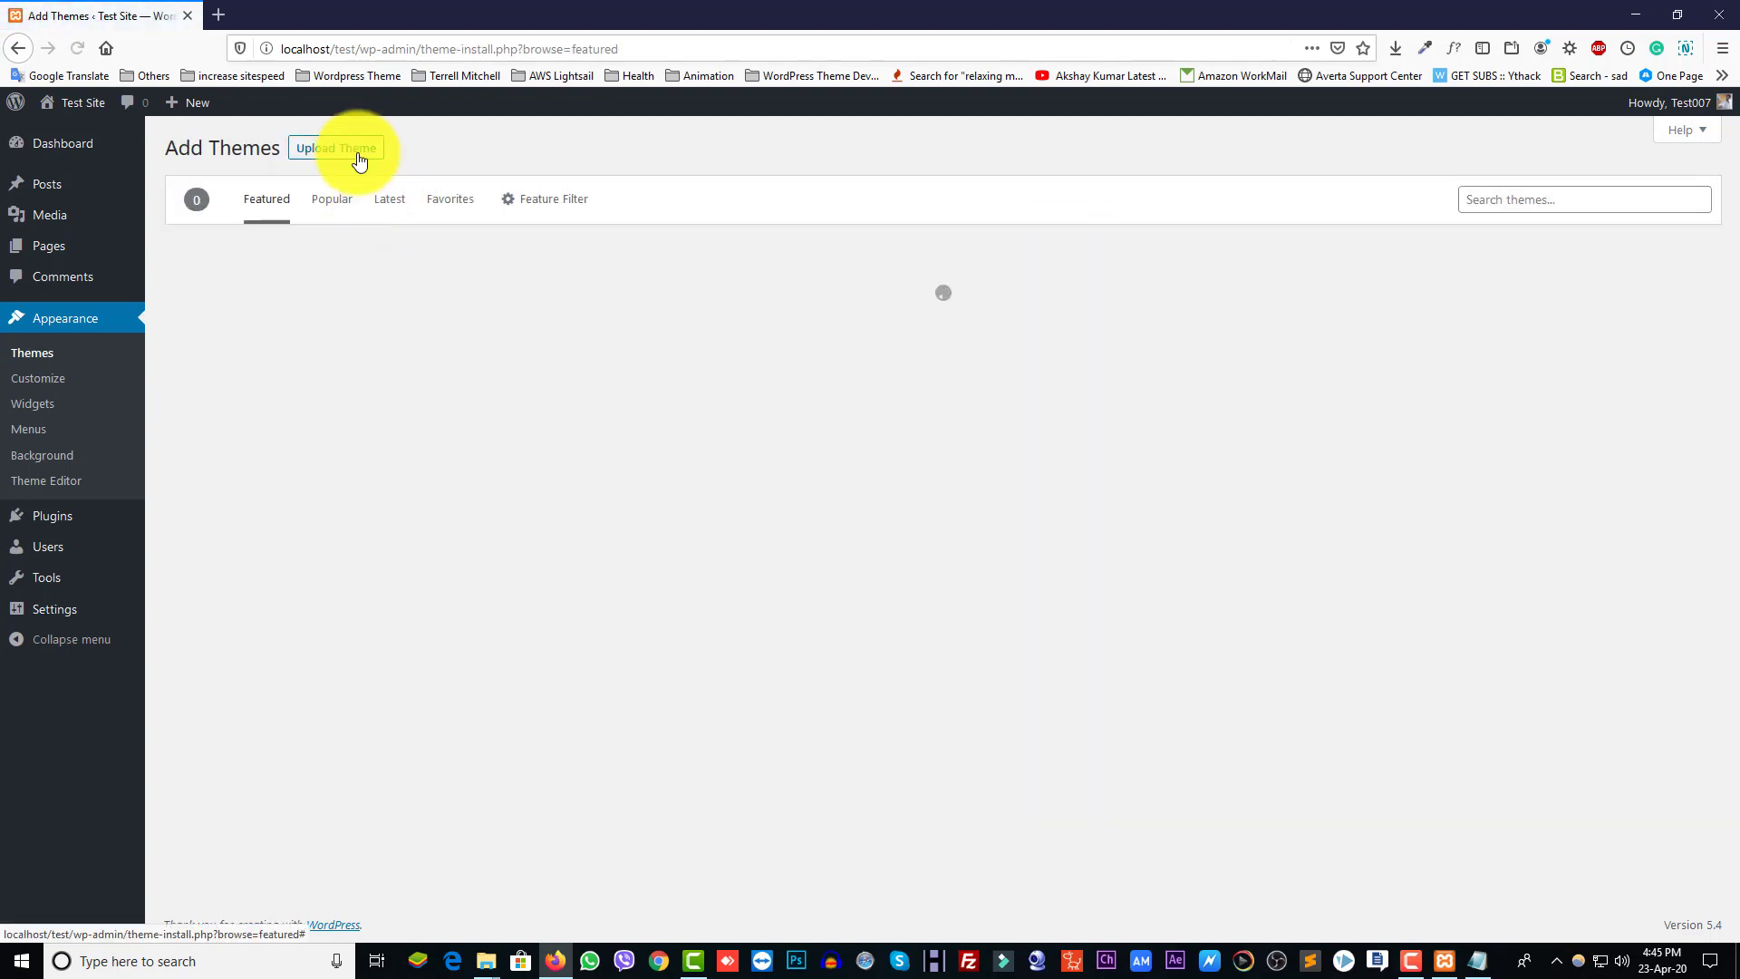
left_click(355, 154)
left_click(795, 317)
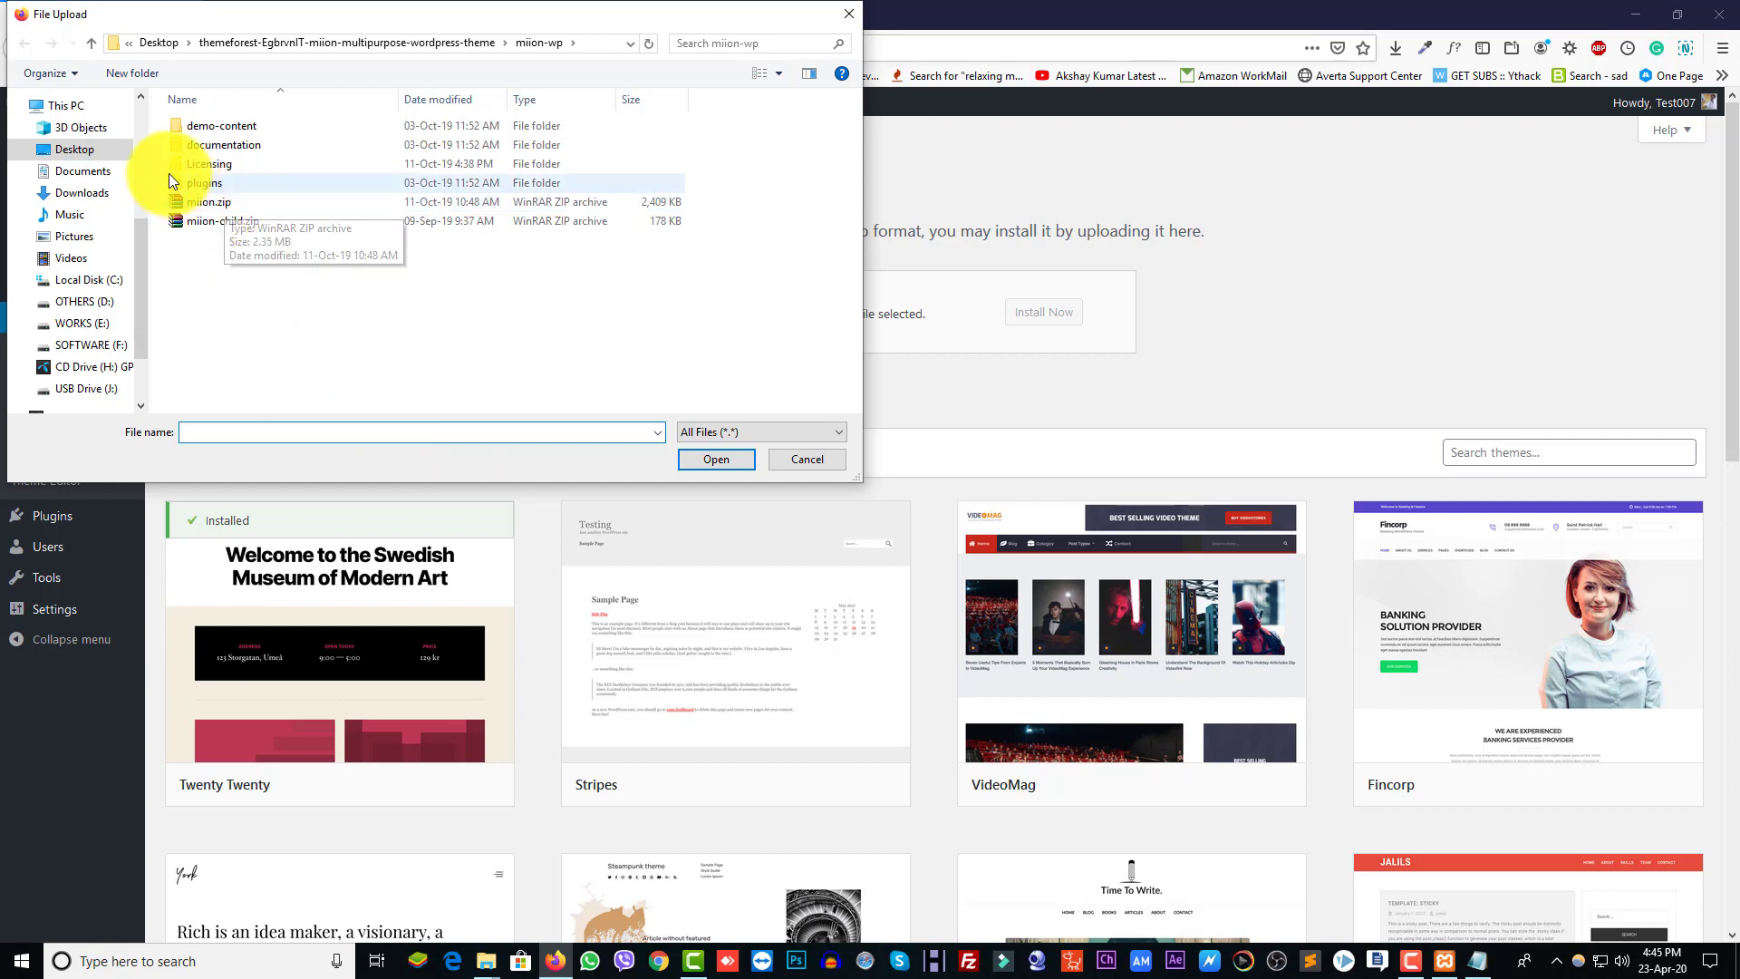
left_click(72, 148)
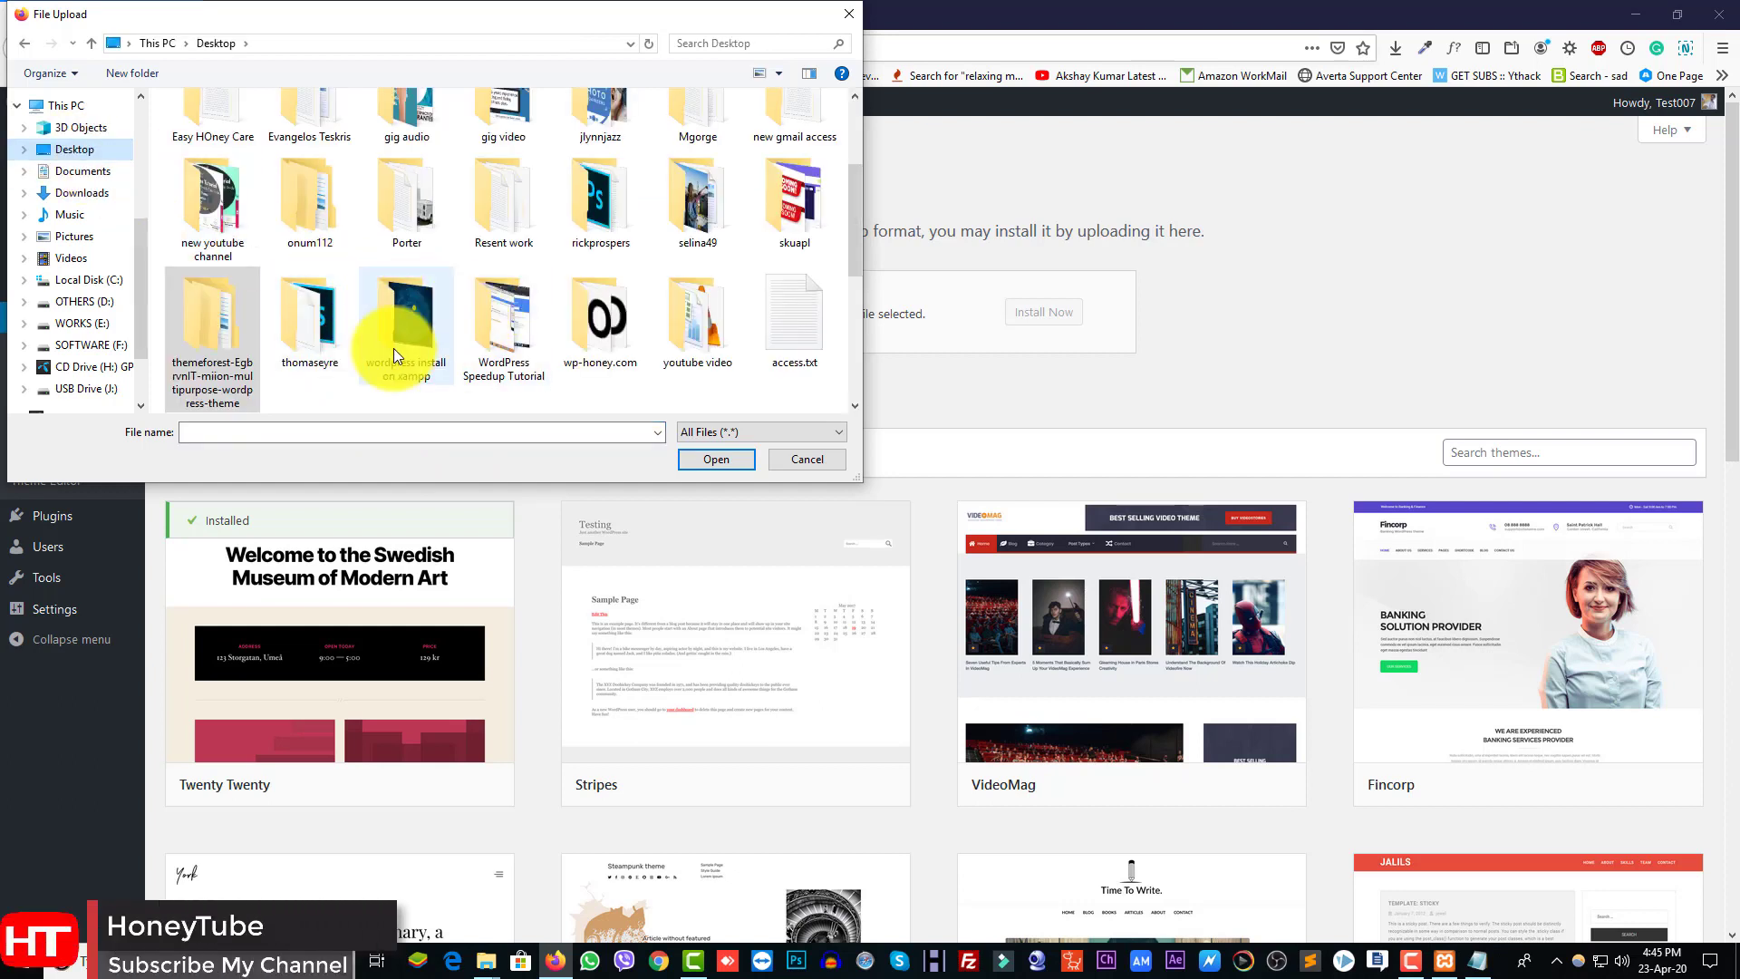
scroll(477, 328, "up", 1)
double_click(286, 255)
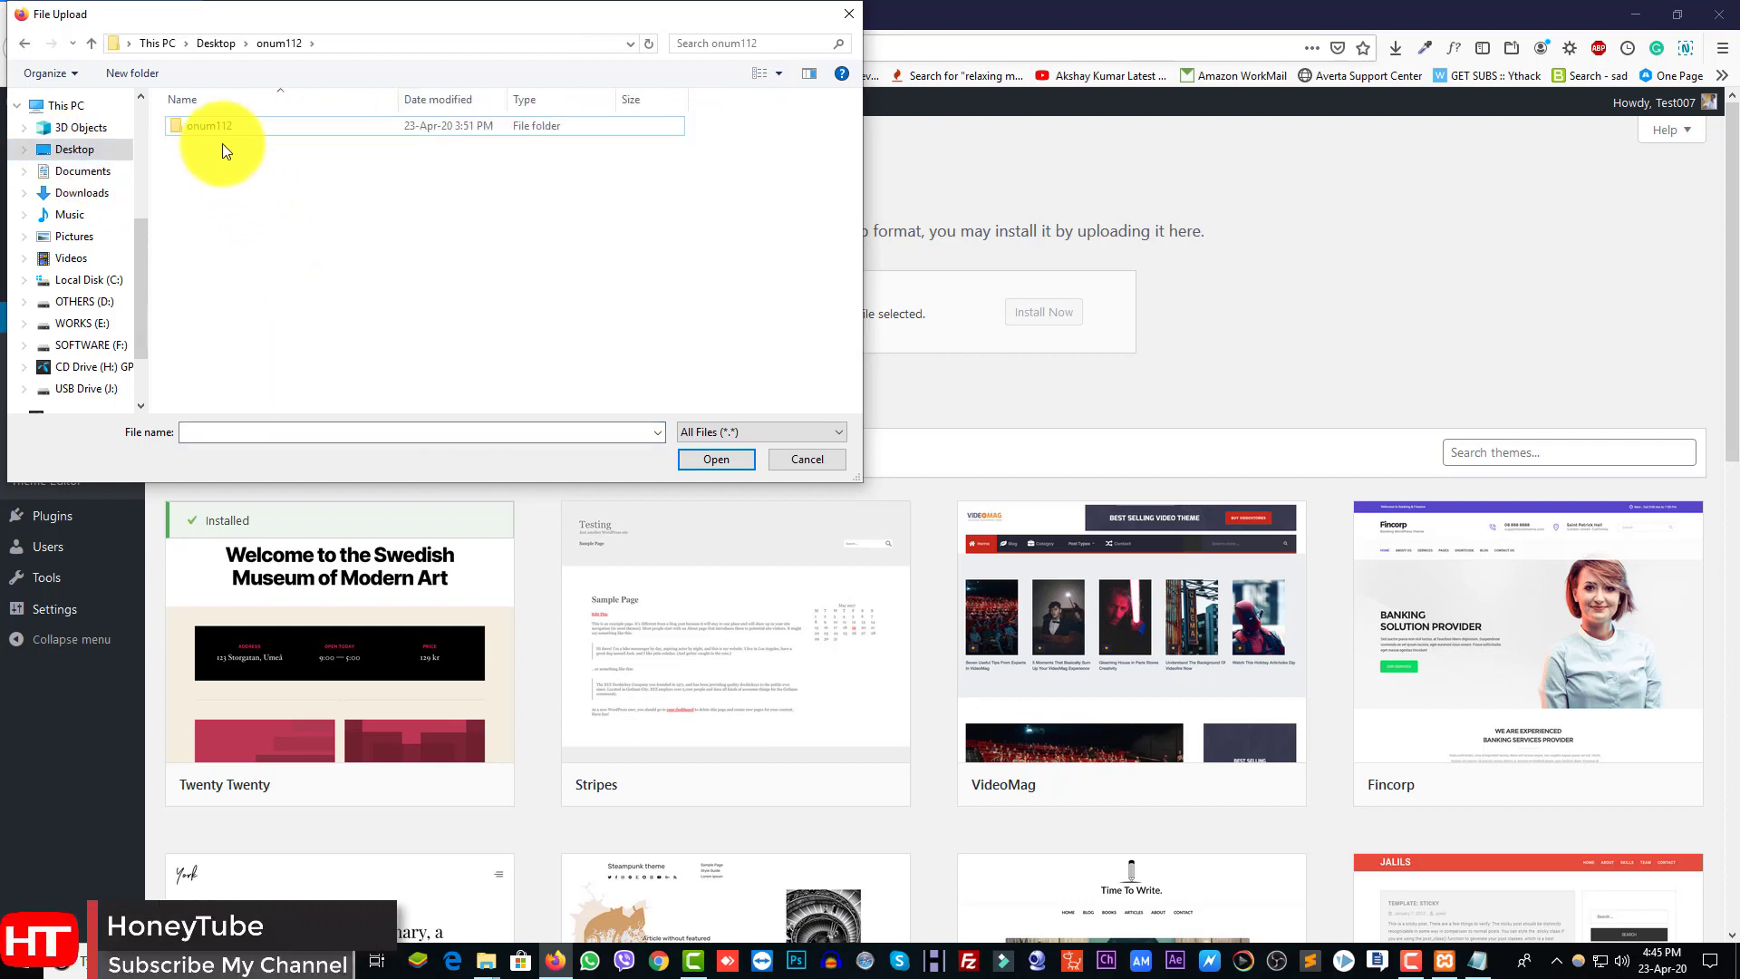
double_click(217, 131)
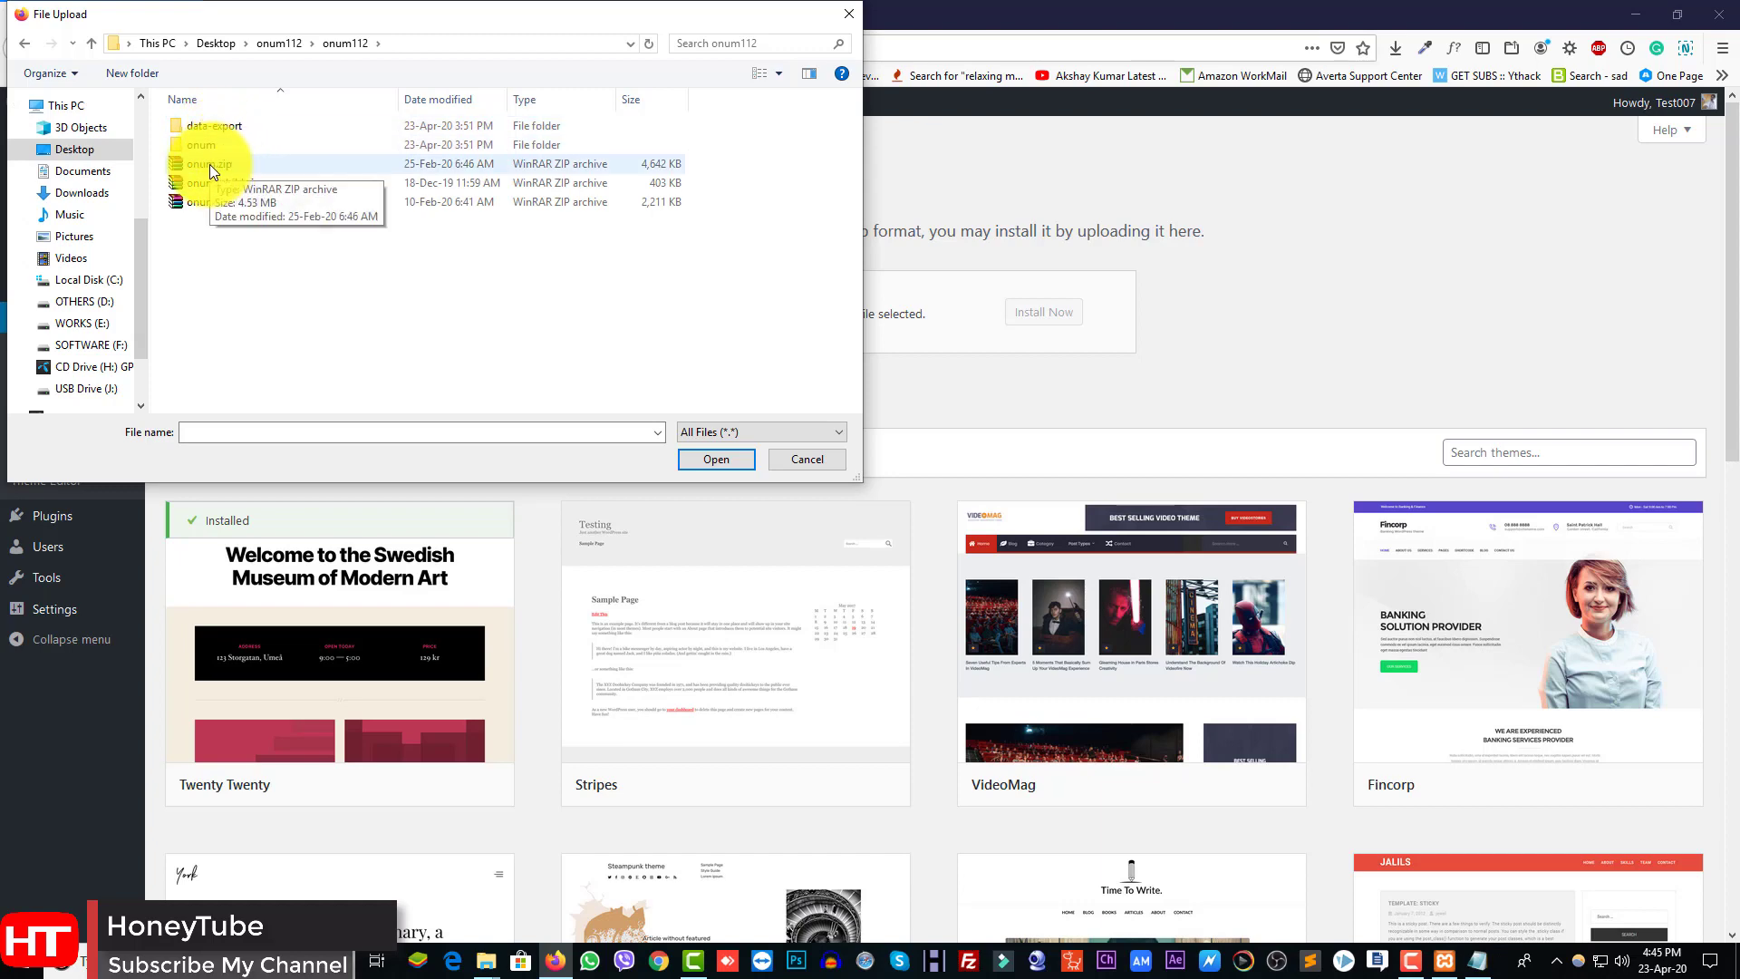
left_click(210, 165)
left_click(698, 466)
left_click(1057, 314)
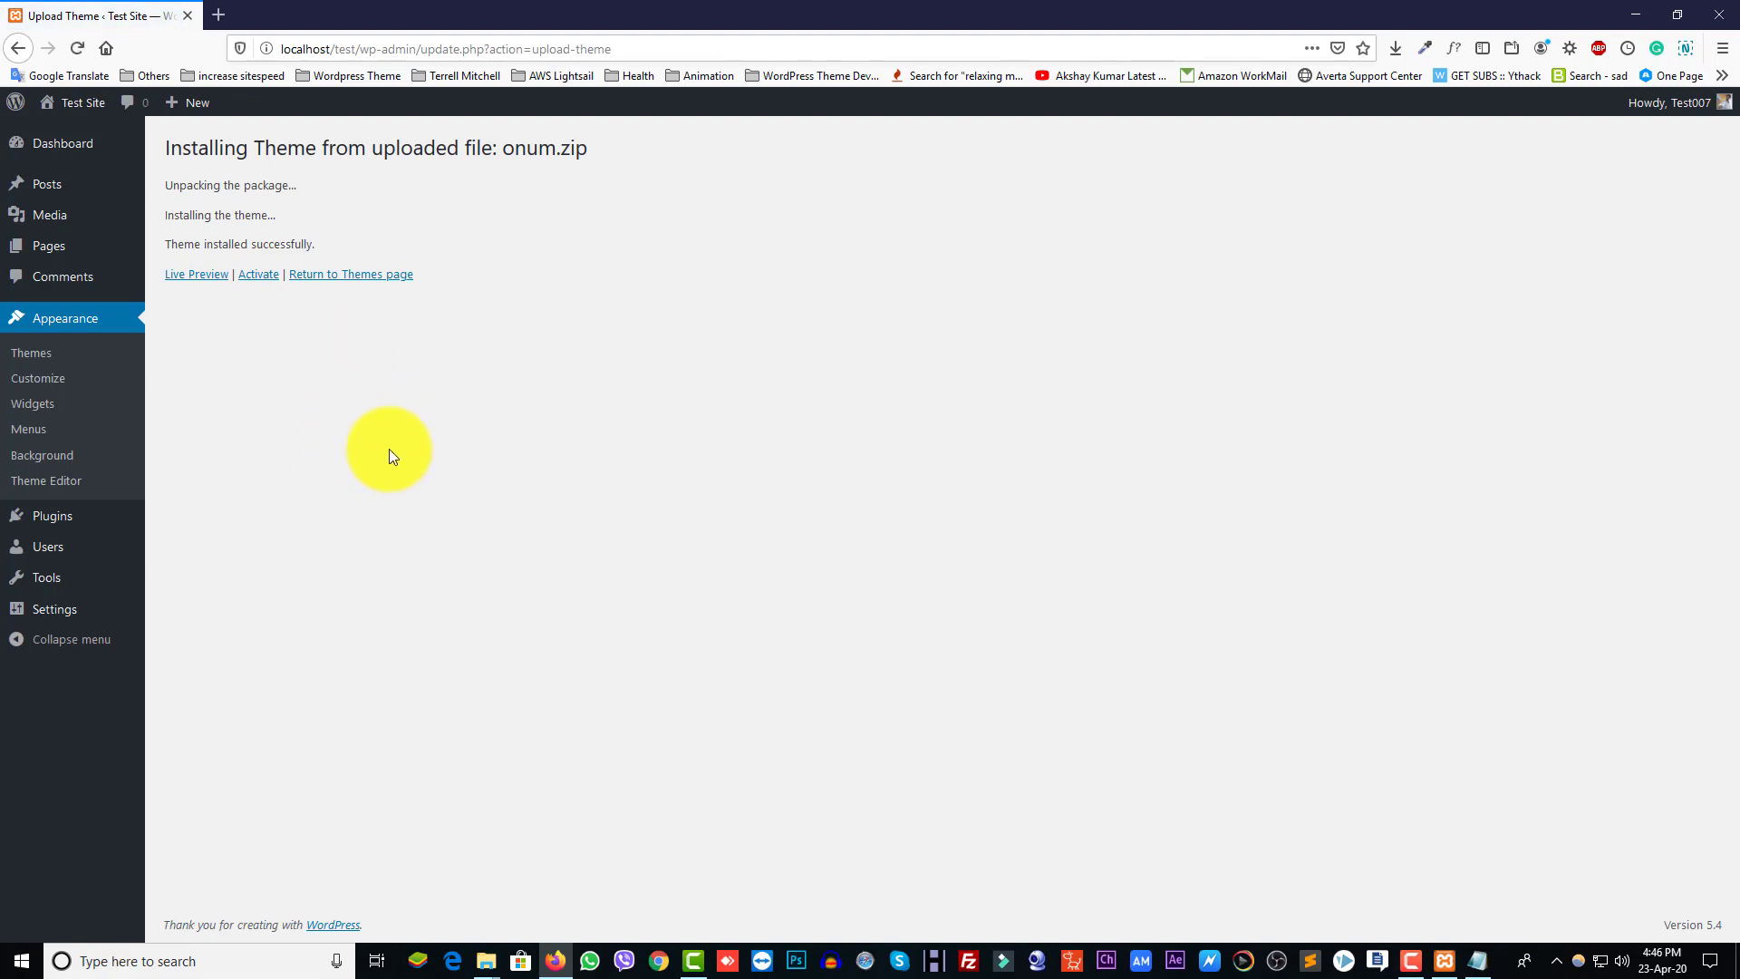
Return to the Themes page, upload and install onum-child.zip as a new theme, and activate the child theme.
left_click(331, 281)
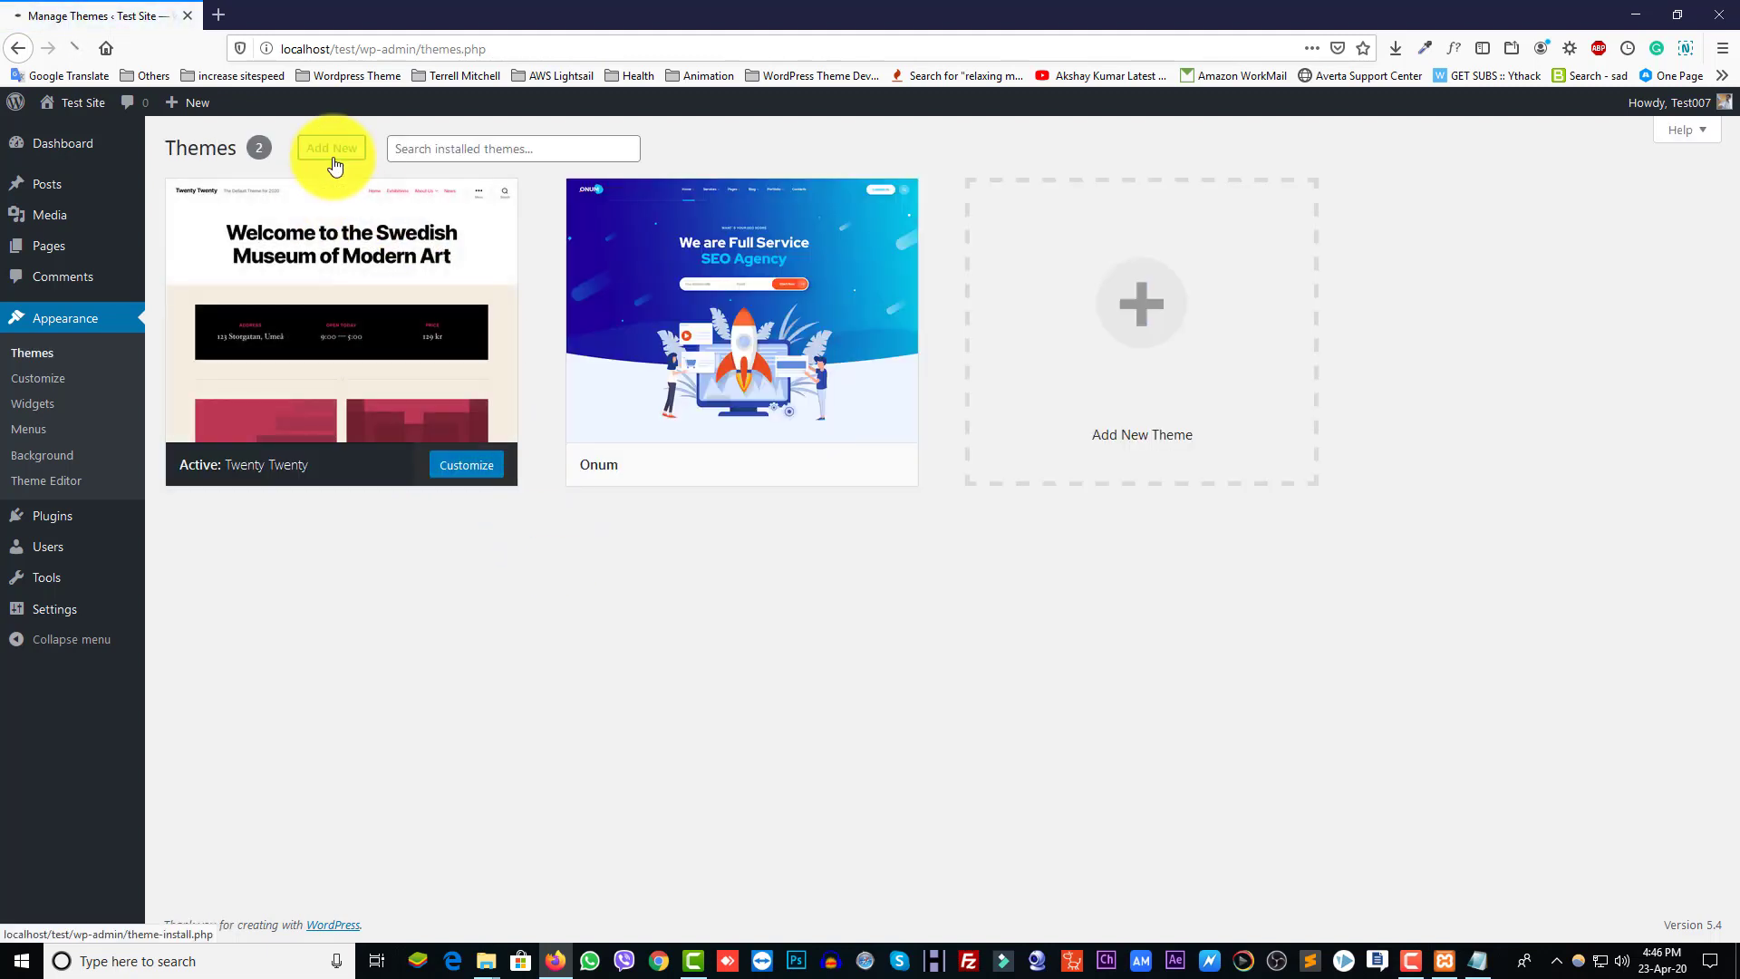
left_click(334, 160)
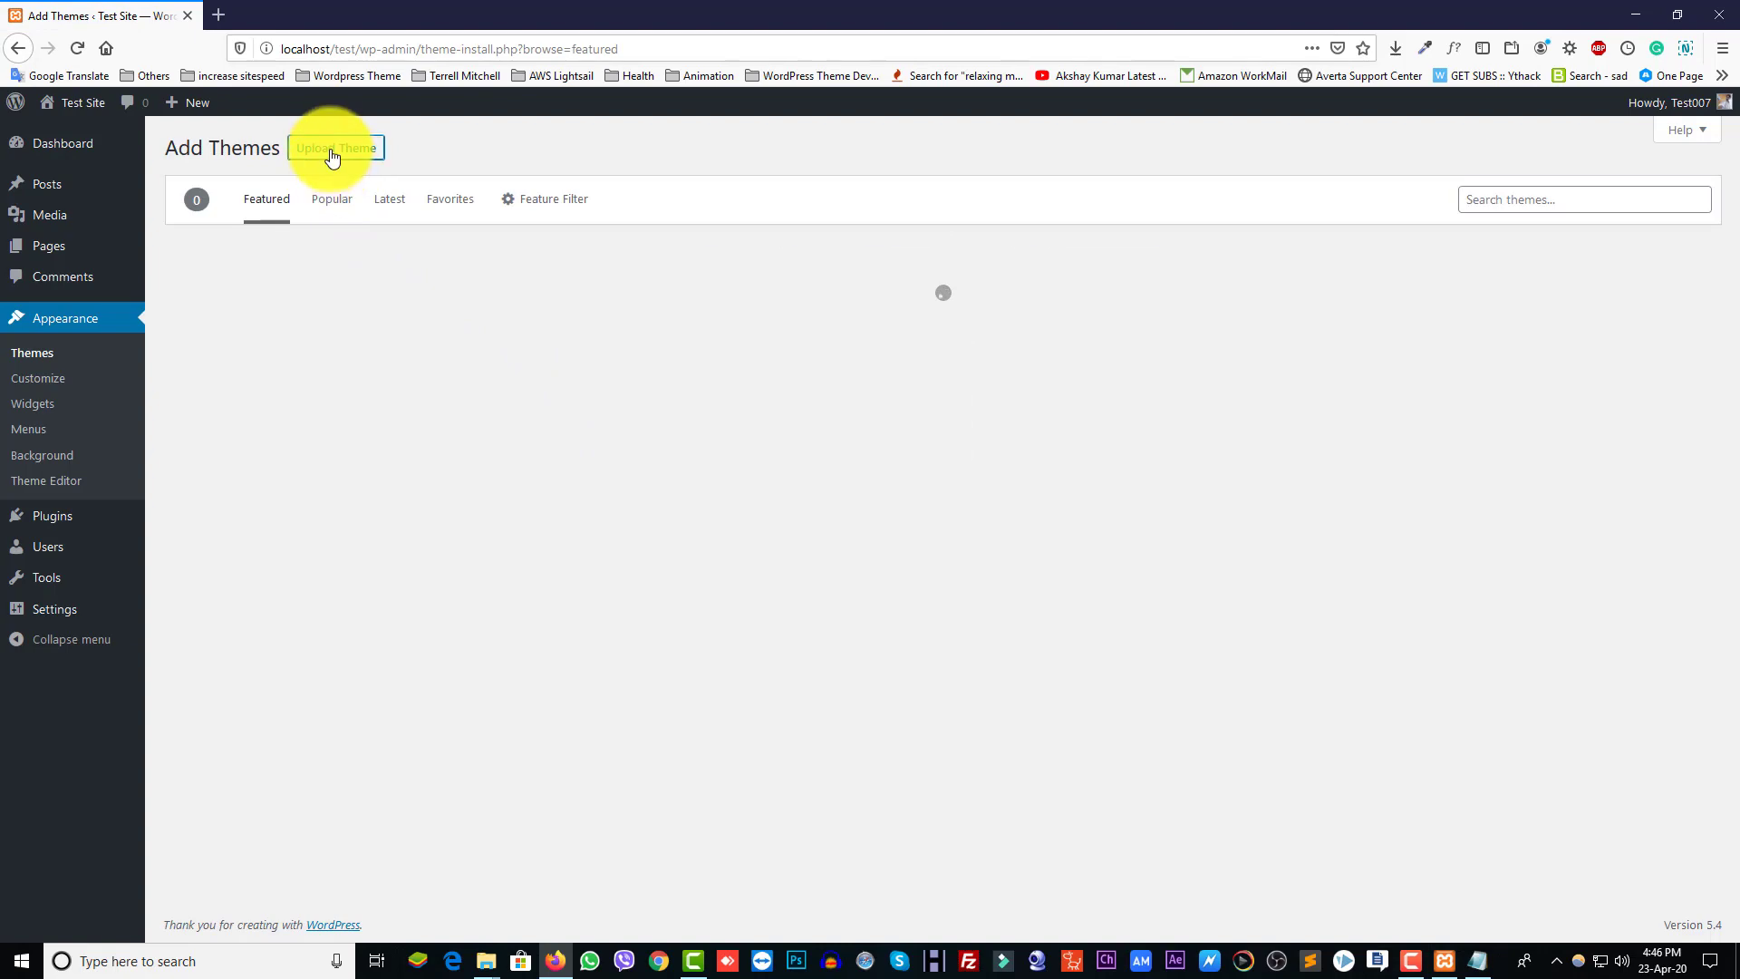
left_click(333, 157)
left_click(802, 315)
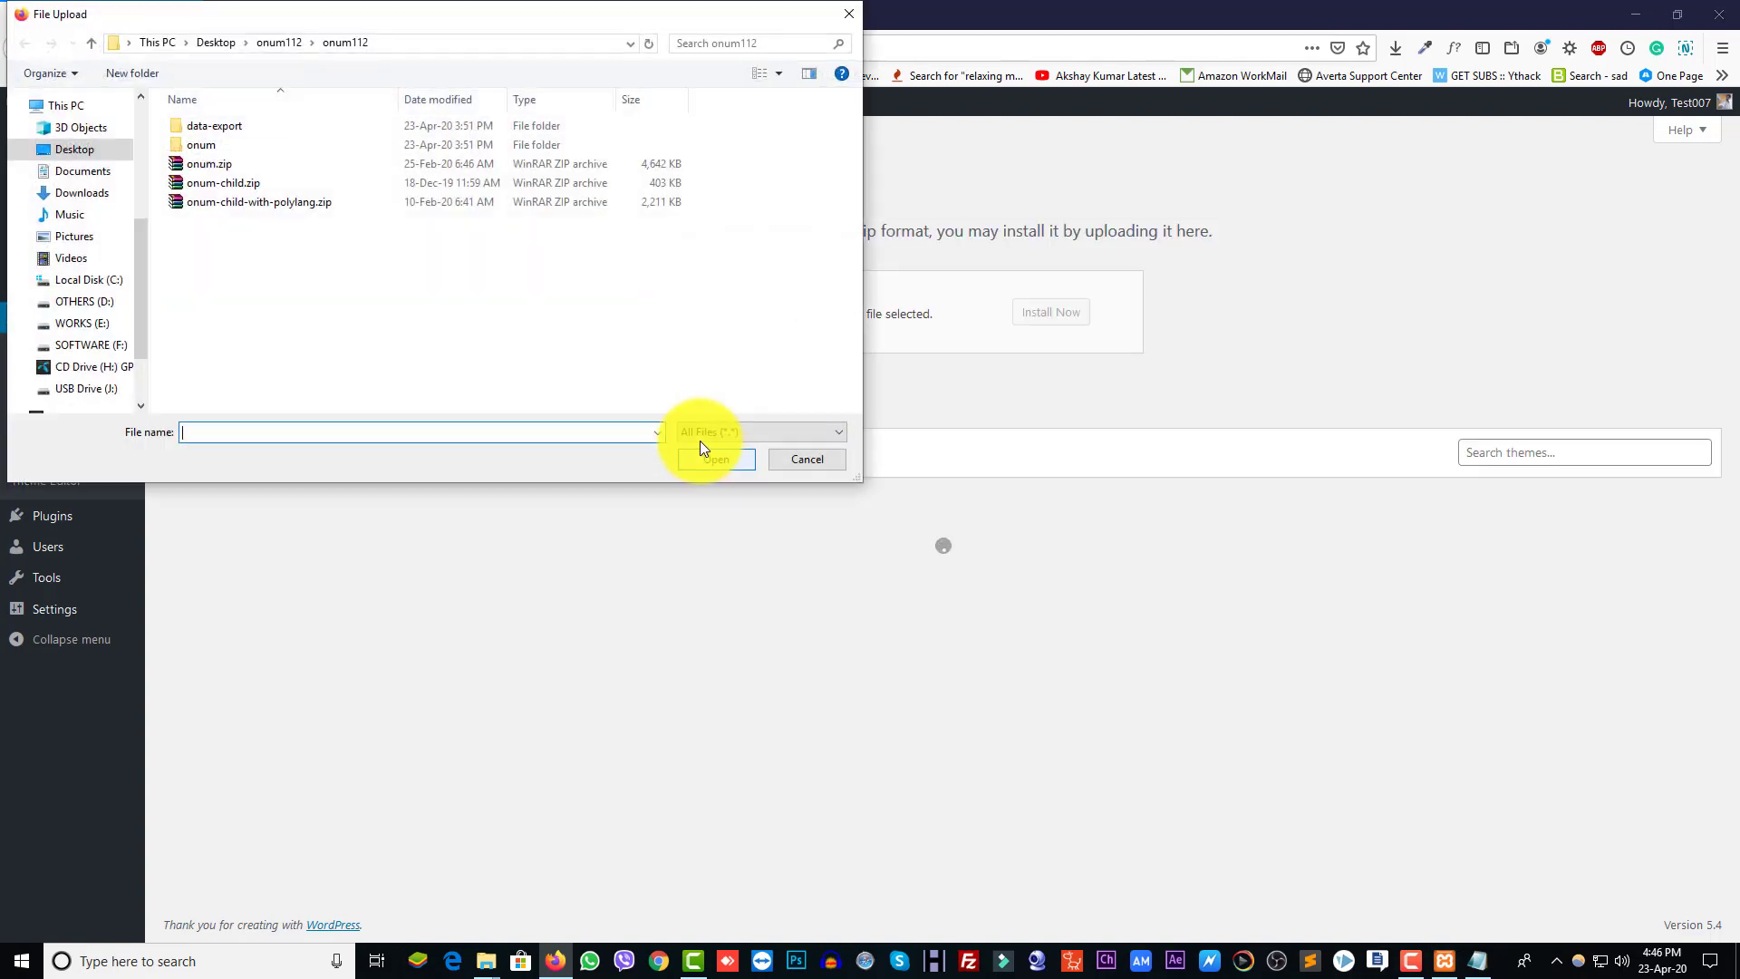
left_click(237, 186)
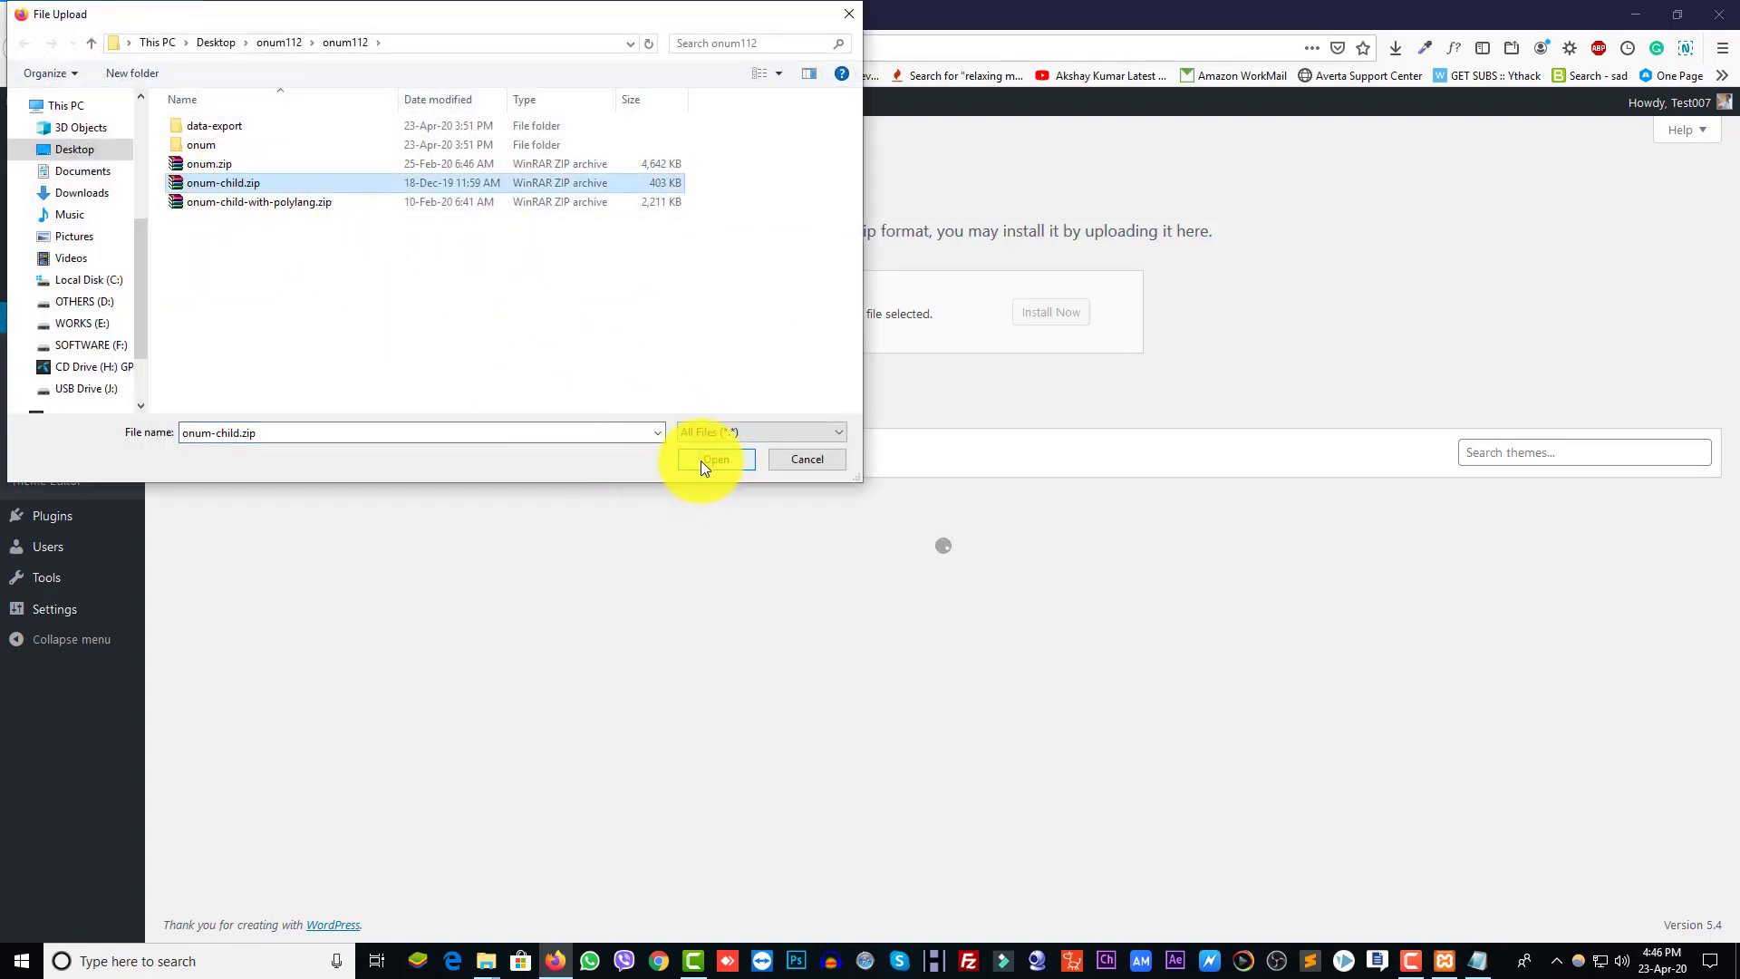
left_click(715, 460)
left_click(1078, 325)
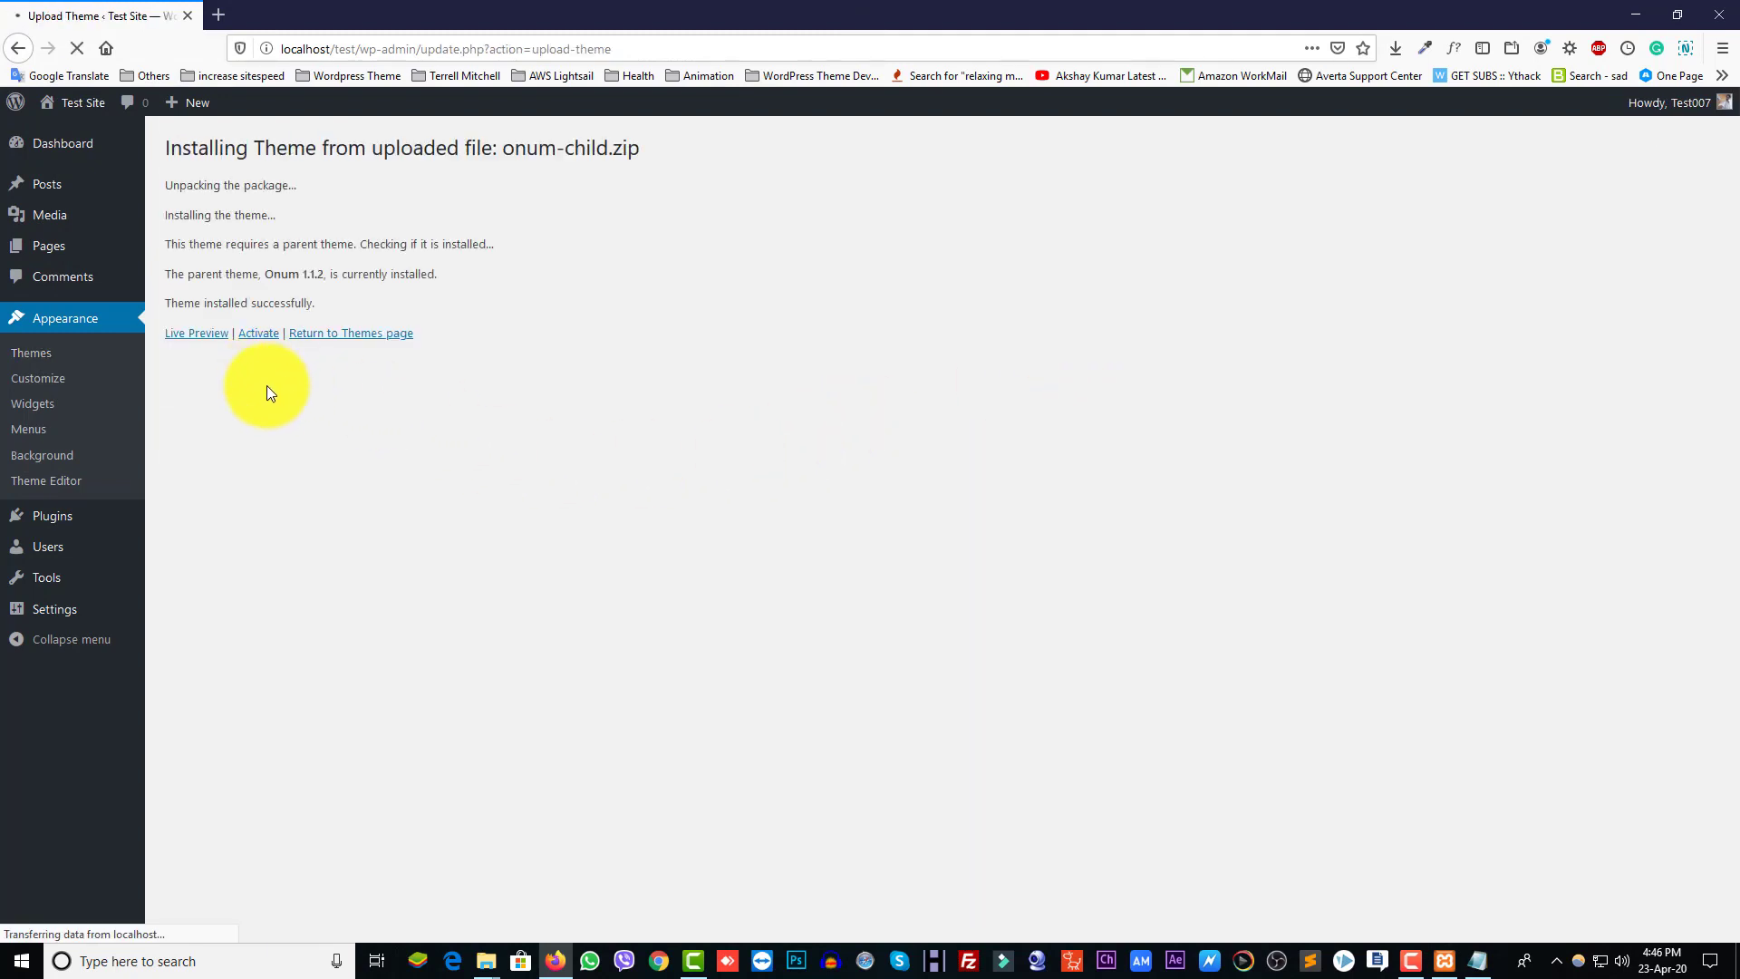
left_click(270, 336)
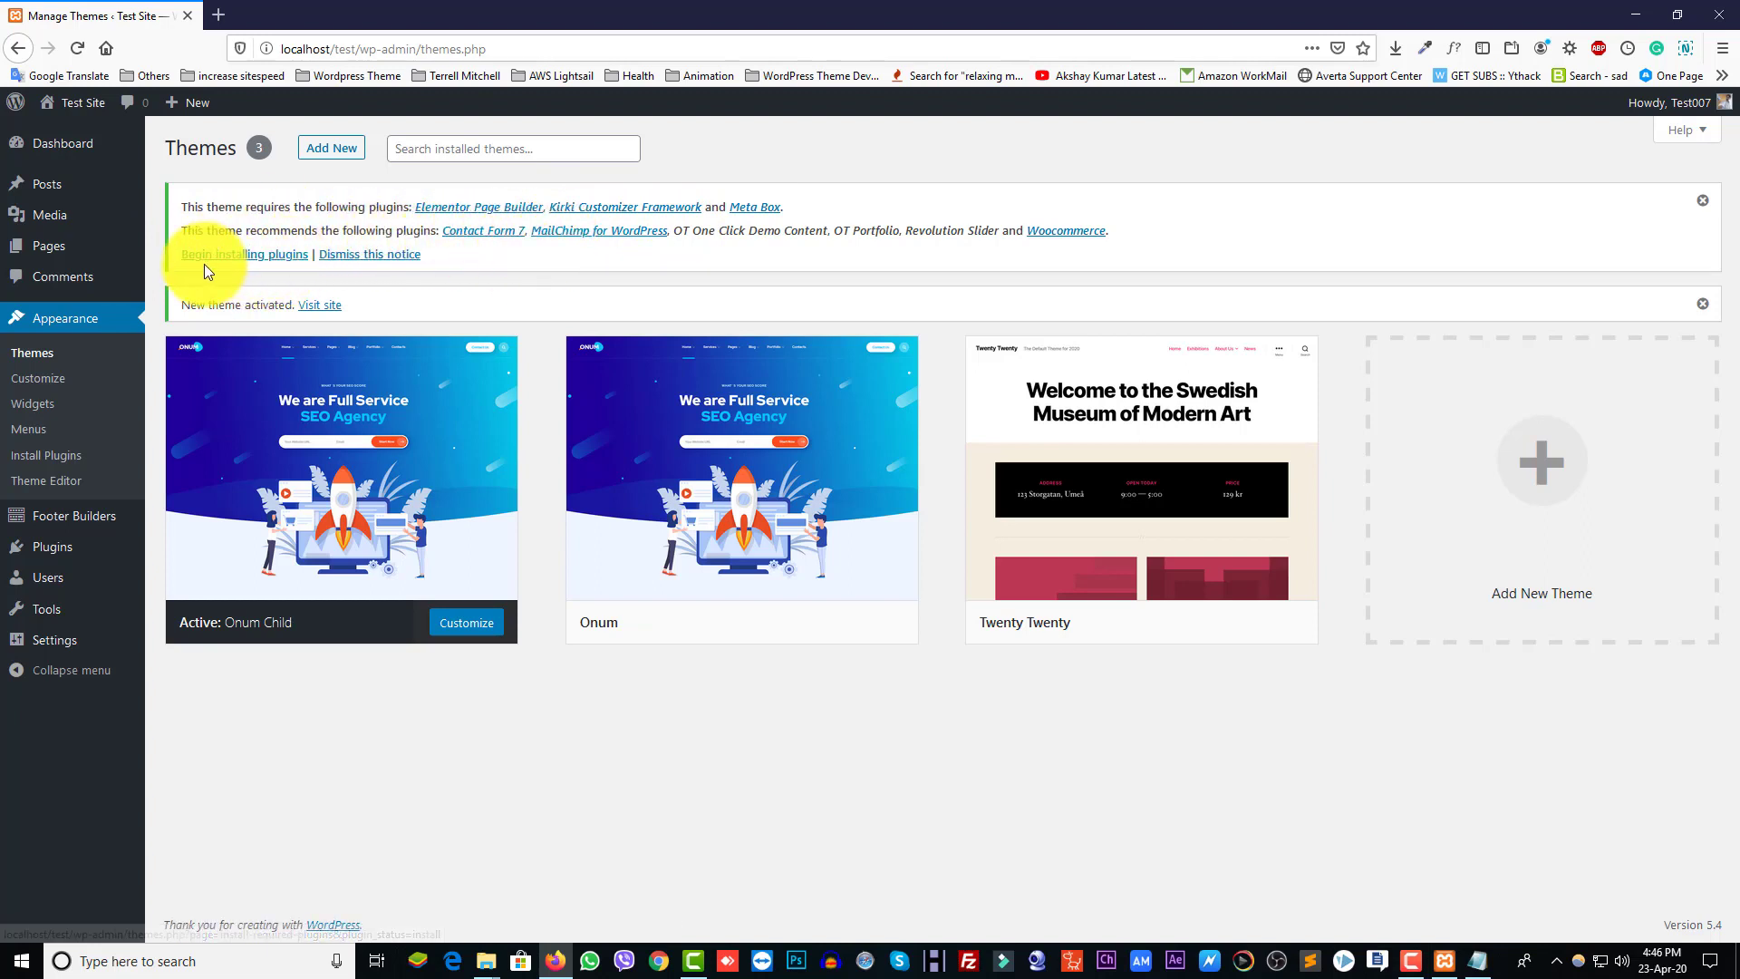
Begin installing the theme's plugins and bulk-install all nine required and recommended ones, from Elementor Page Builder to Woocommerce.
left_click(243, 262)
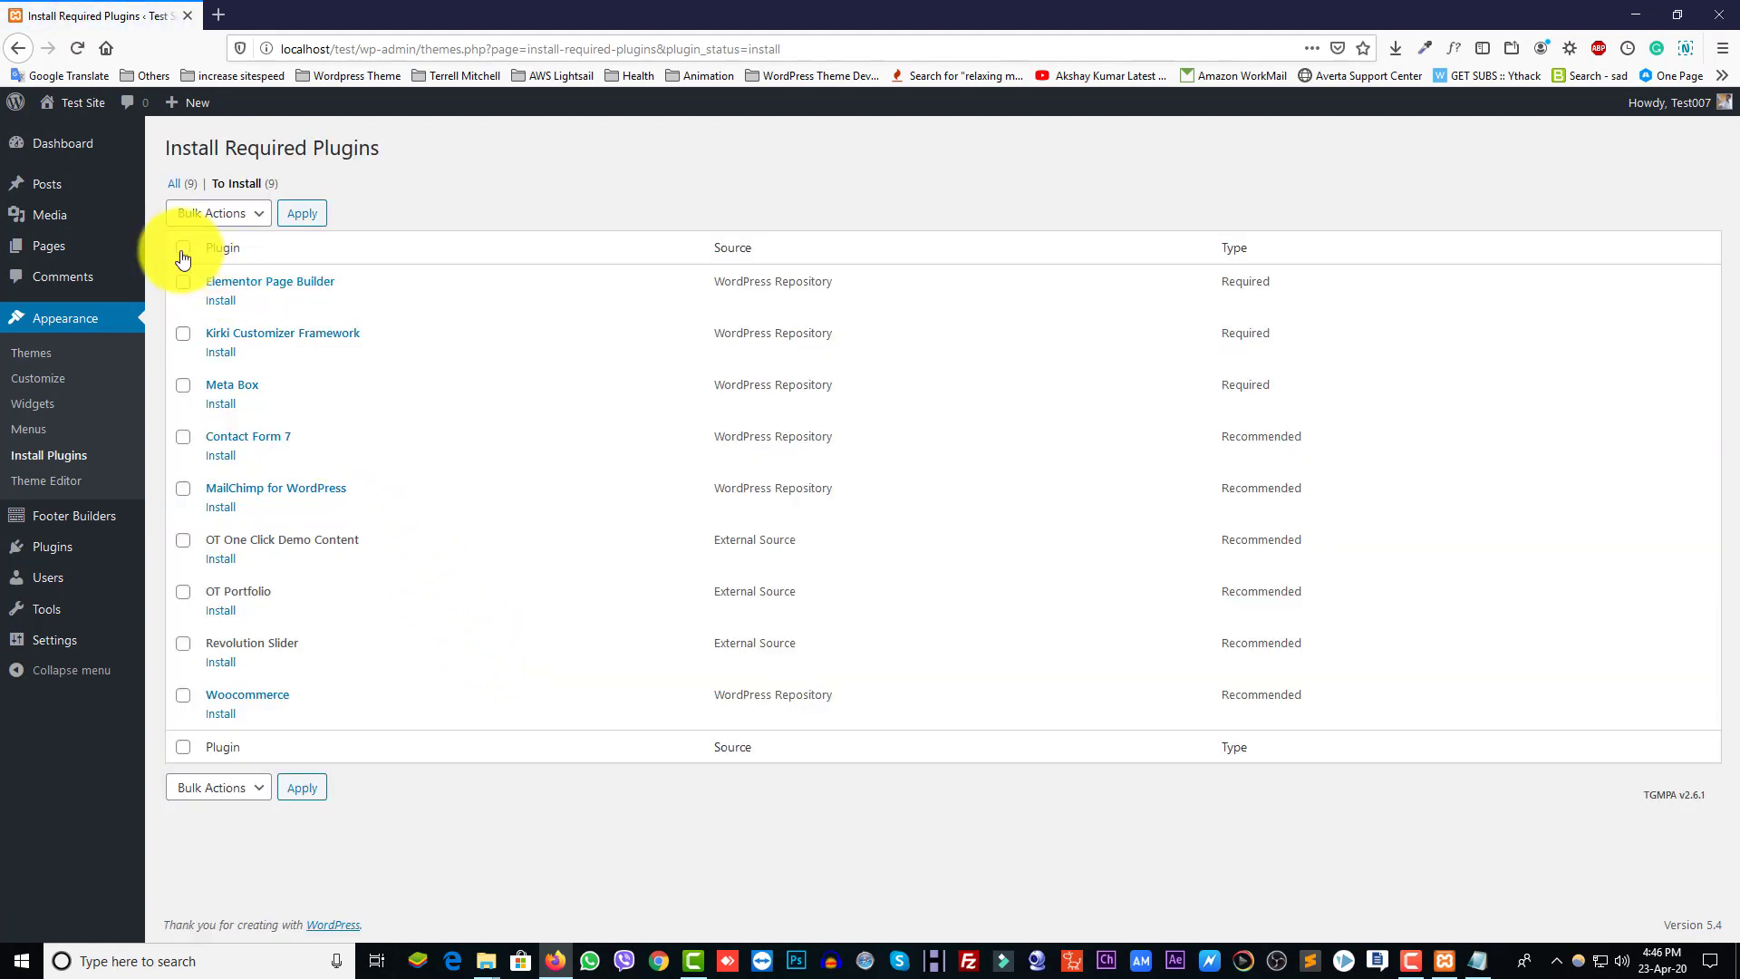
left_click(183, 251)
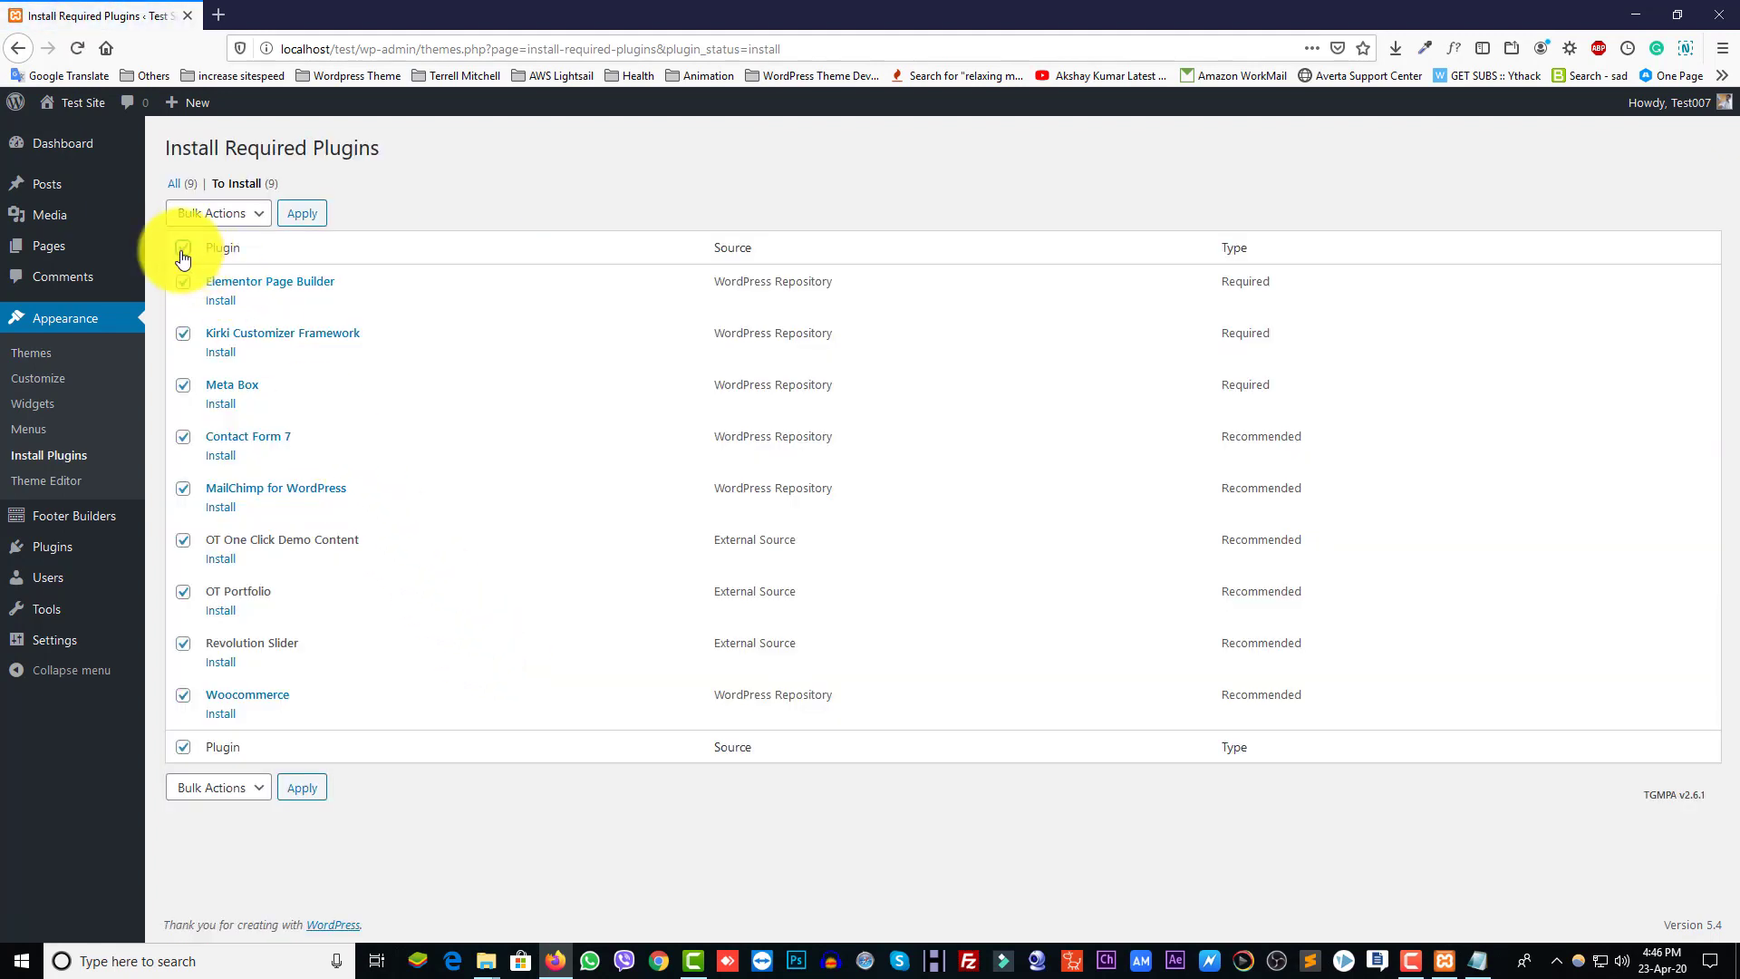
left_click(251, 798)
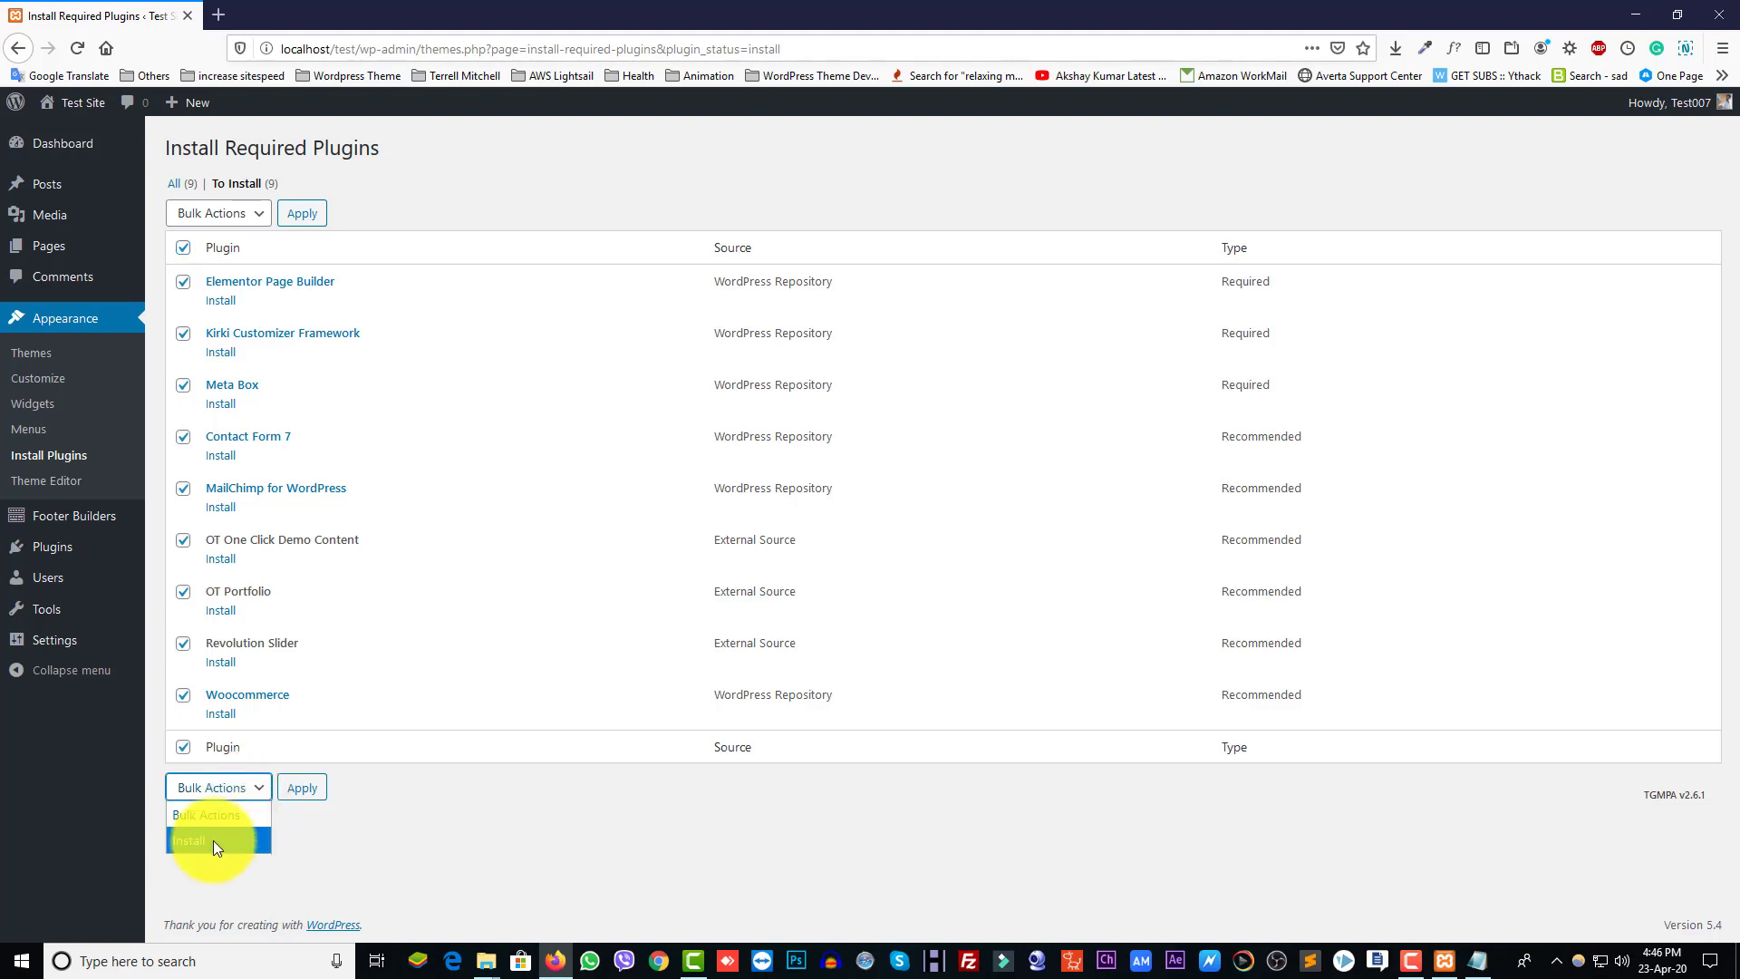
left_click(200, 840)
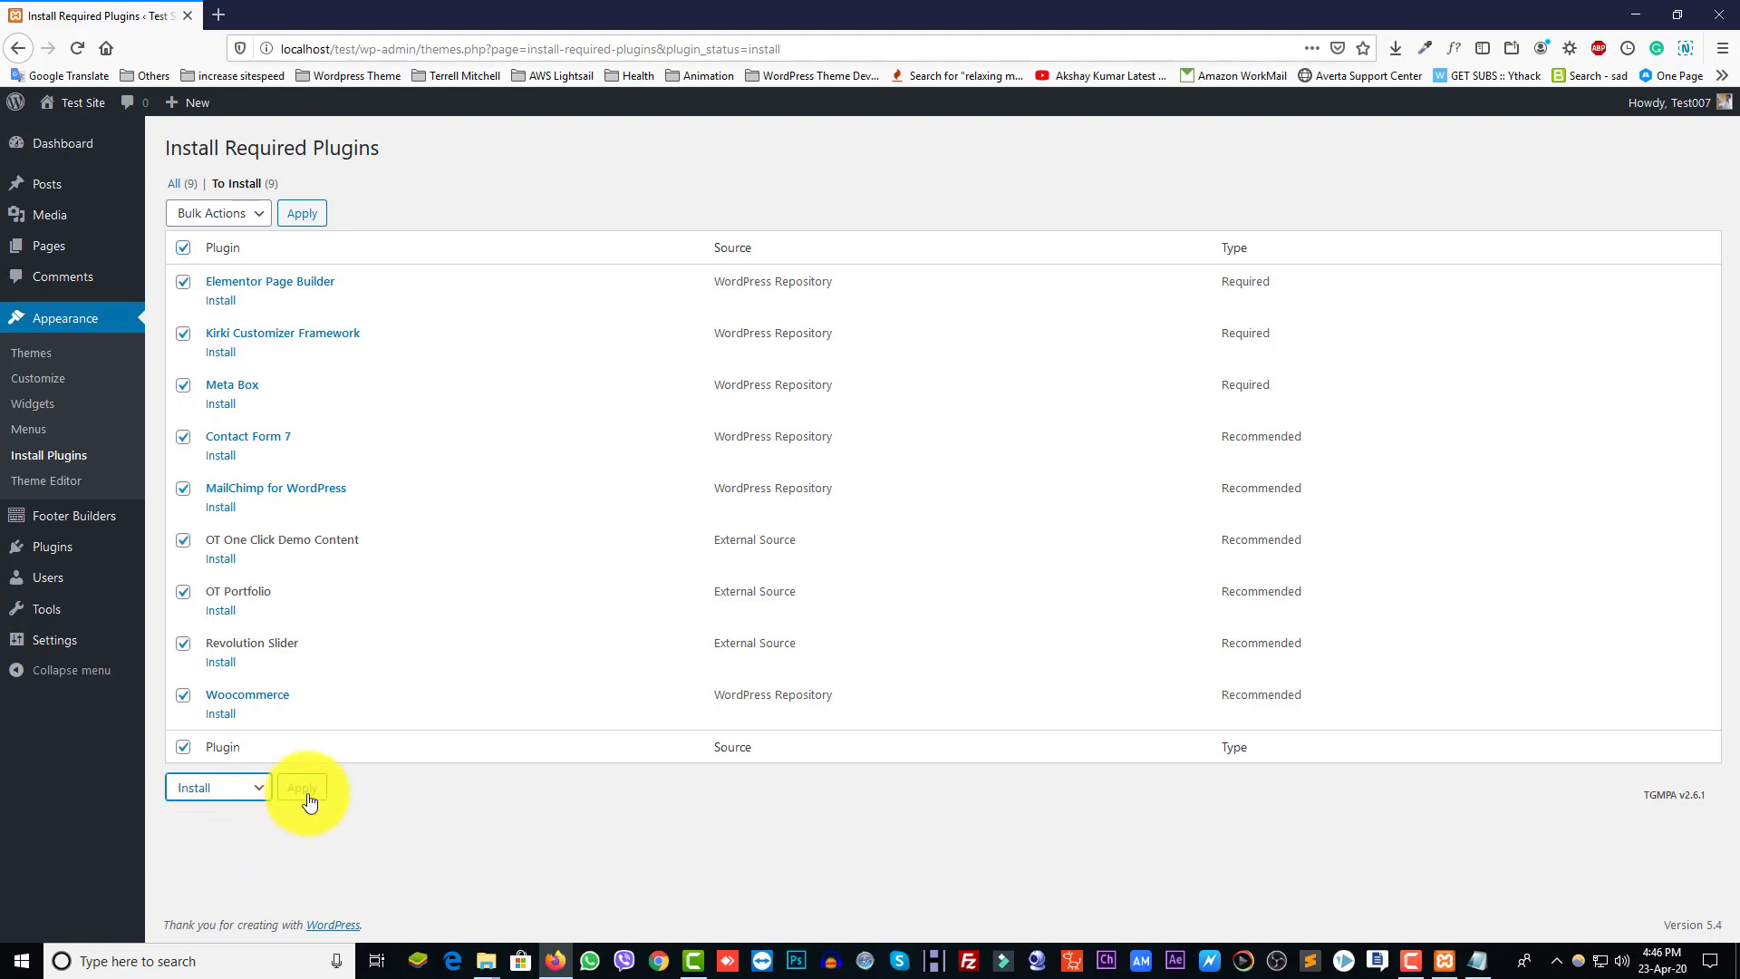
left_click(307, 798)
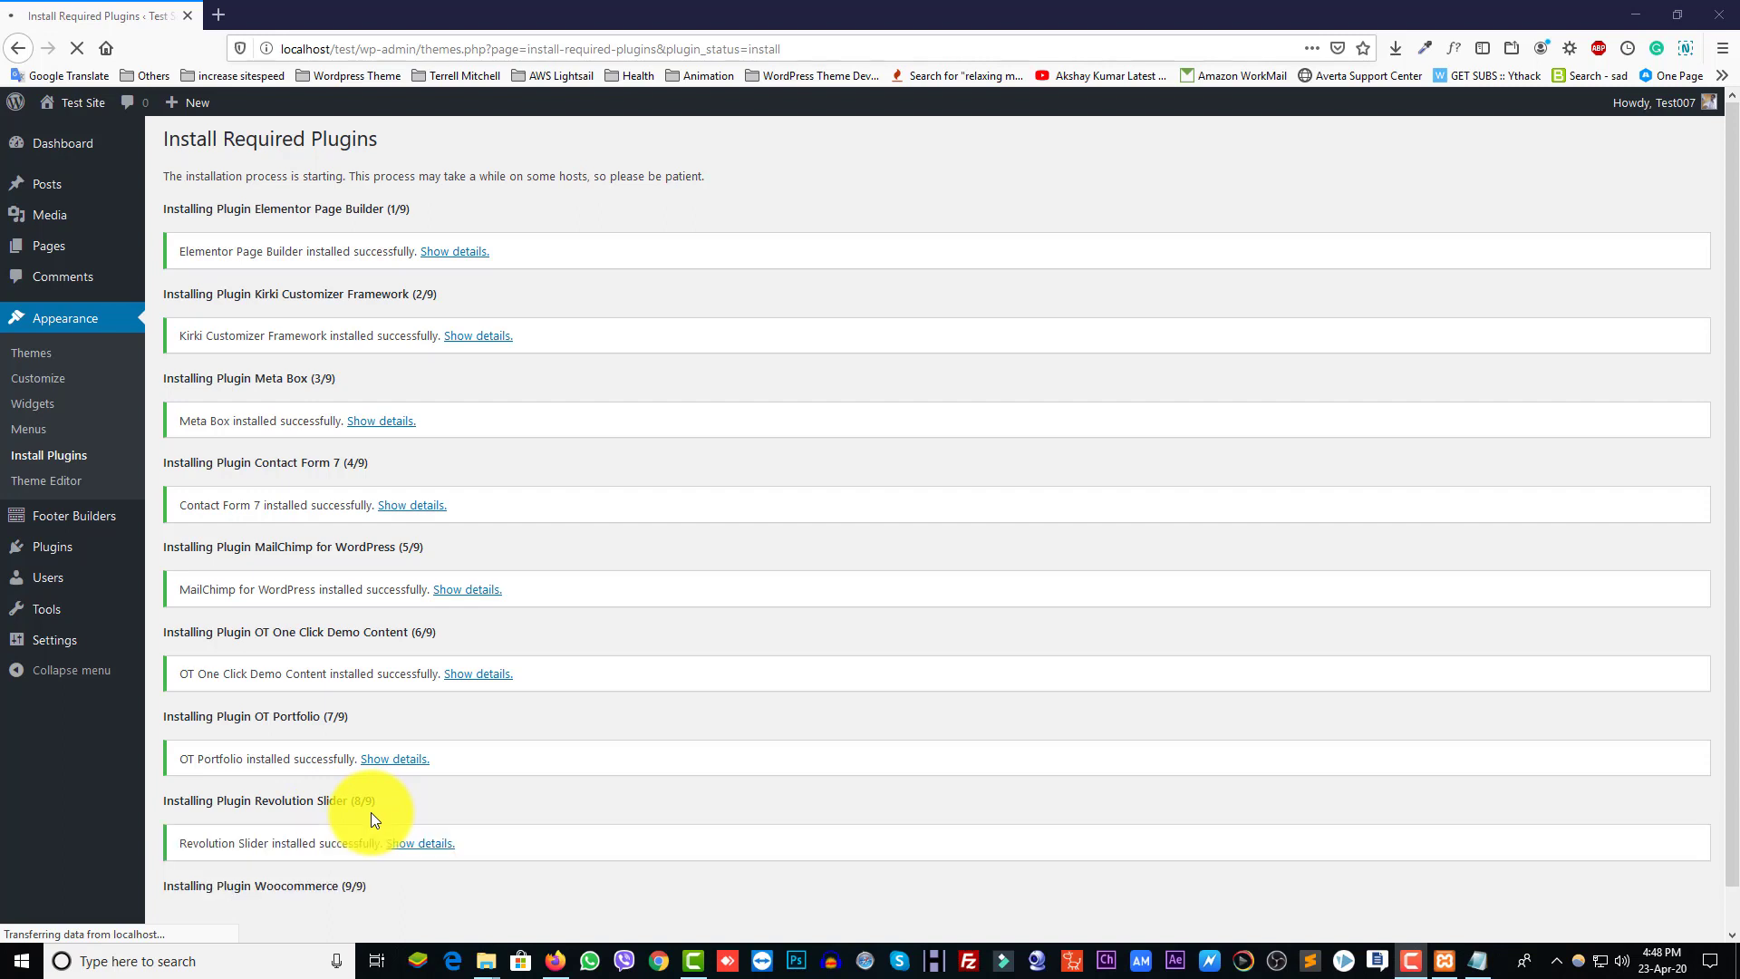
scroll(309, 842, "down", 1)
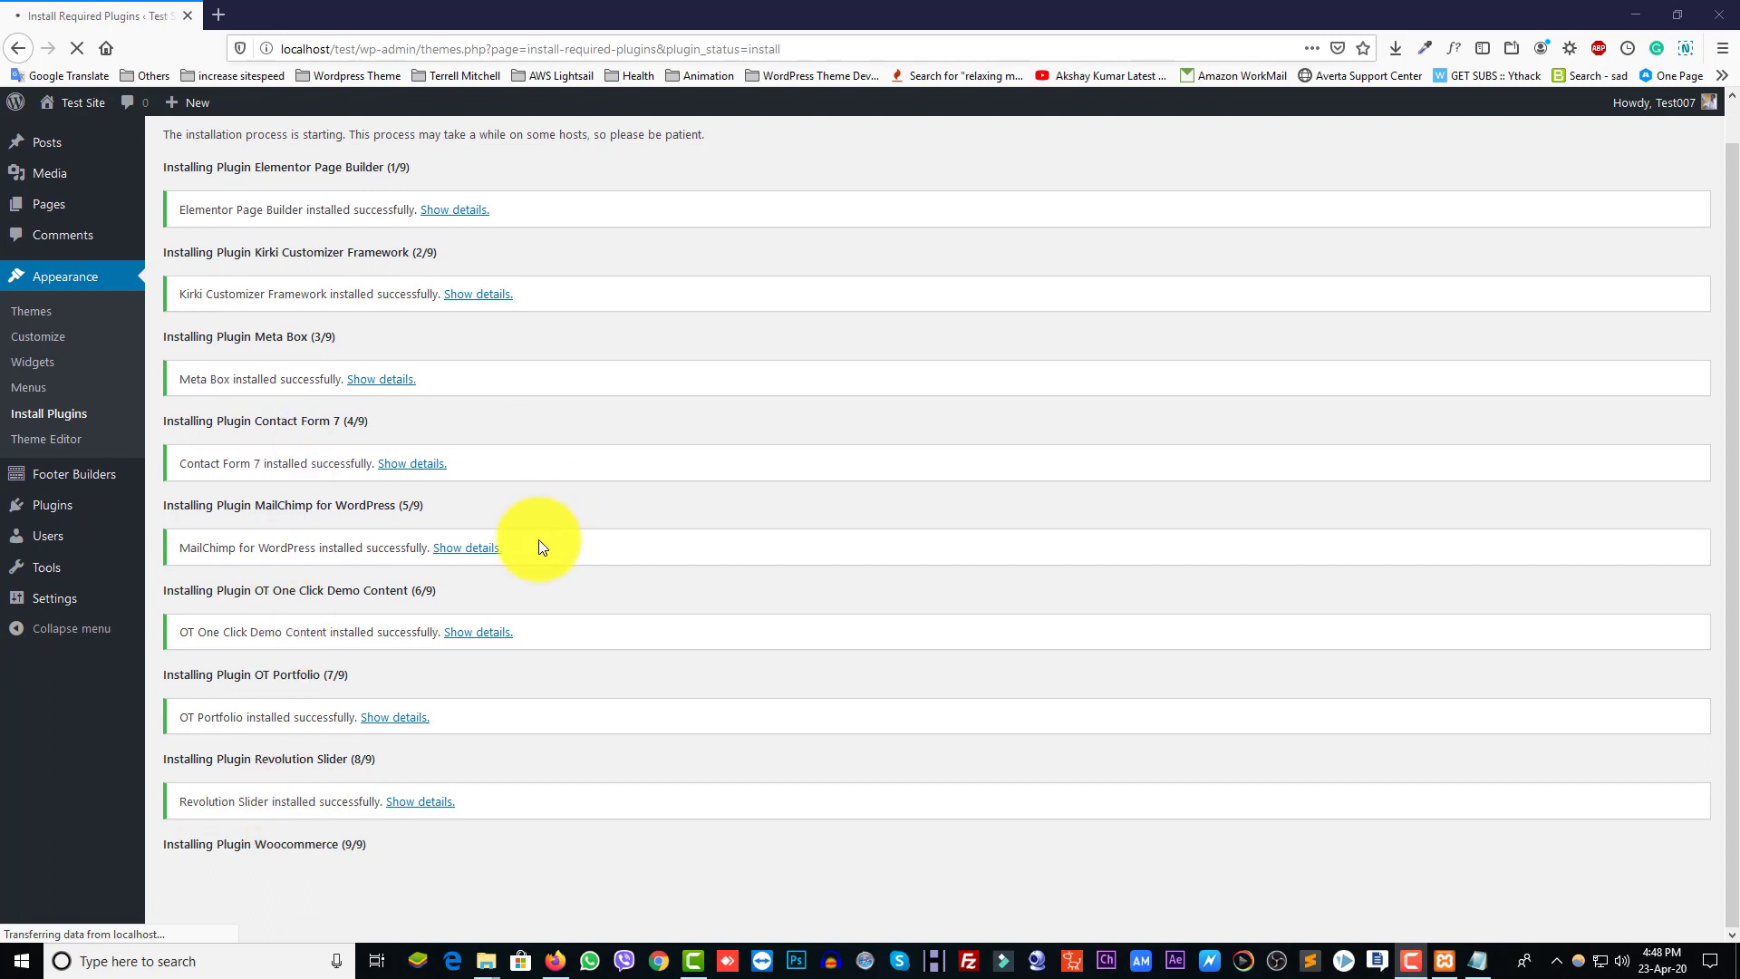
scroll(539, 544, "up", 1)
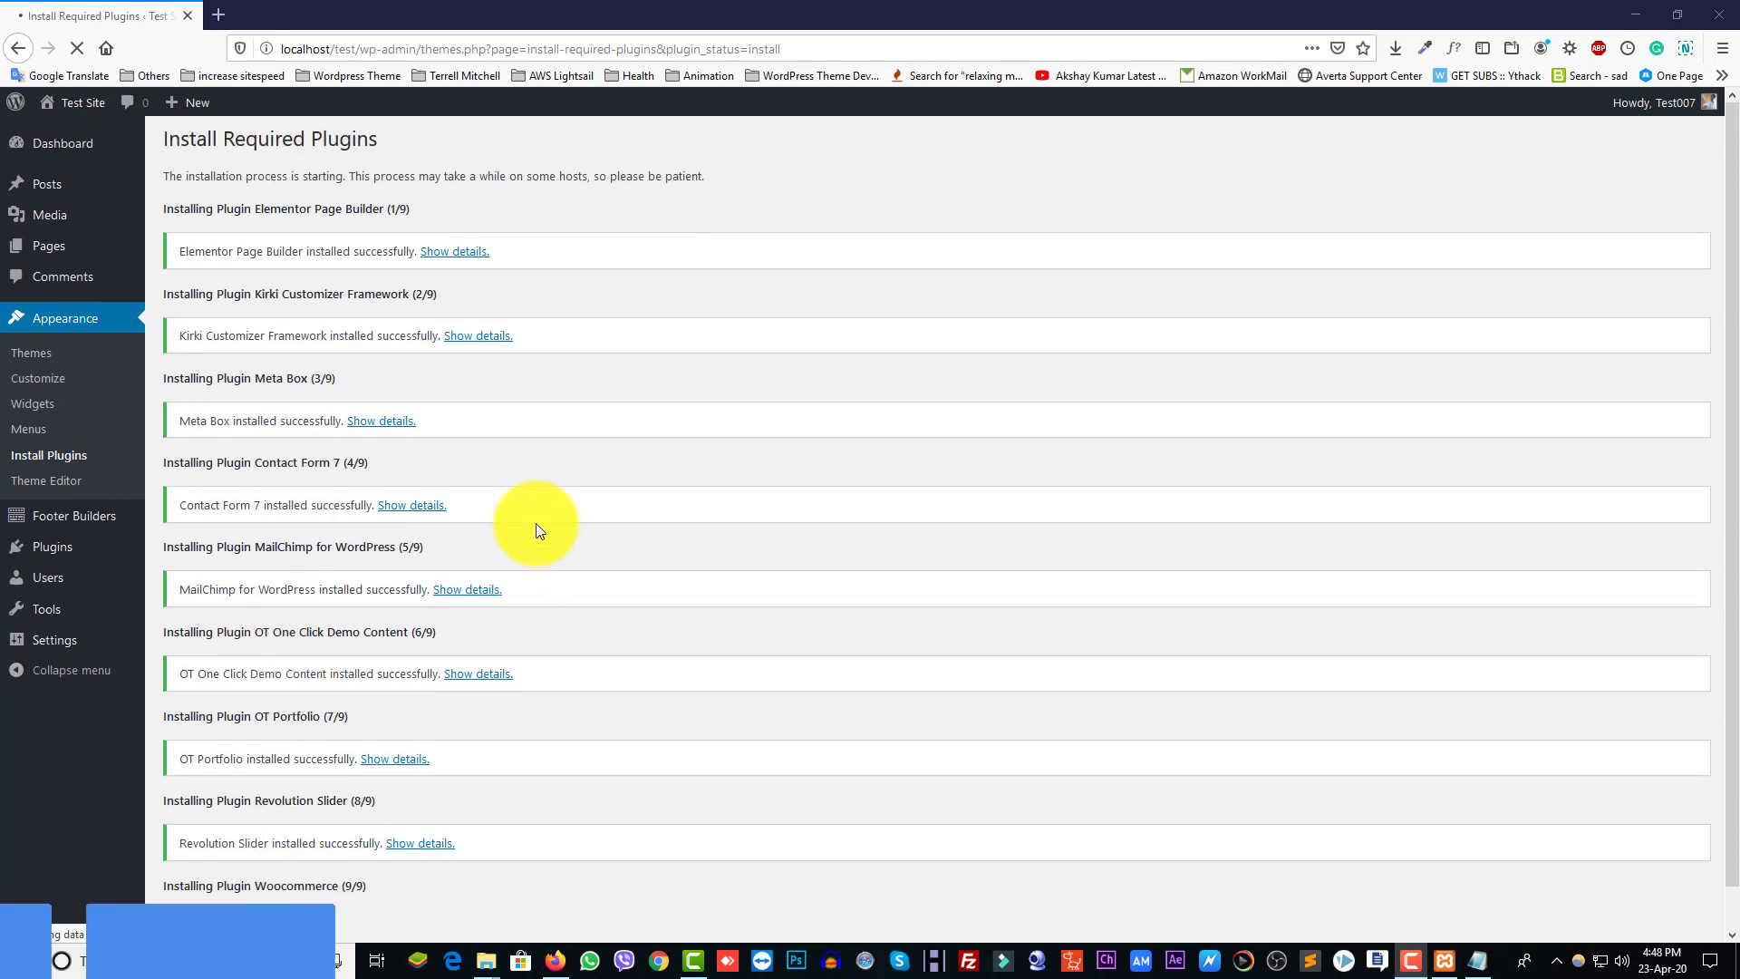
scroll(536, 524, "down", 1)
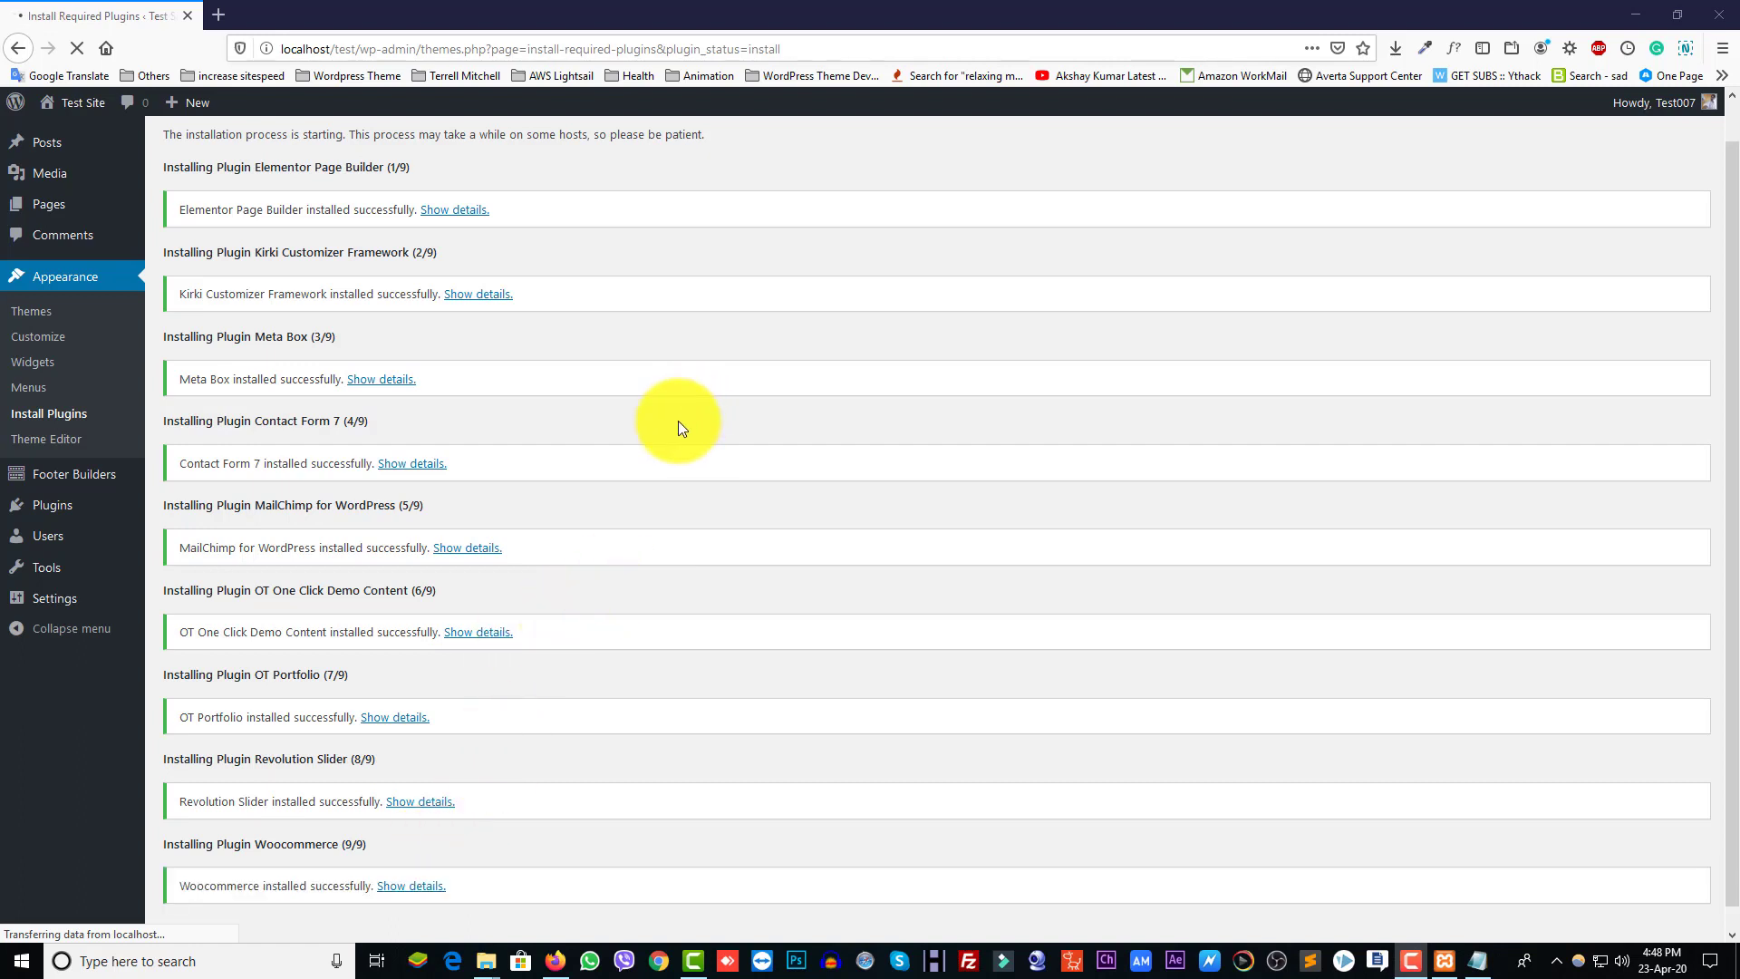
scroll(528, 673, "down", 1)
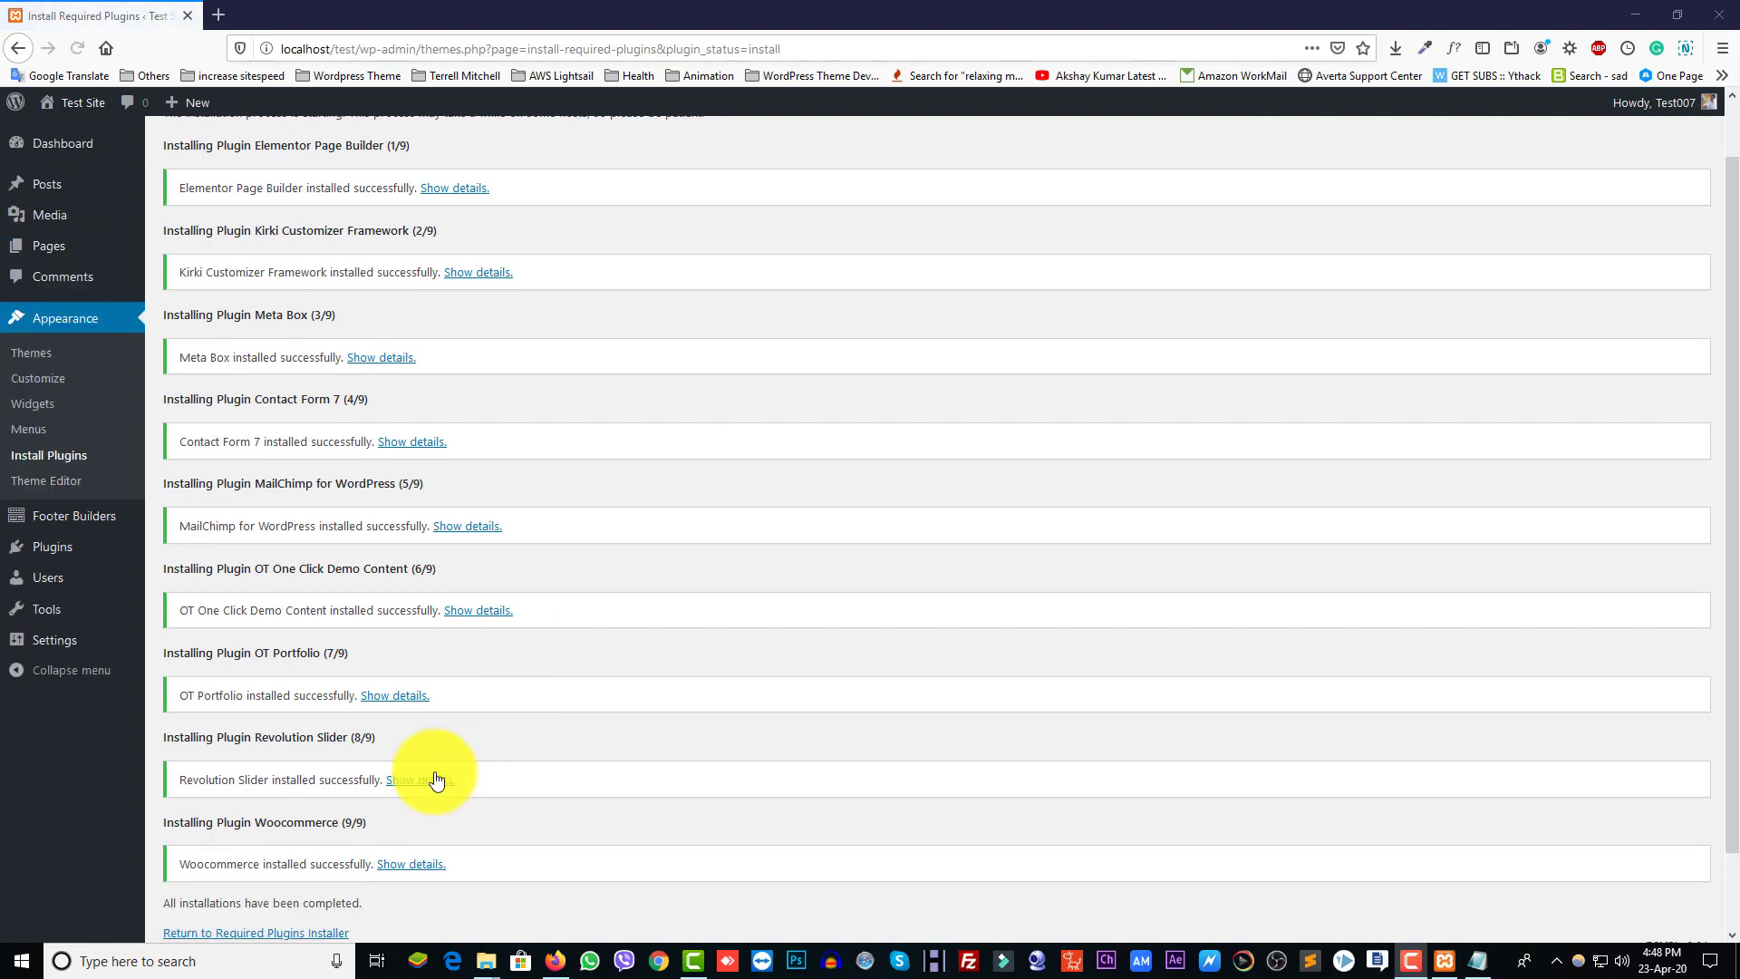
scroll(363, 802, "down", 1)
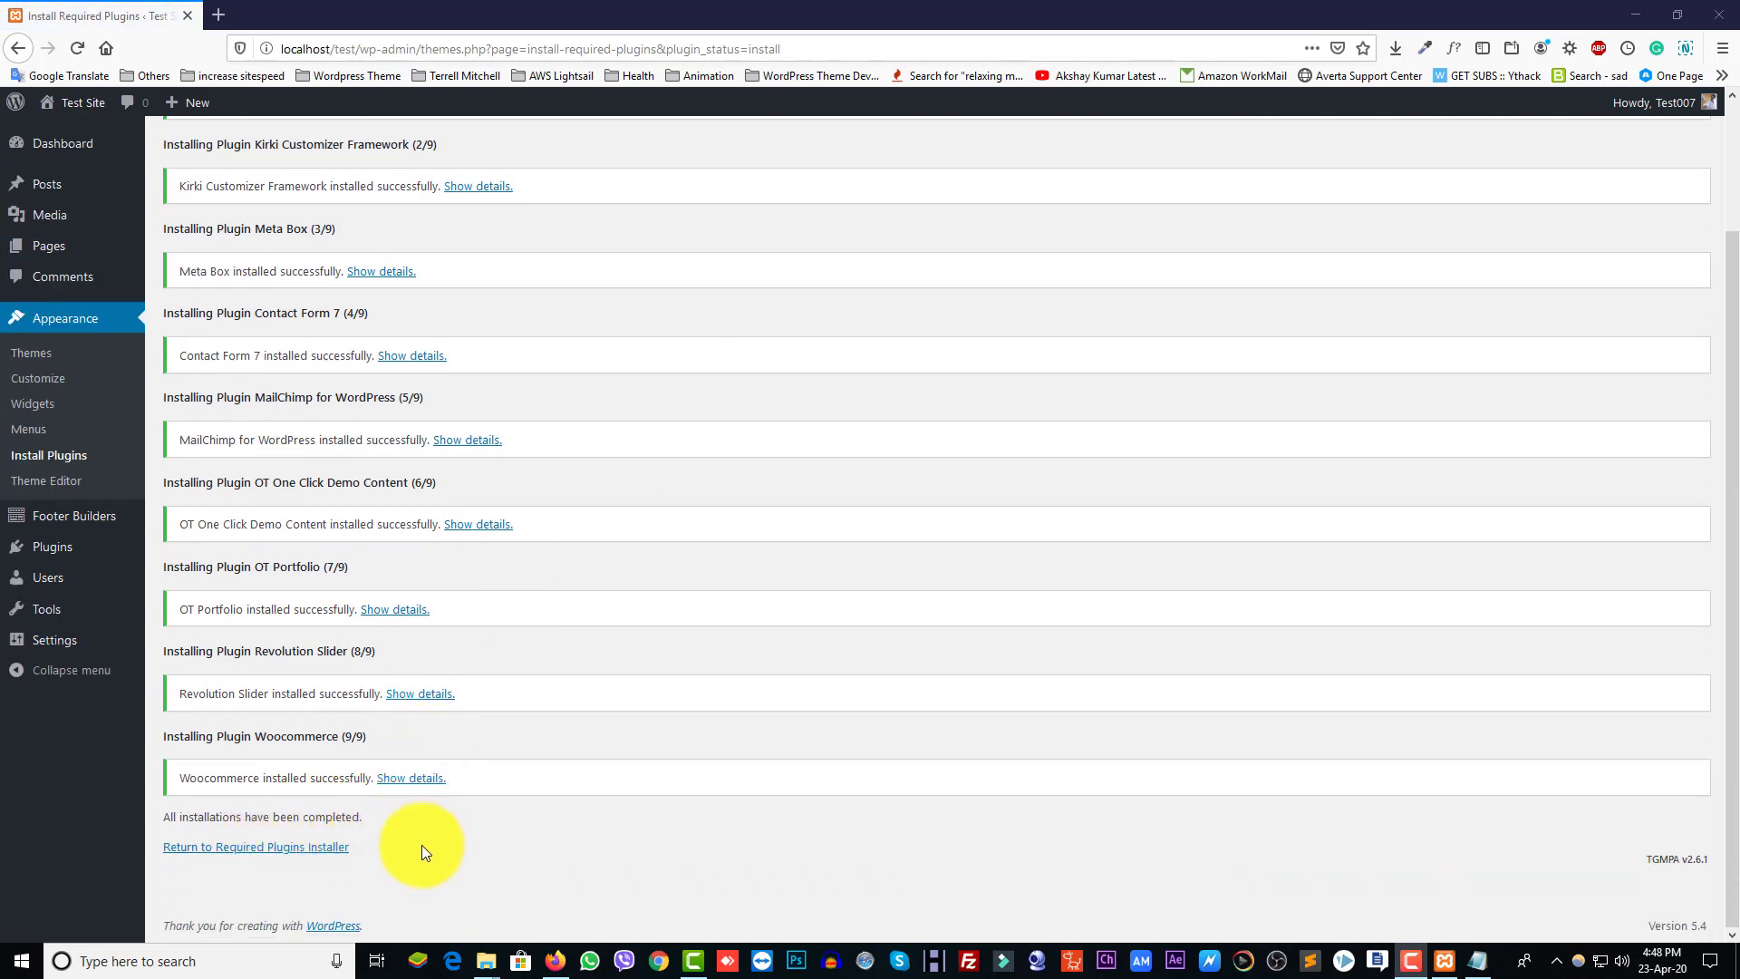
Return to the Required Plugins Installer and bulk-activate all nine installed plugins.
left_click(268, 850)
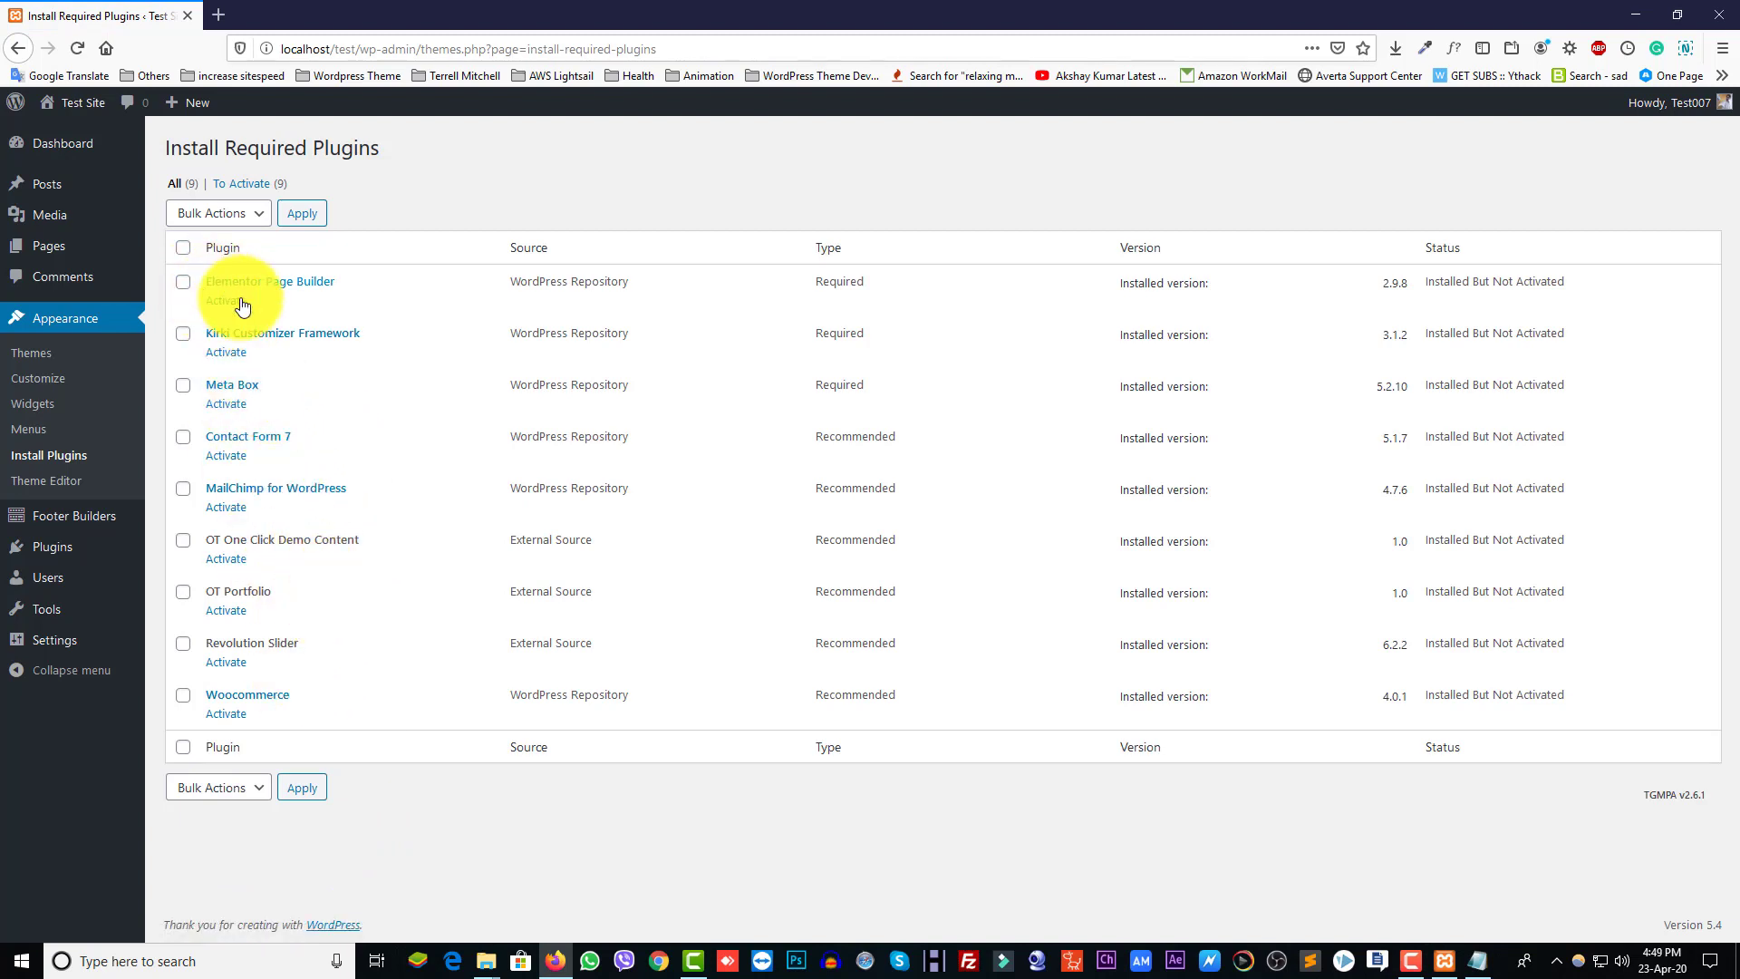
left_click(184, 250)
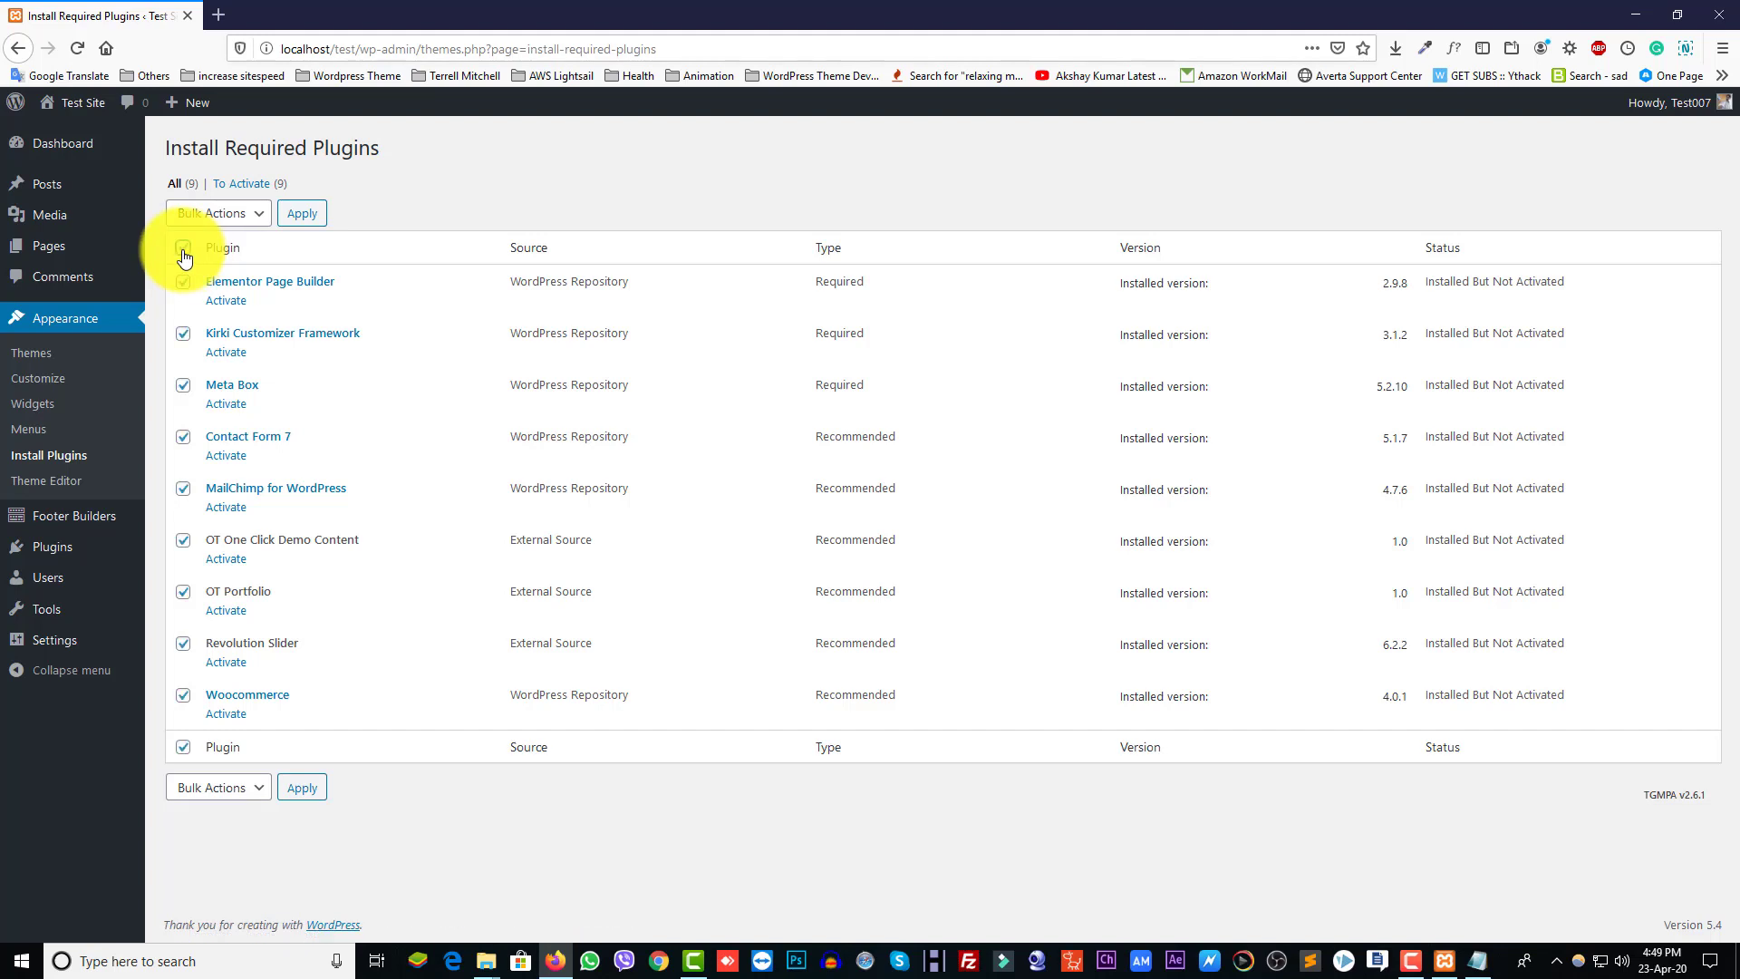
left_click(219, 803)
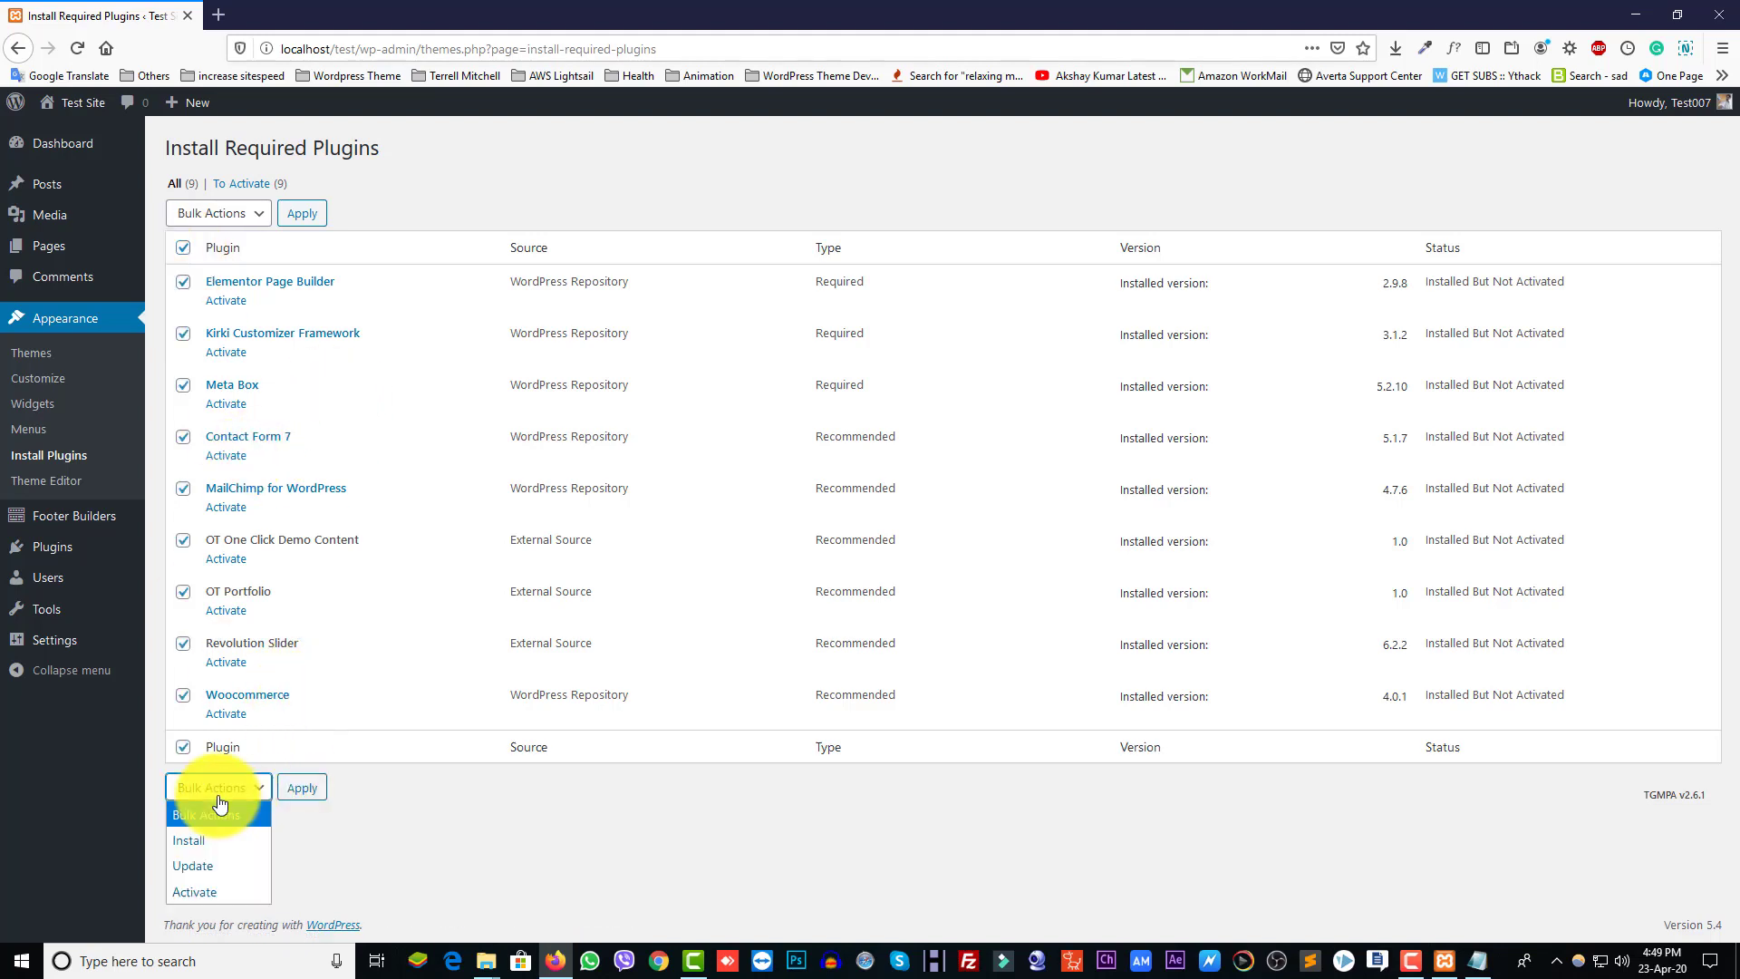
left_click(214, 892)
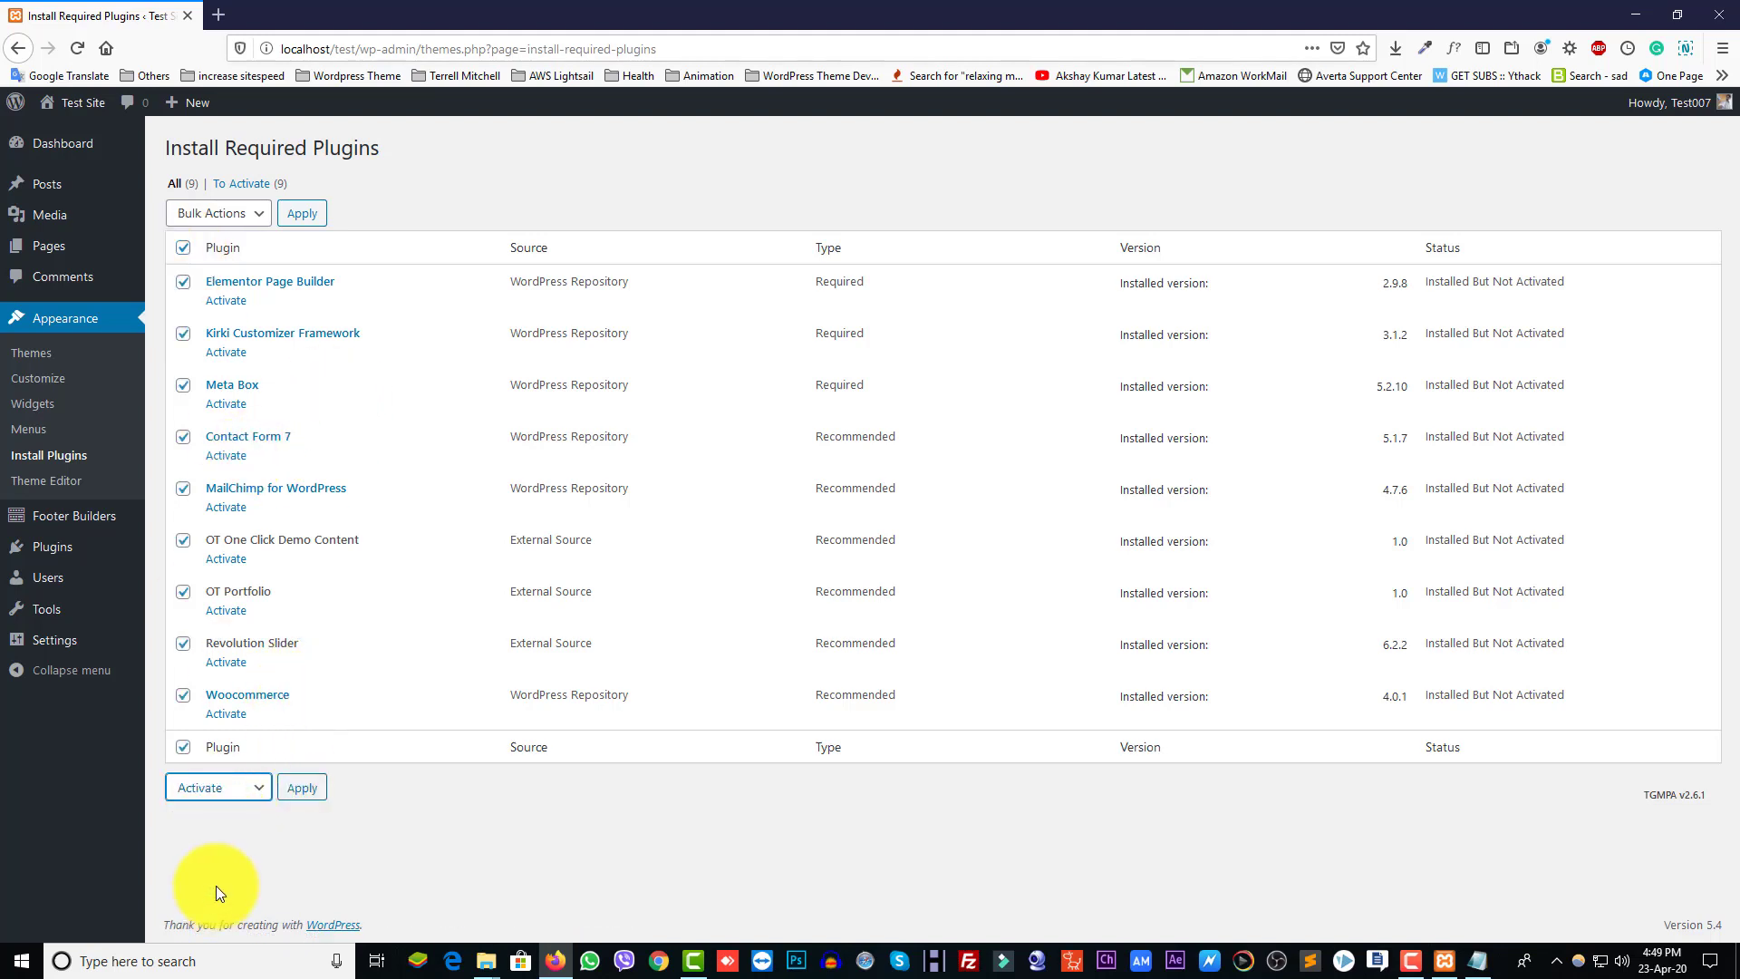
left_click(298, 789)
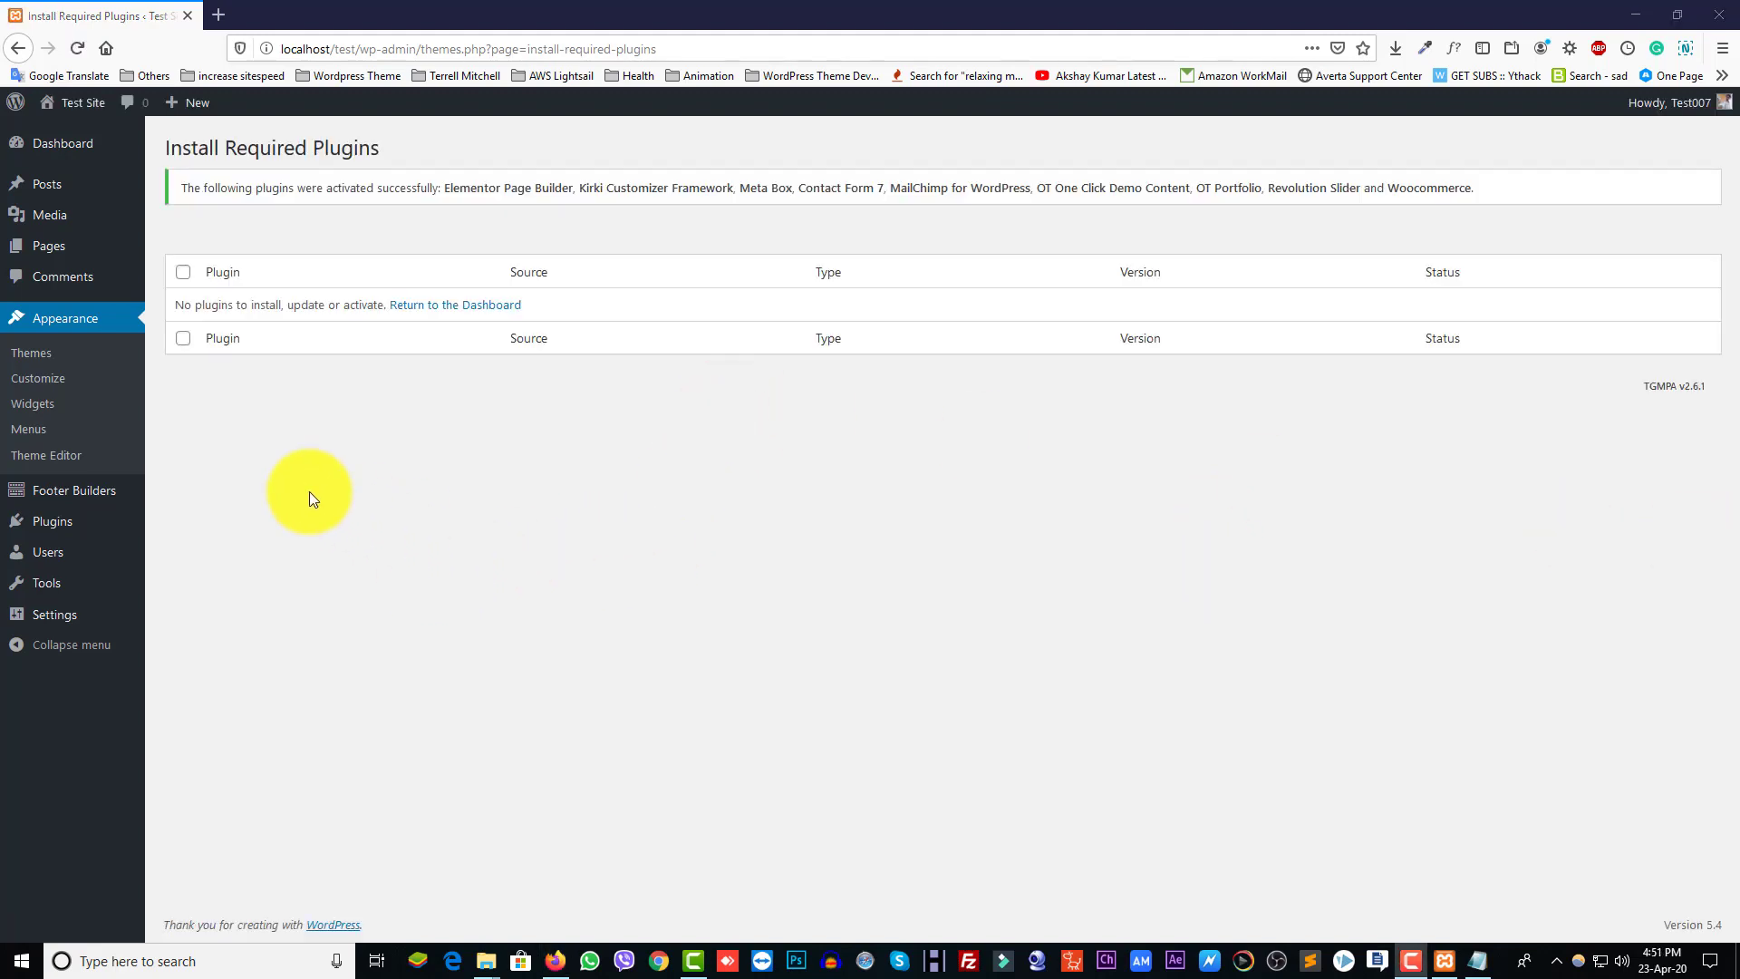
Open the installed plugins list, skip the WooCommerce setup wizard, and review the listed plugins.
left_click(70, 525)
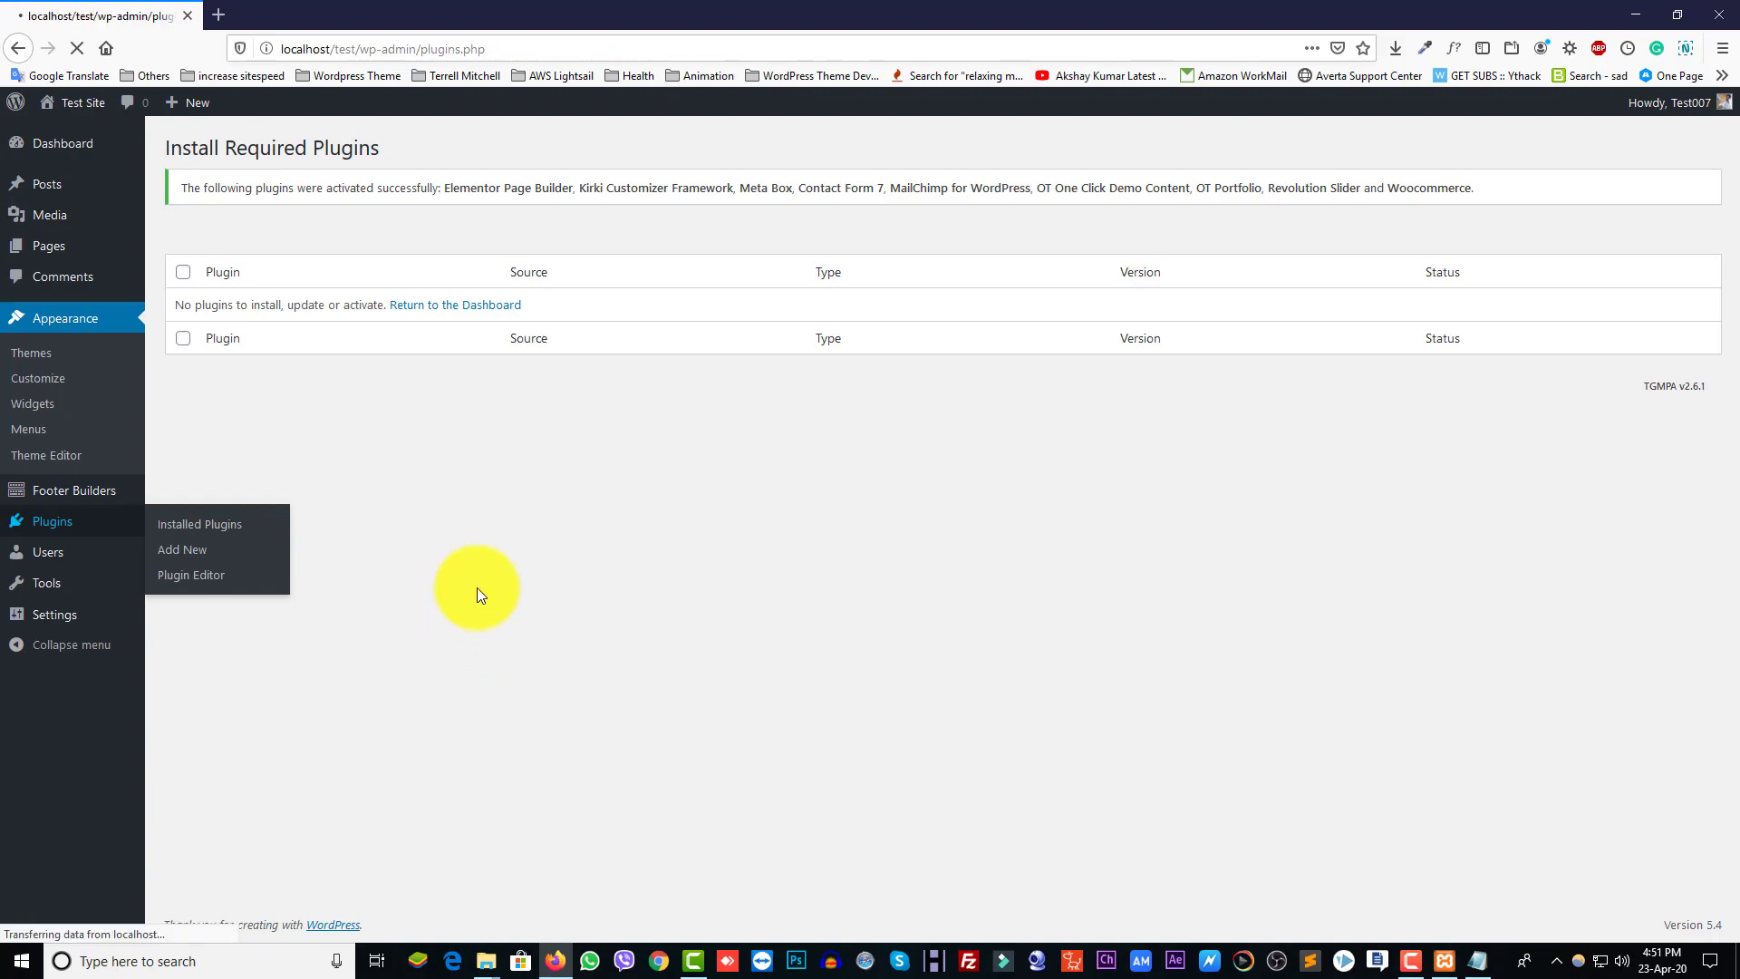
scroll(350, 548, "down", 5)
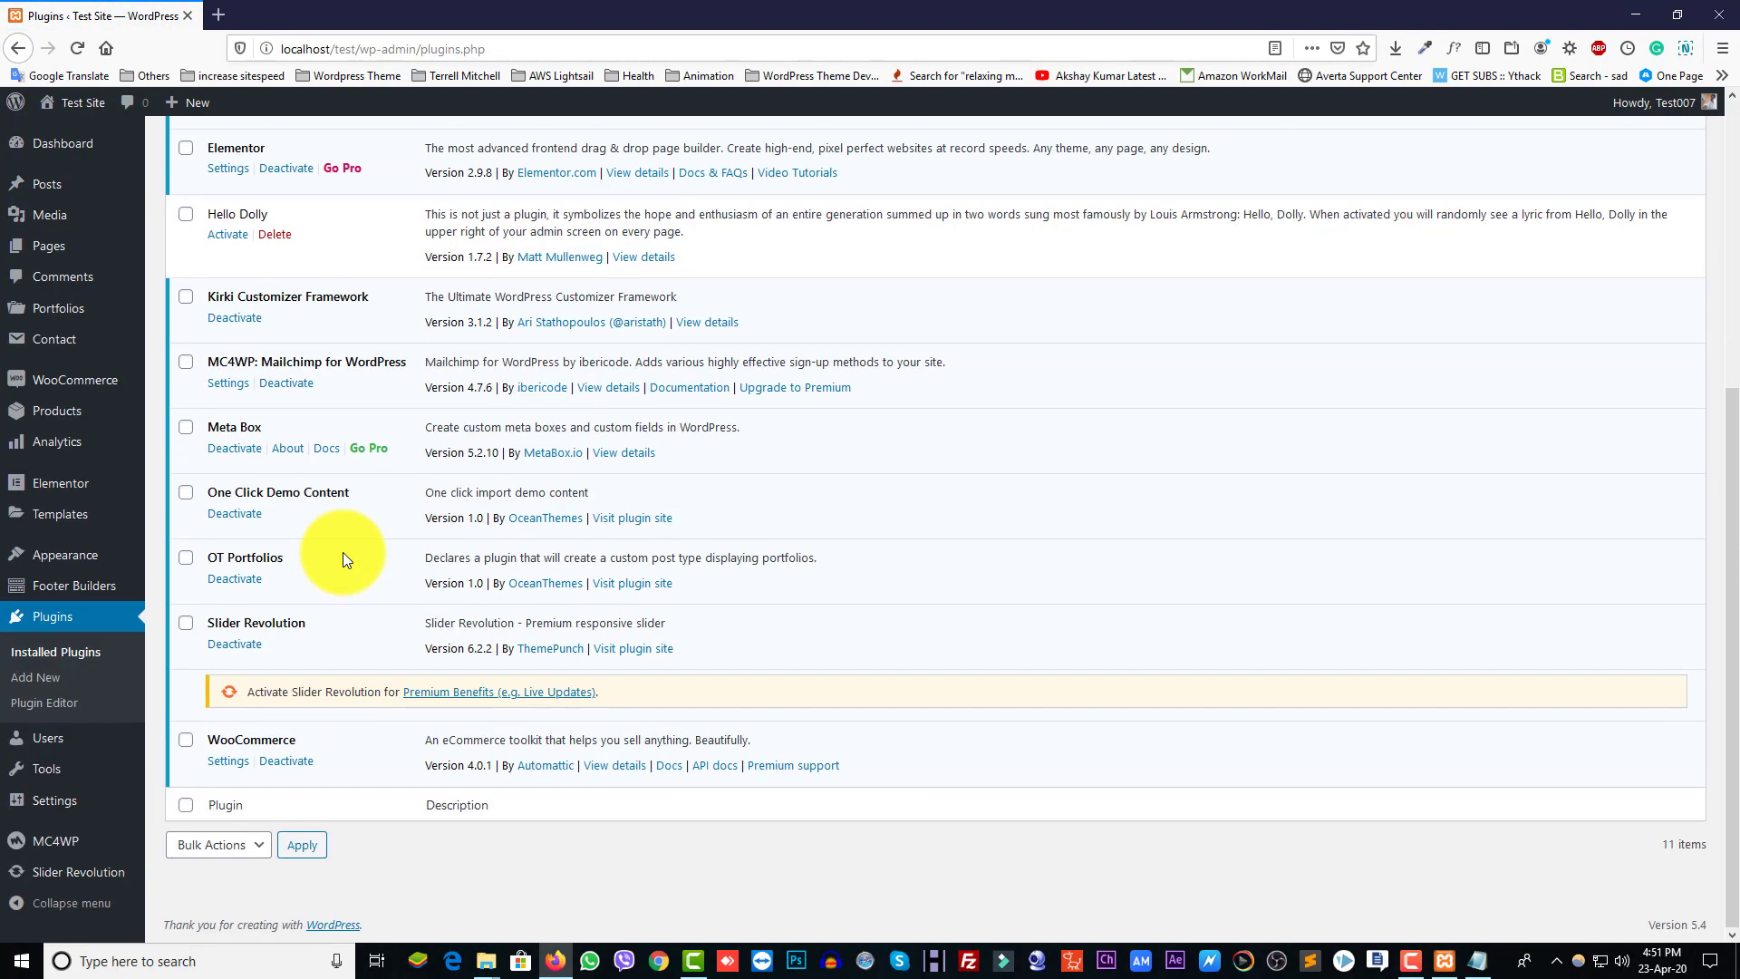
scroll(344, 562, "up", 5)
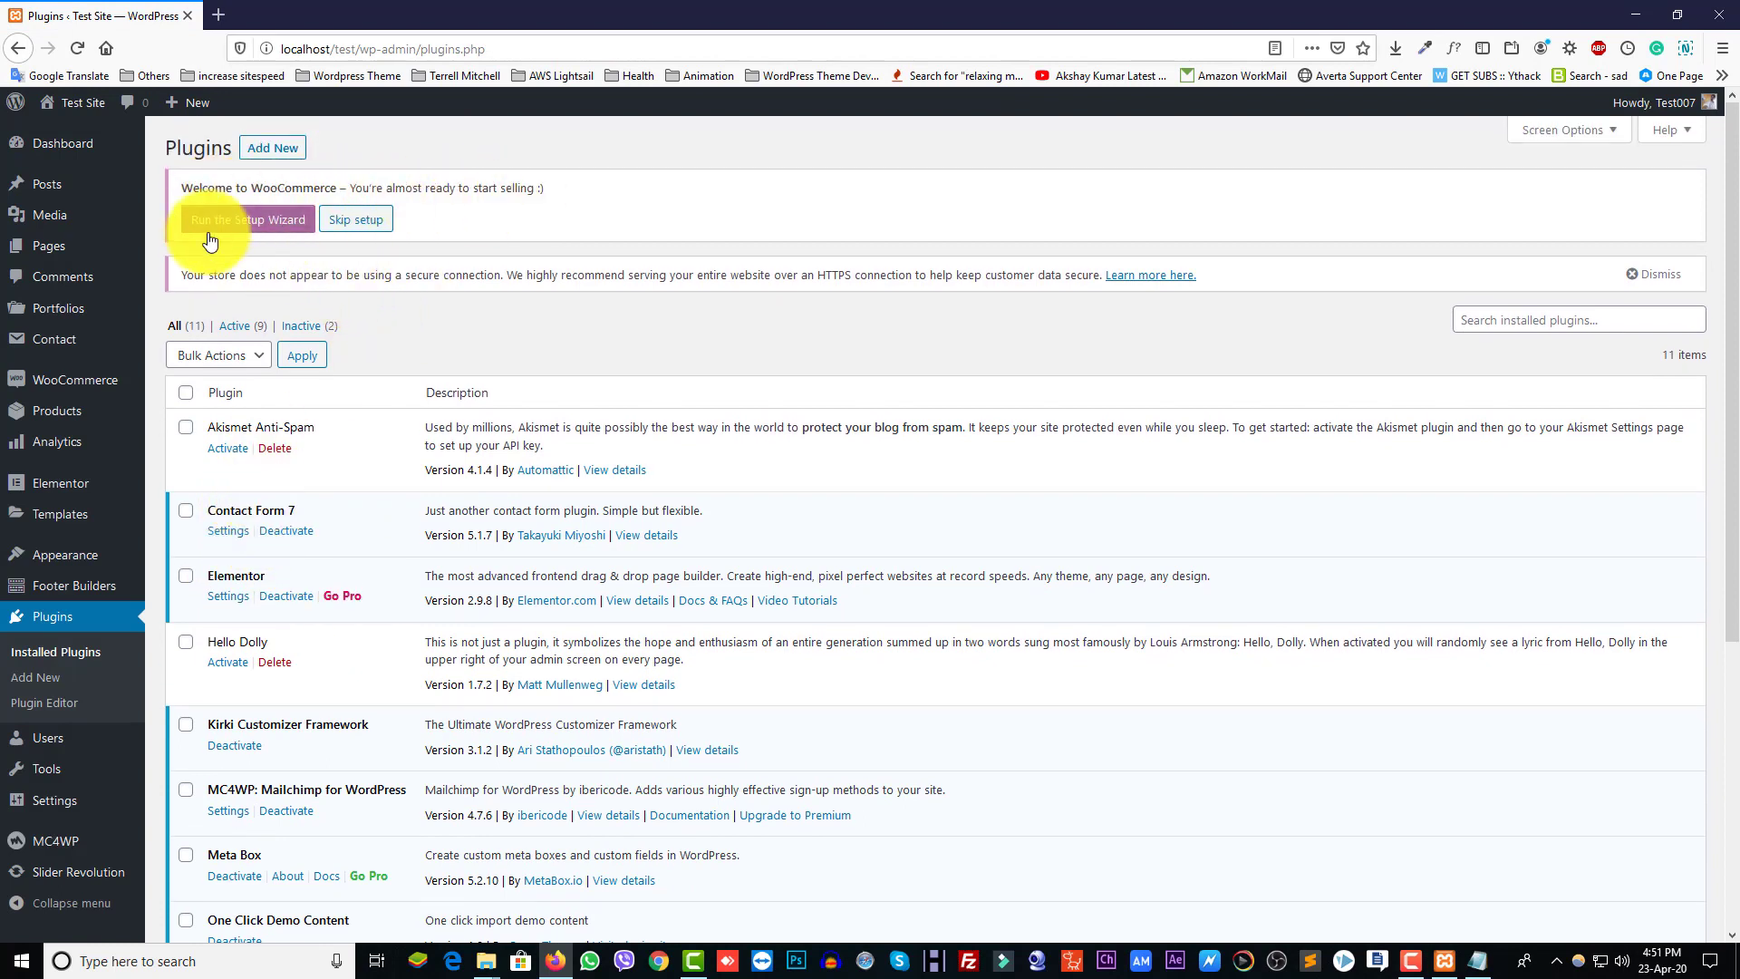
left_click(358, 227)
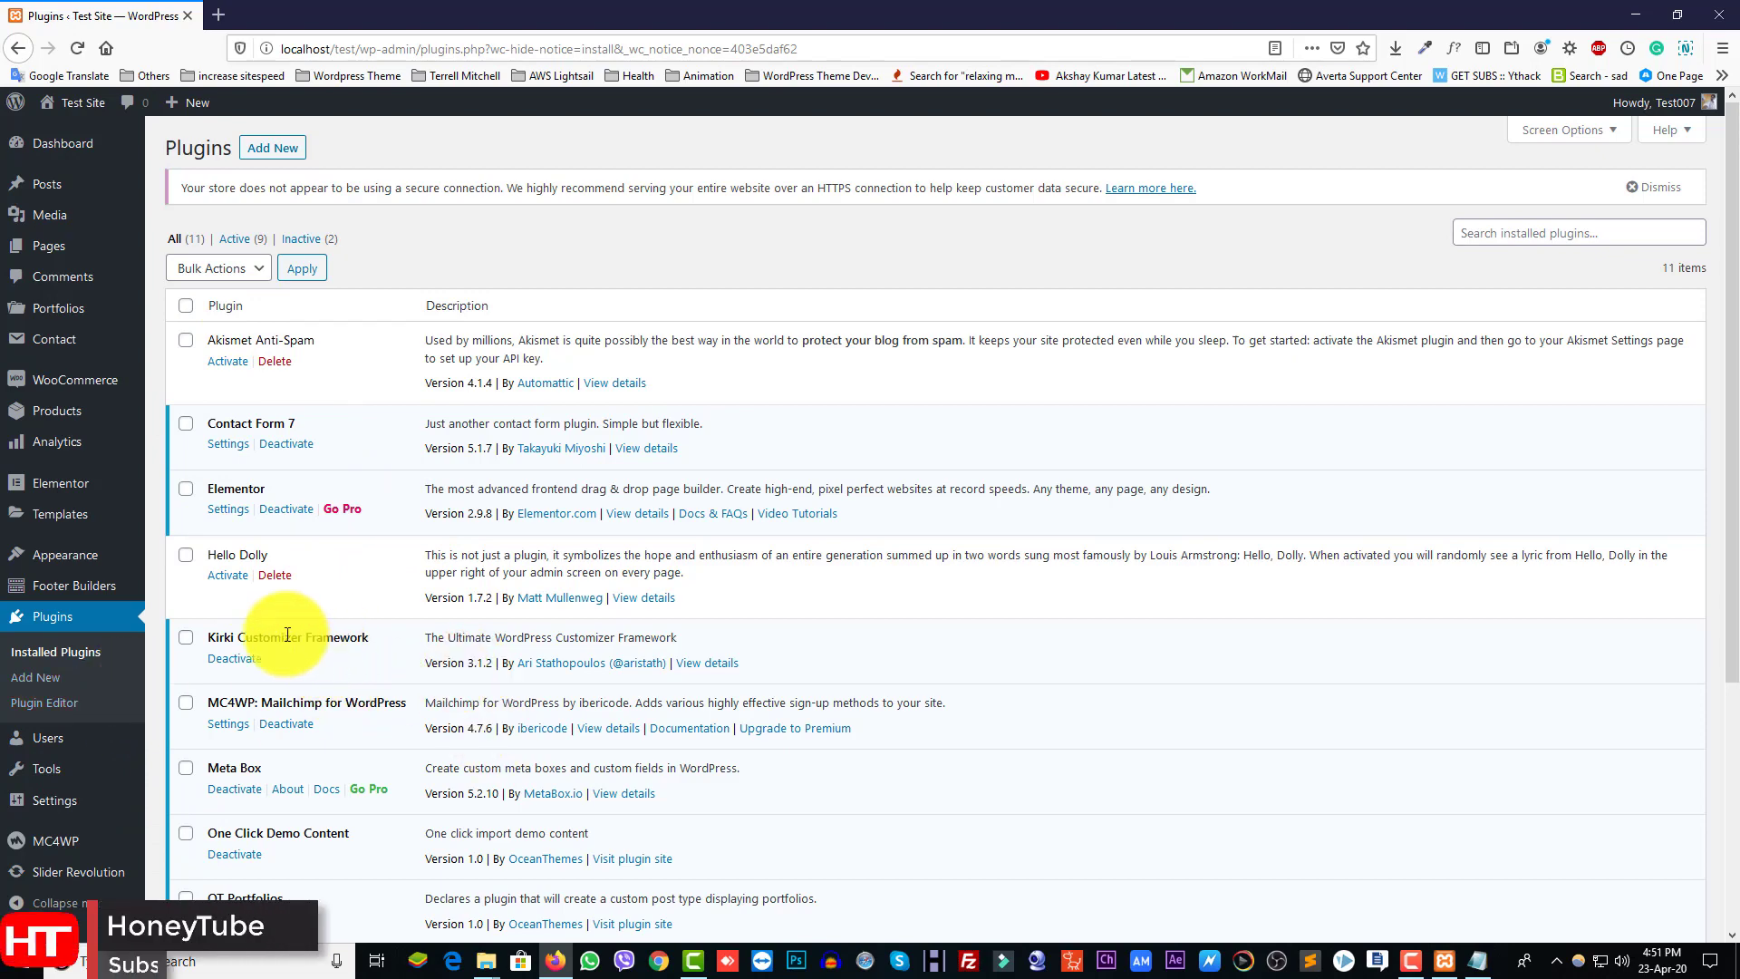
scroll(91, 675, "down", 3)
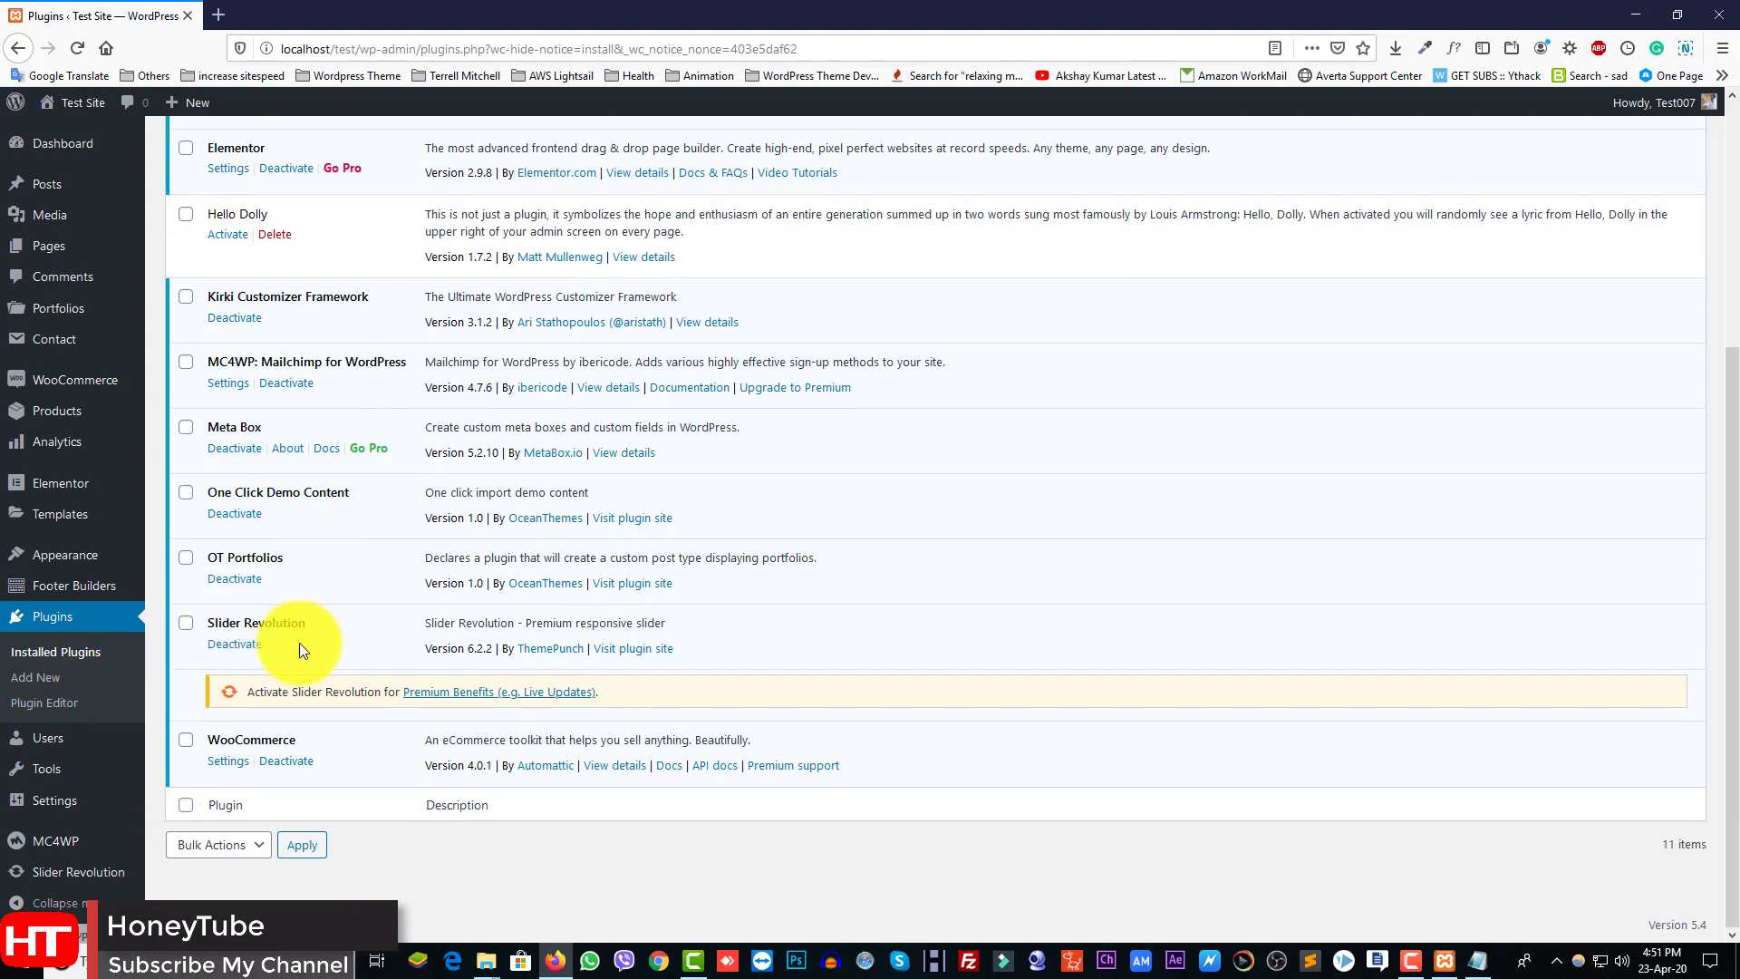
scroll(301, 644, "up", 3)
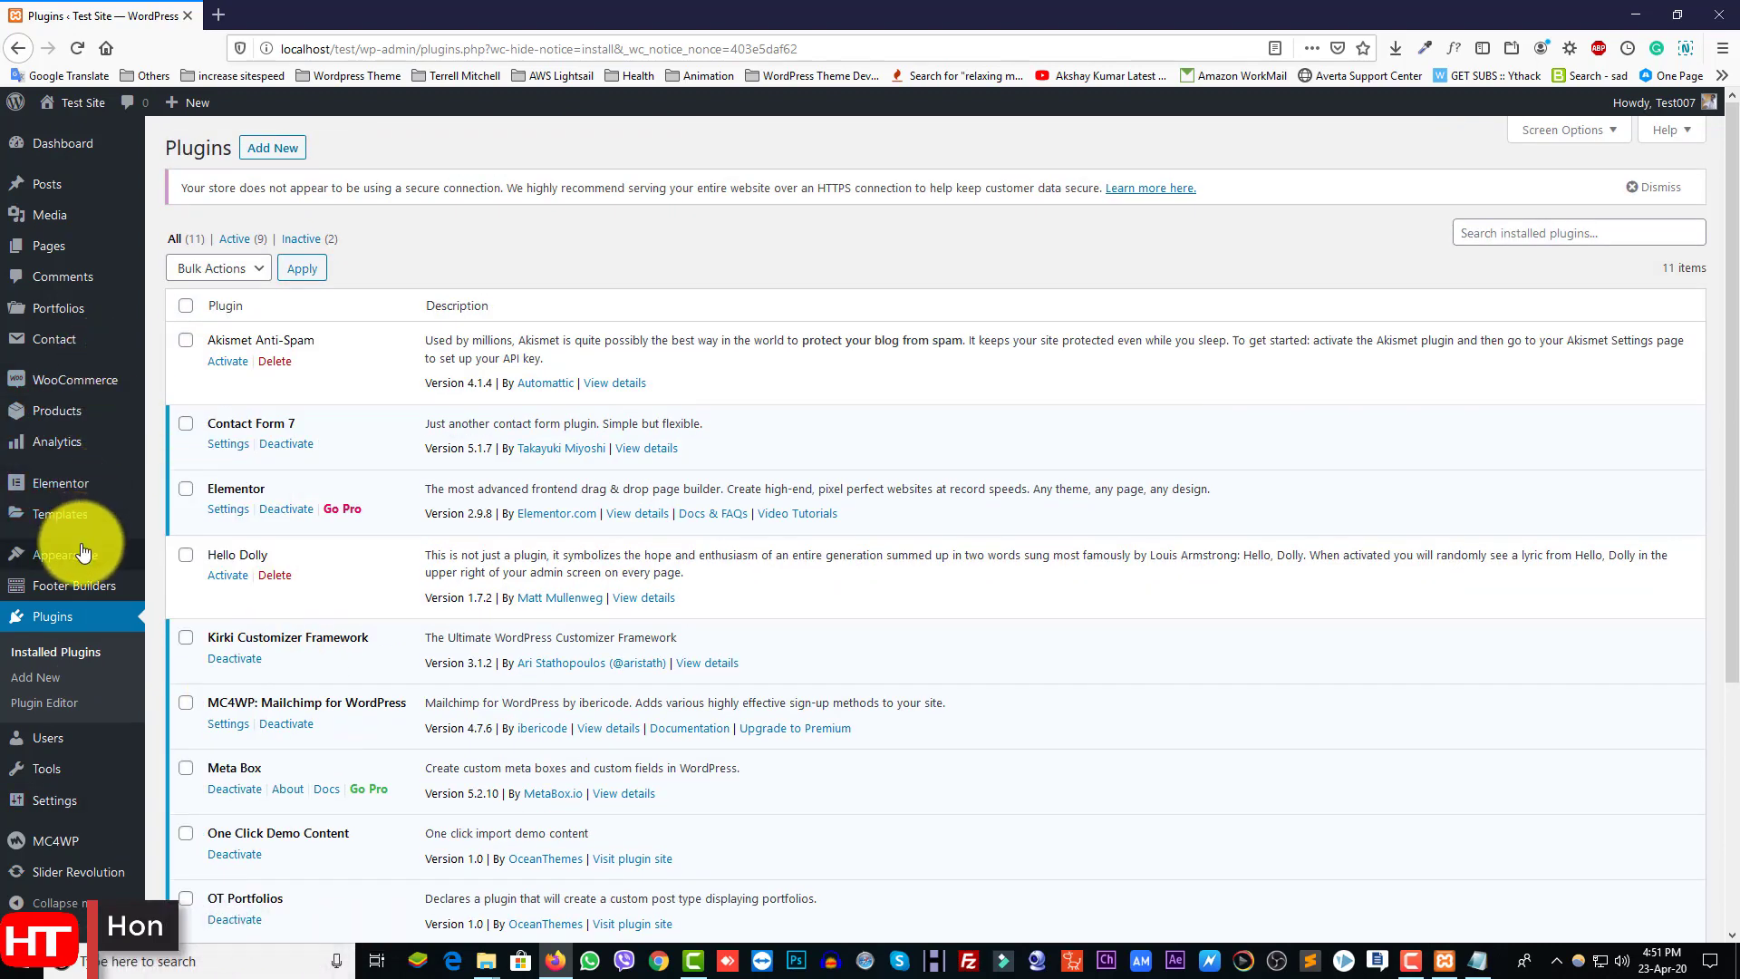
Open the test site's front end in a new tab and check how the home page looks.
mouse_move(82, 555)
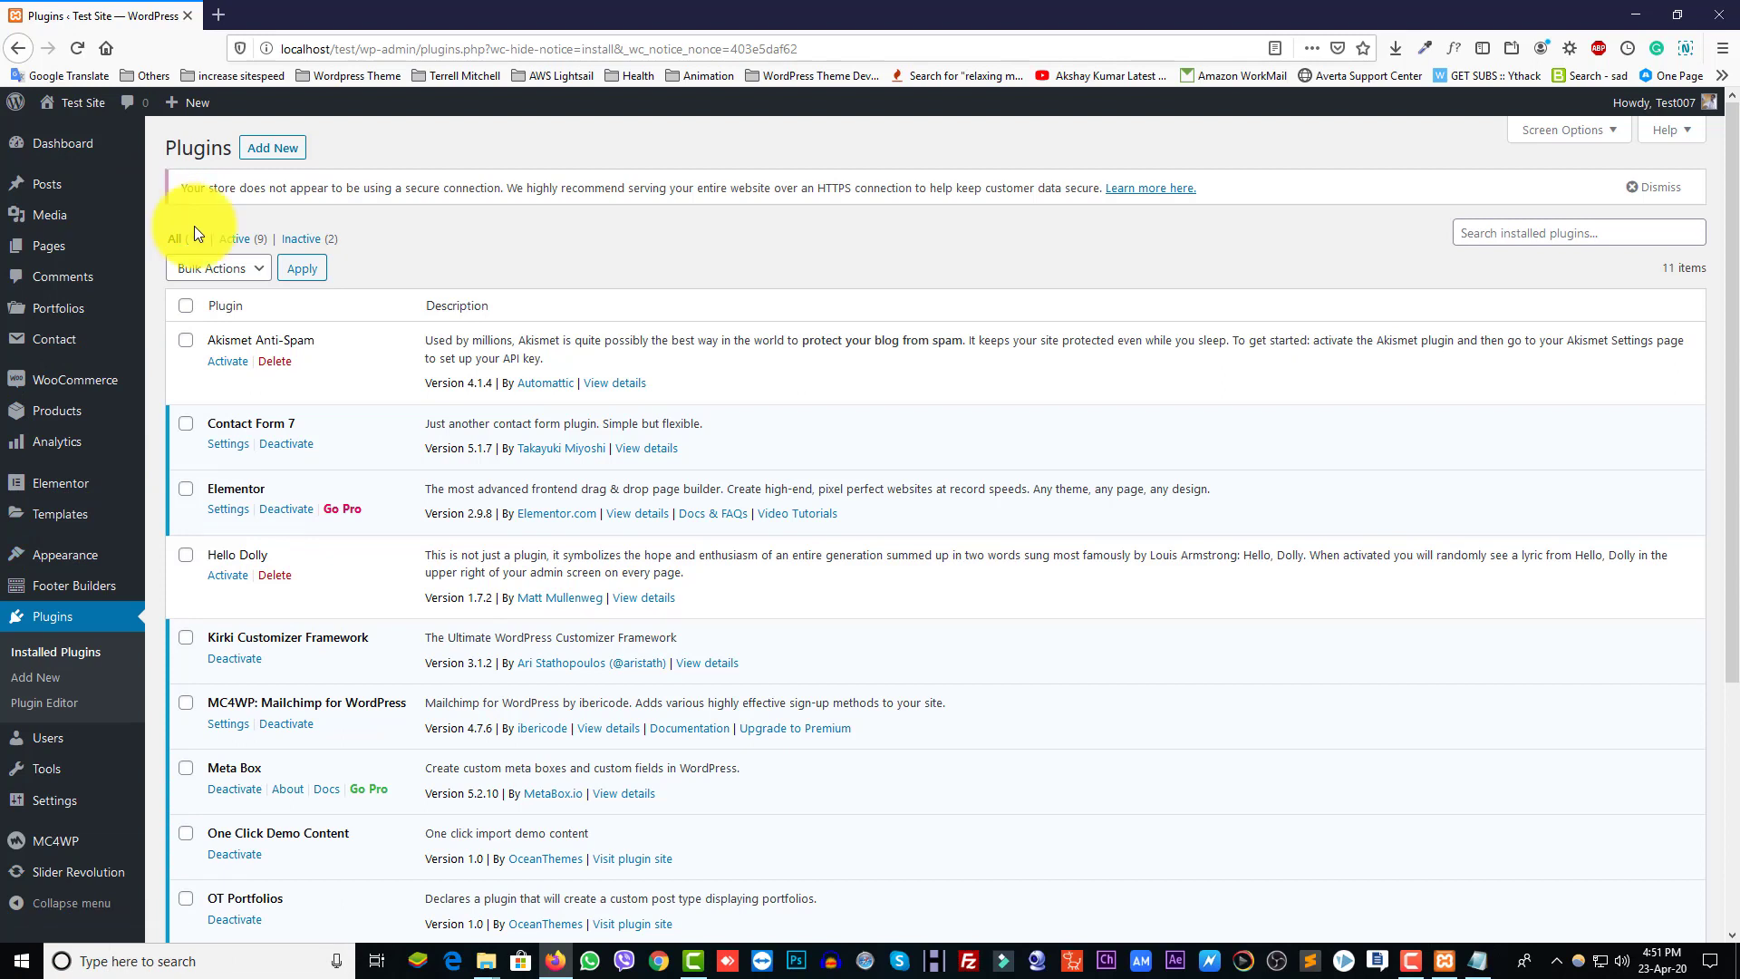
mouse_move(74, 102)
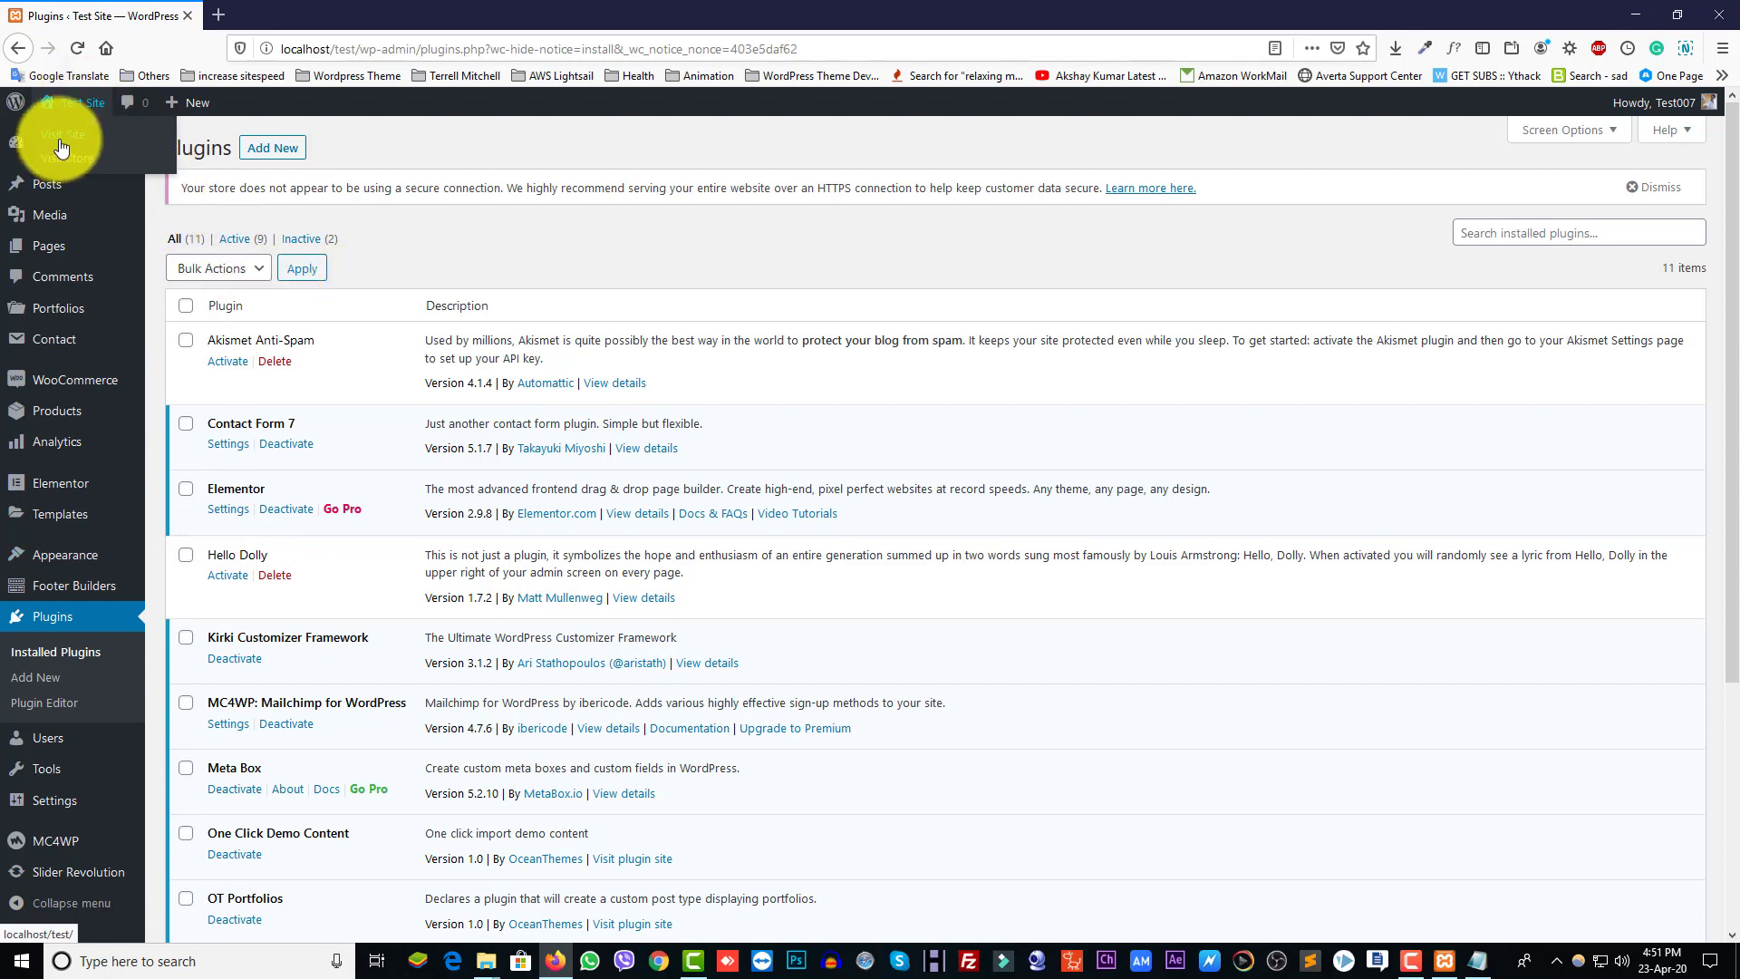
right_click(80, 136)
left_click(83, 145)
left_click(290, 17)
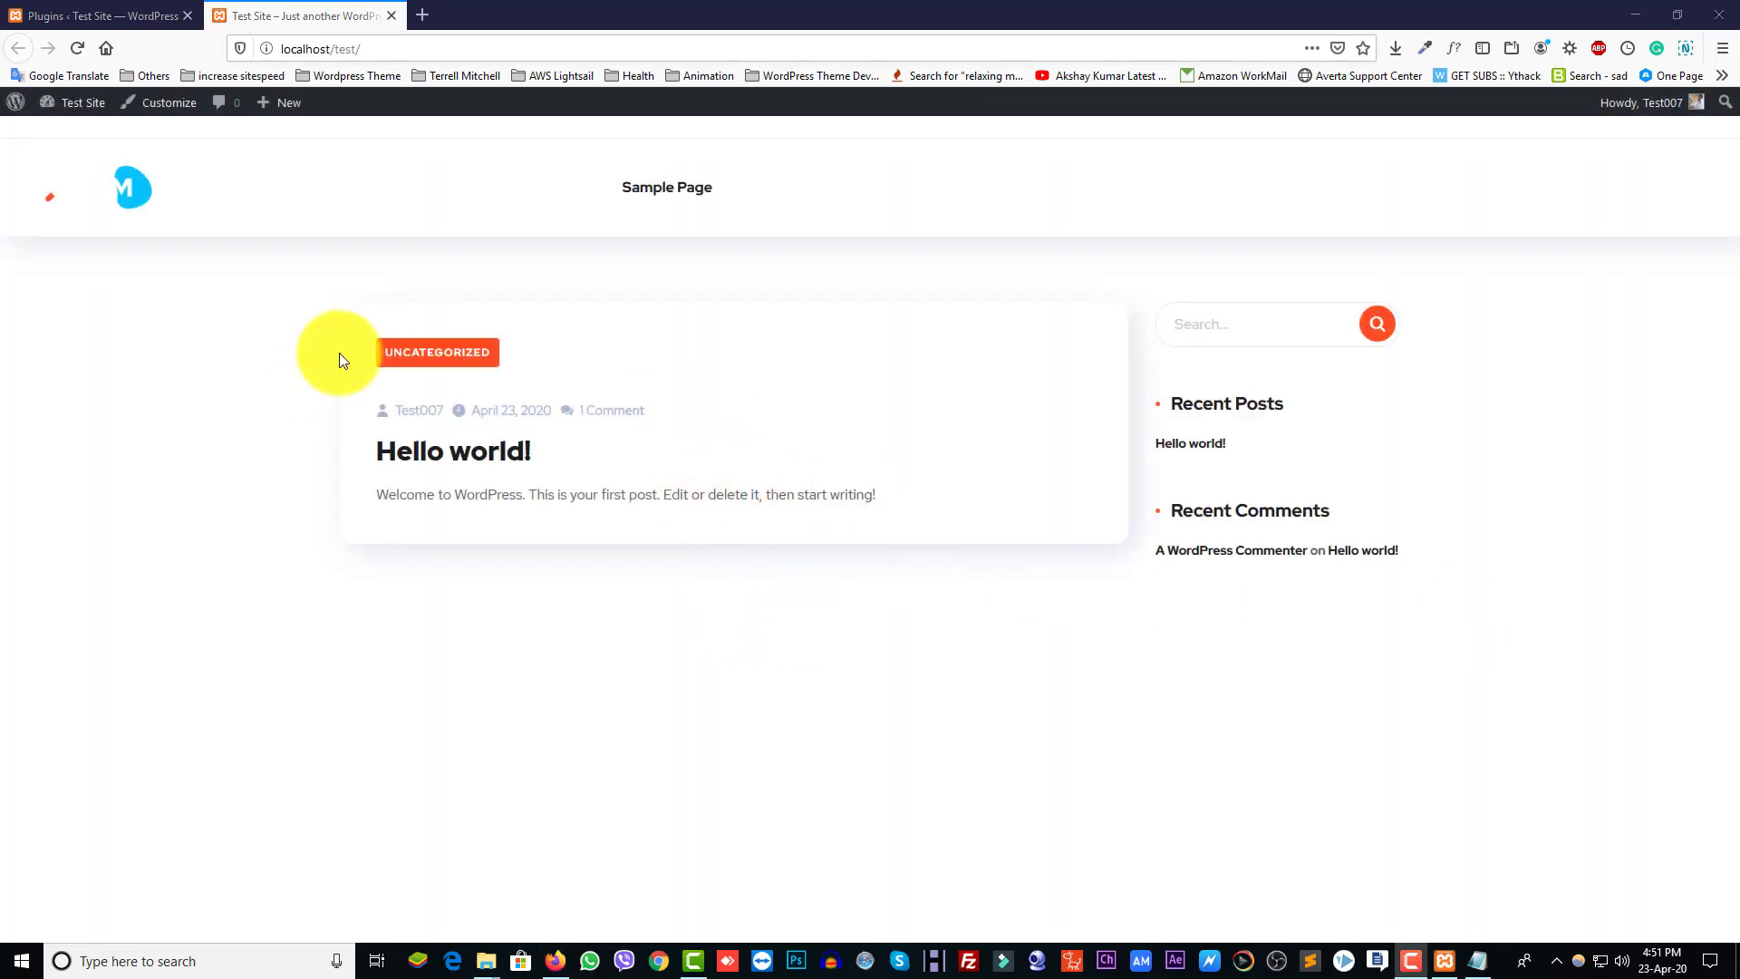
Switch back to the WordPress admin tab and open the theme's Import Demo Data page.
left_click(118, 15)
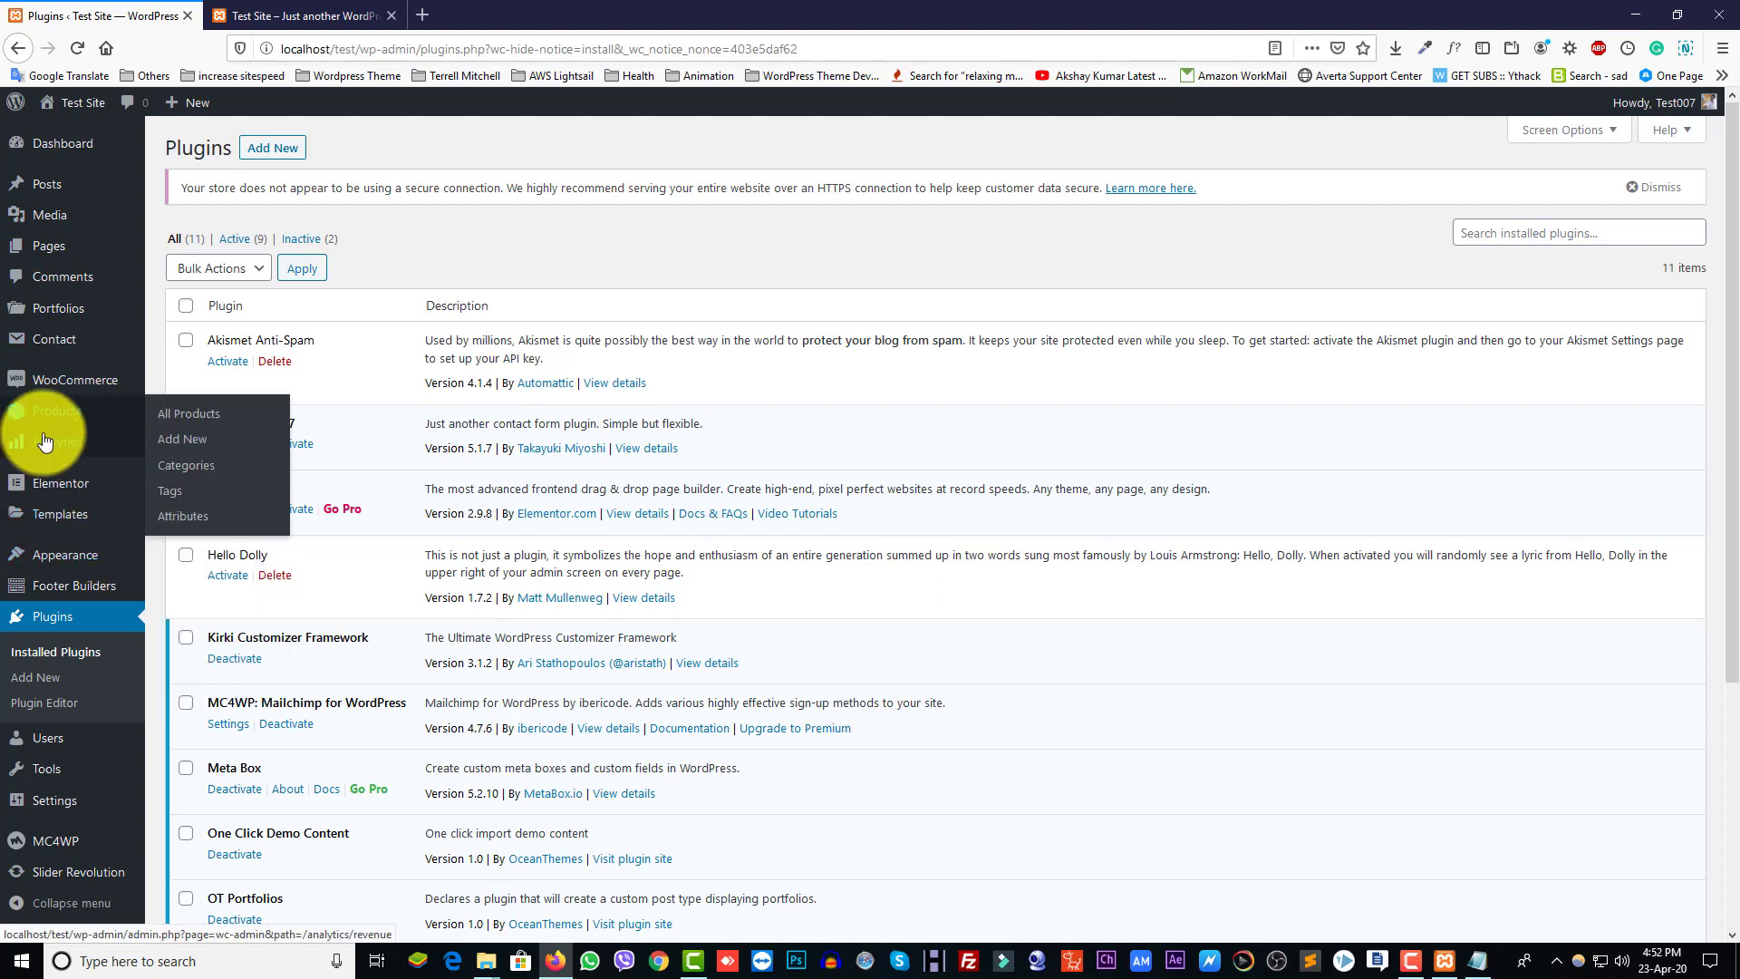
mouse_move(59, 563)
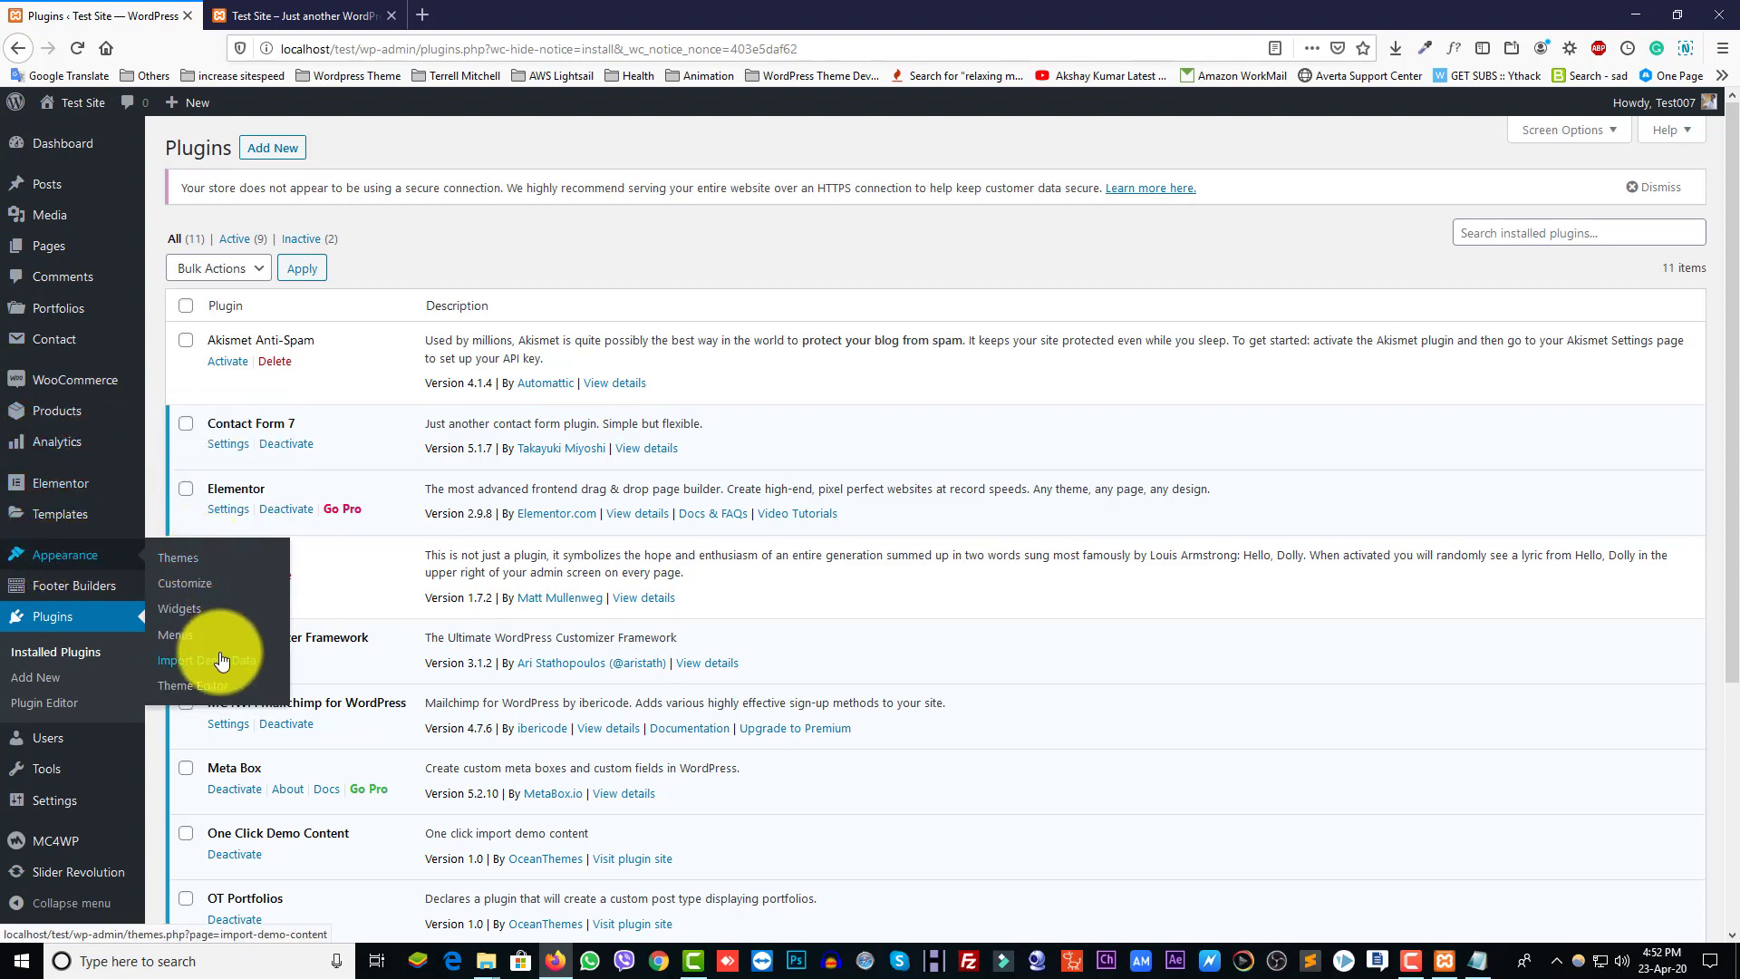
mouse_move(34, 242)
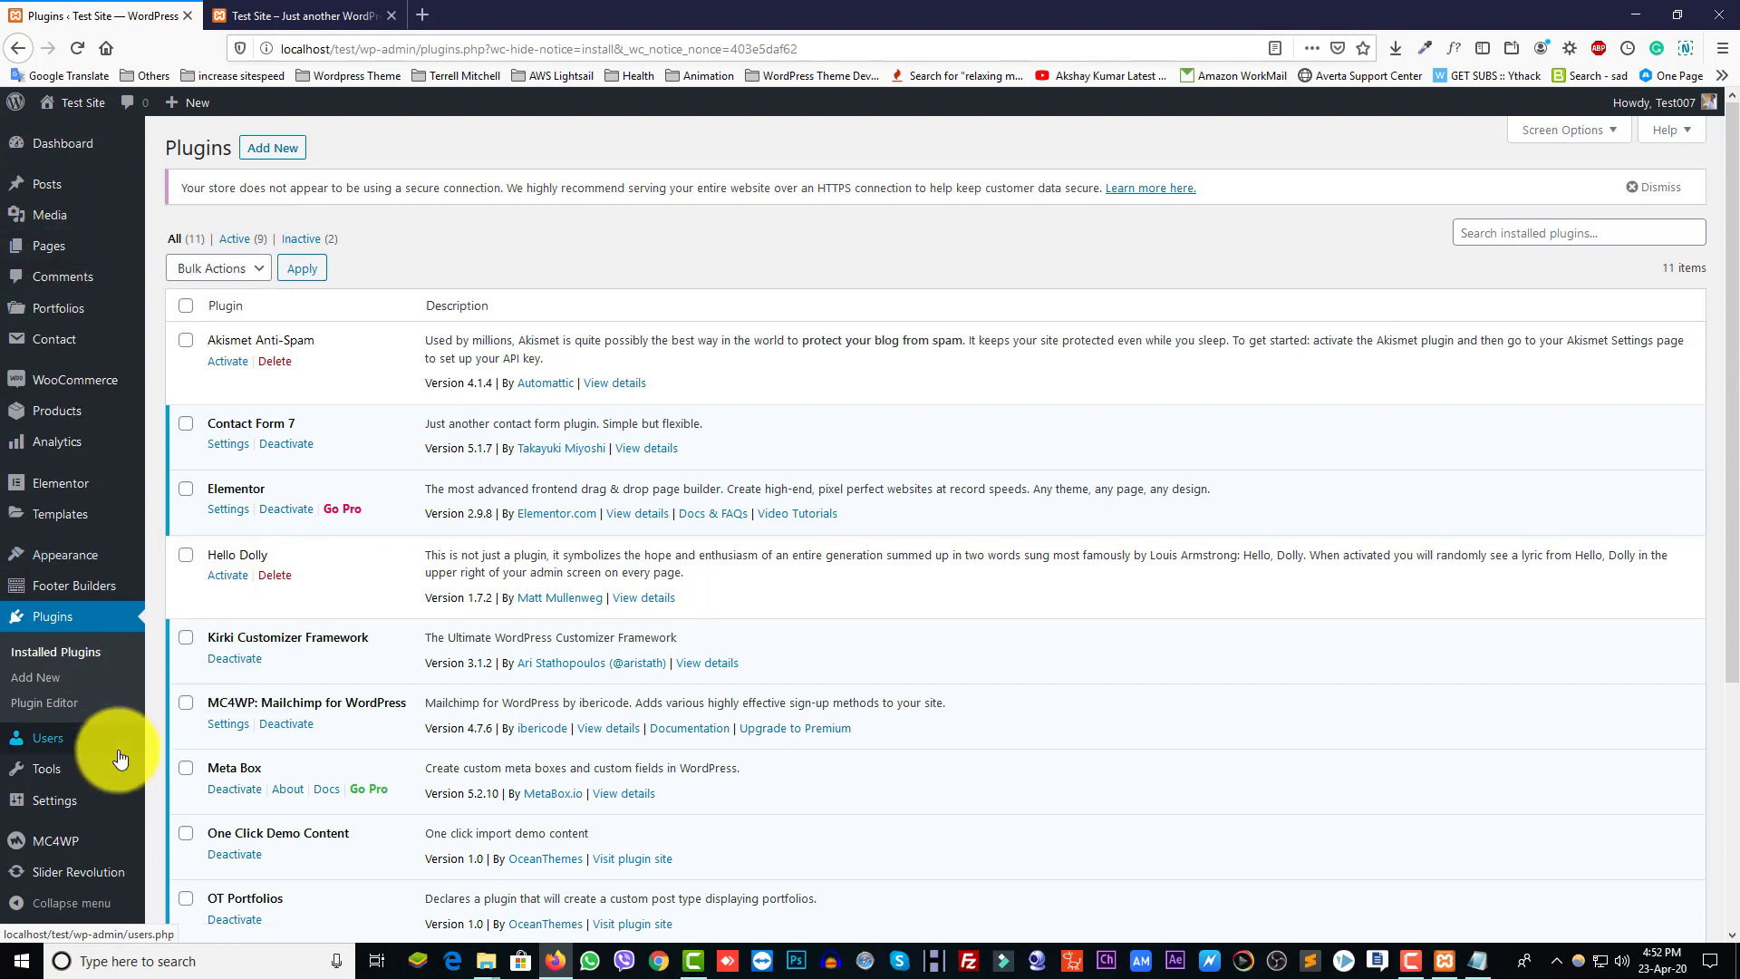
scroll(66, 770, "down", 2)
mouse_move(65, 770)
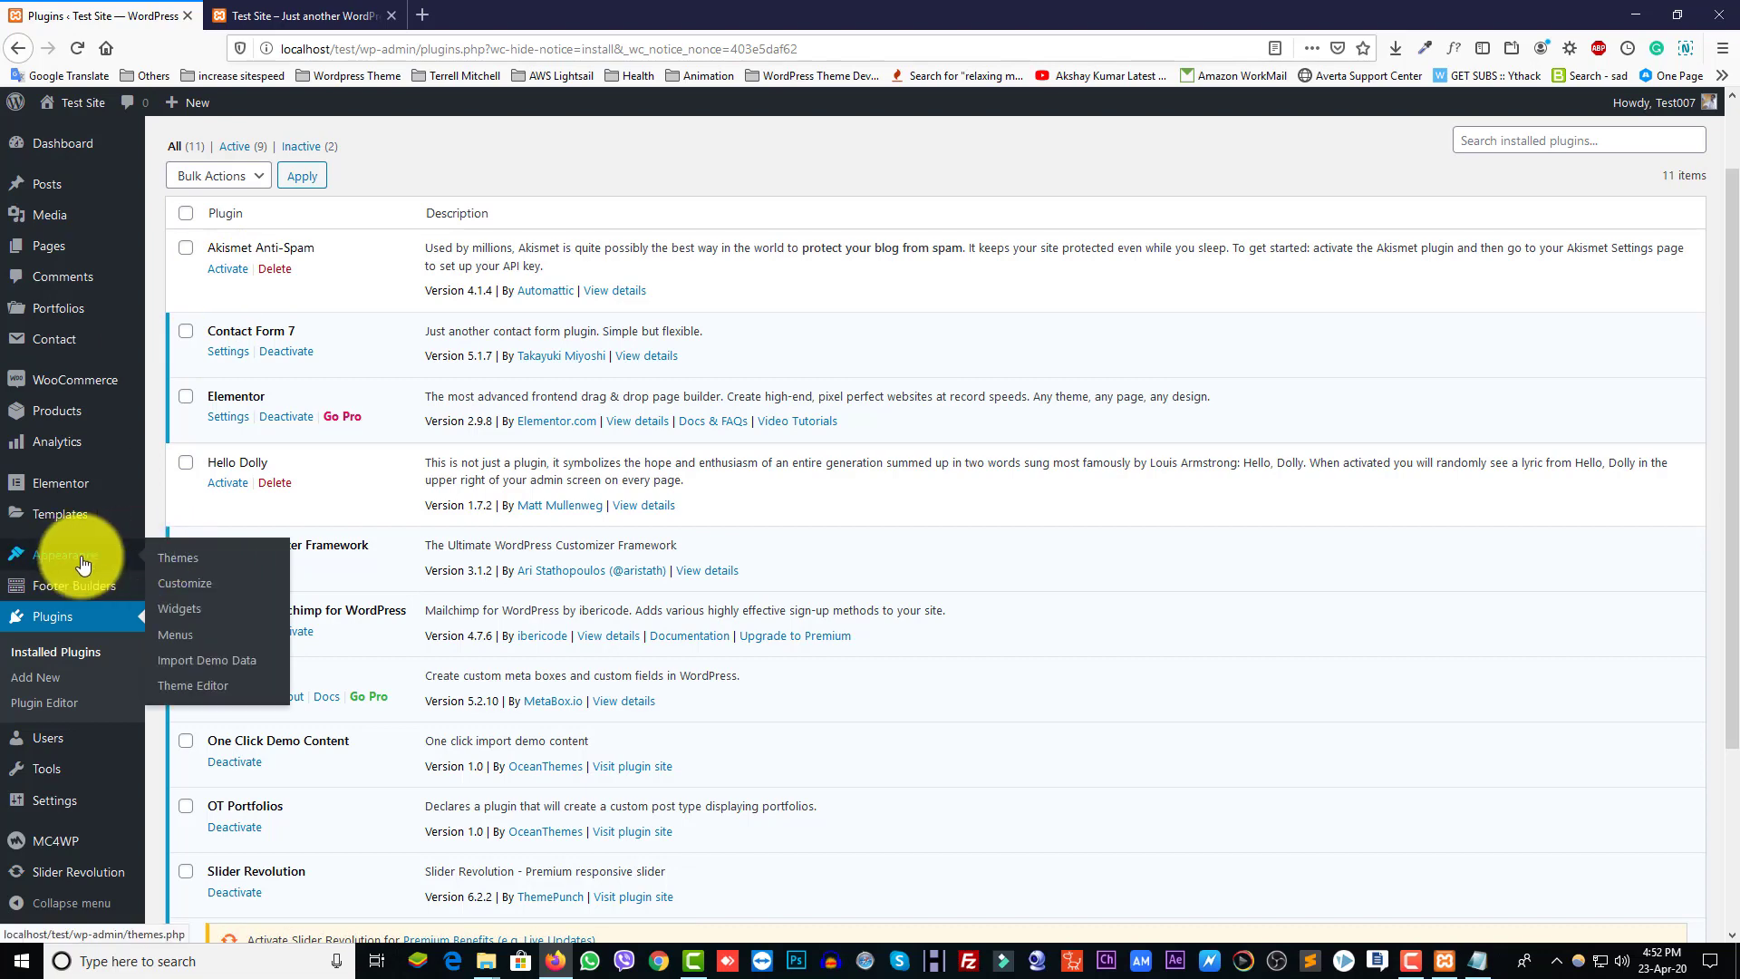
left_click(209, 667)
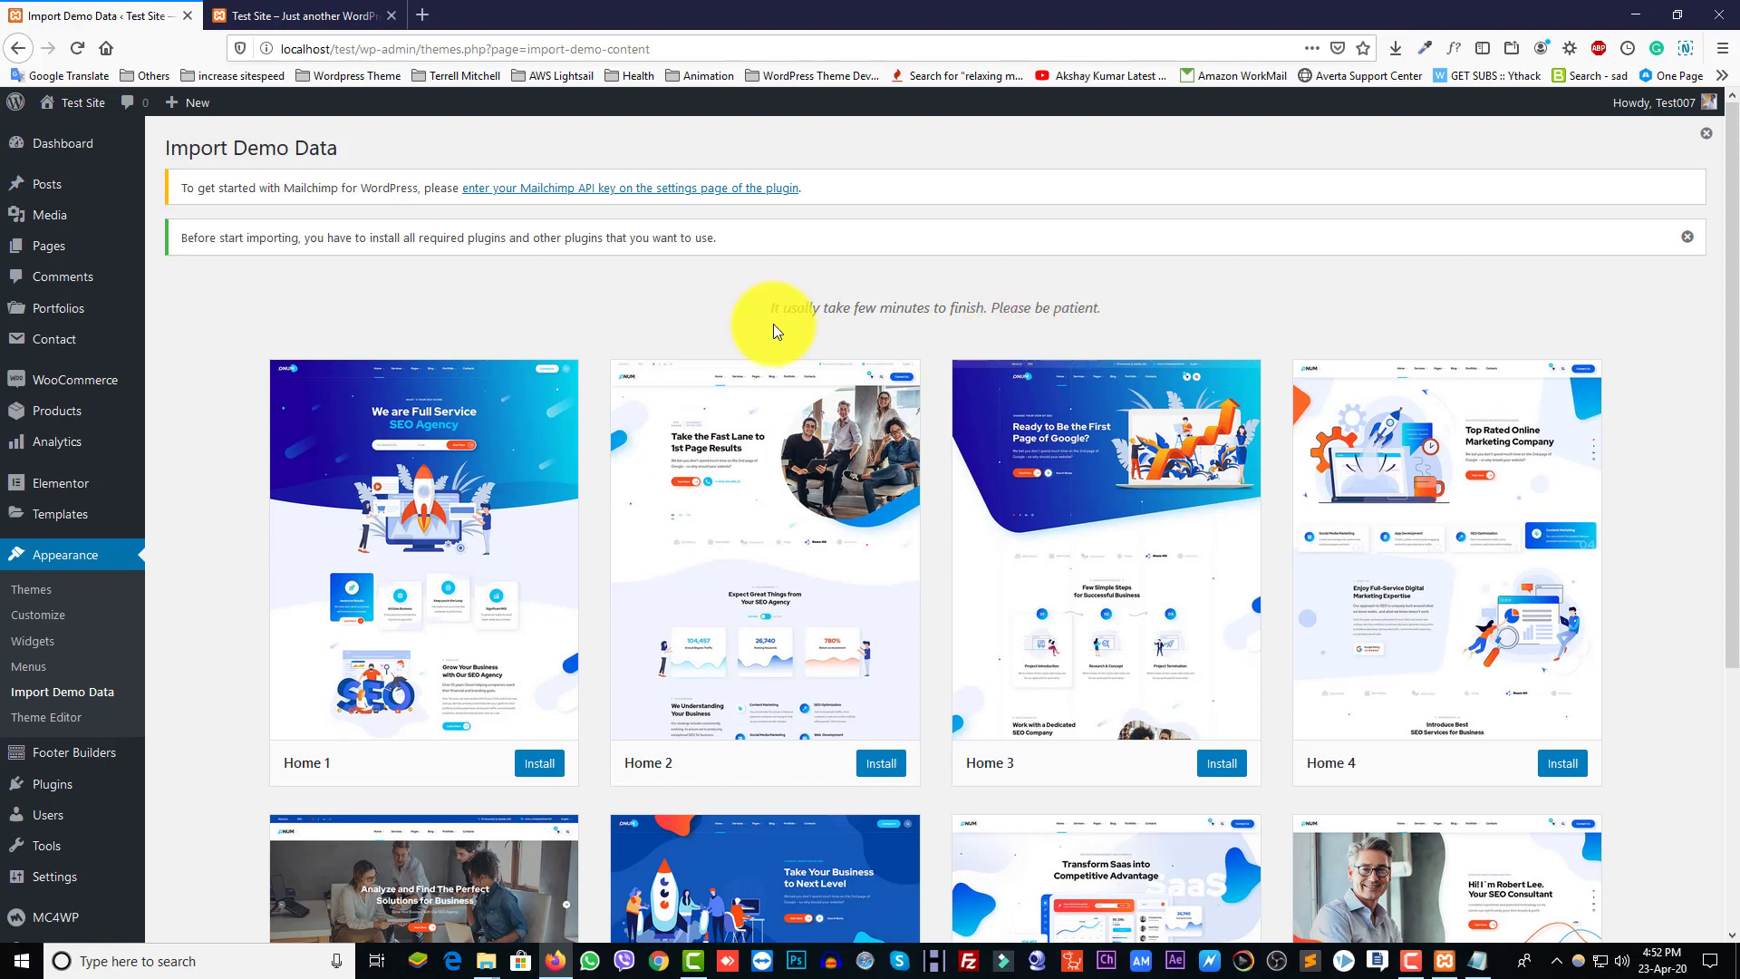
Compare the home page demos from Home 1 to Home 8 and start installing the Home 2 demo.
scroll(877, 633, "down", 5)
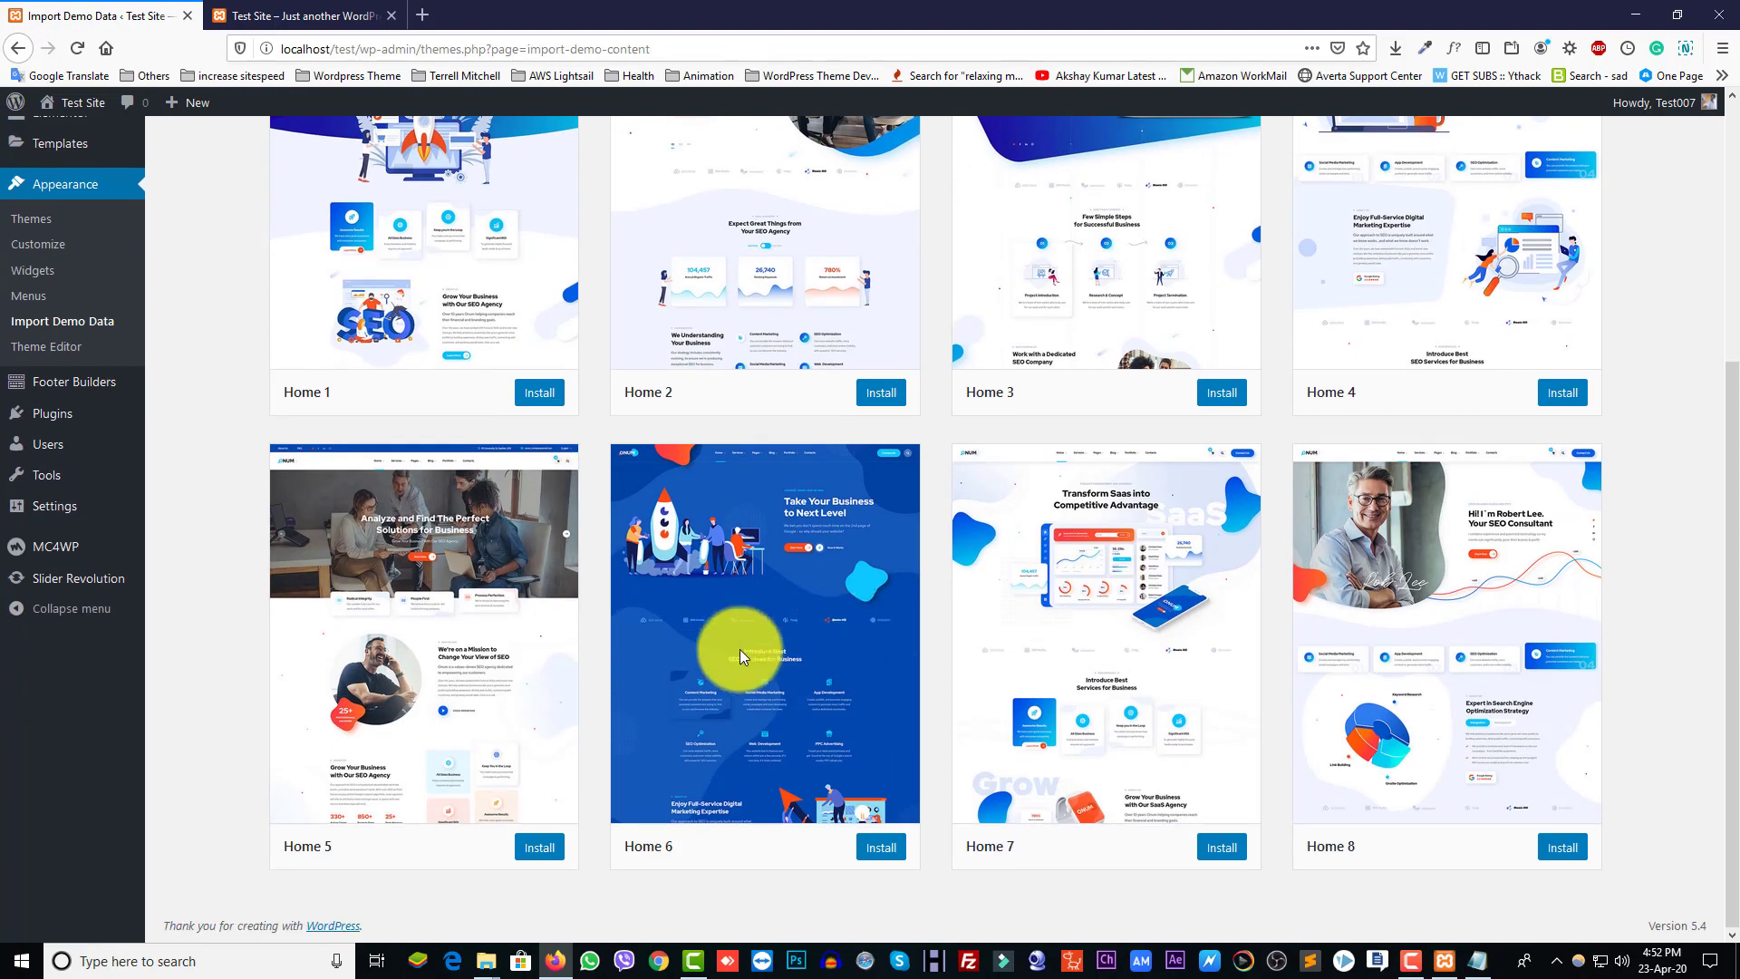
scroll(493, 703, "up", 5)
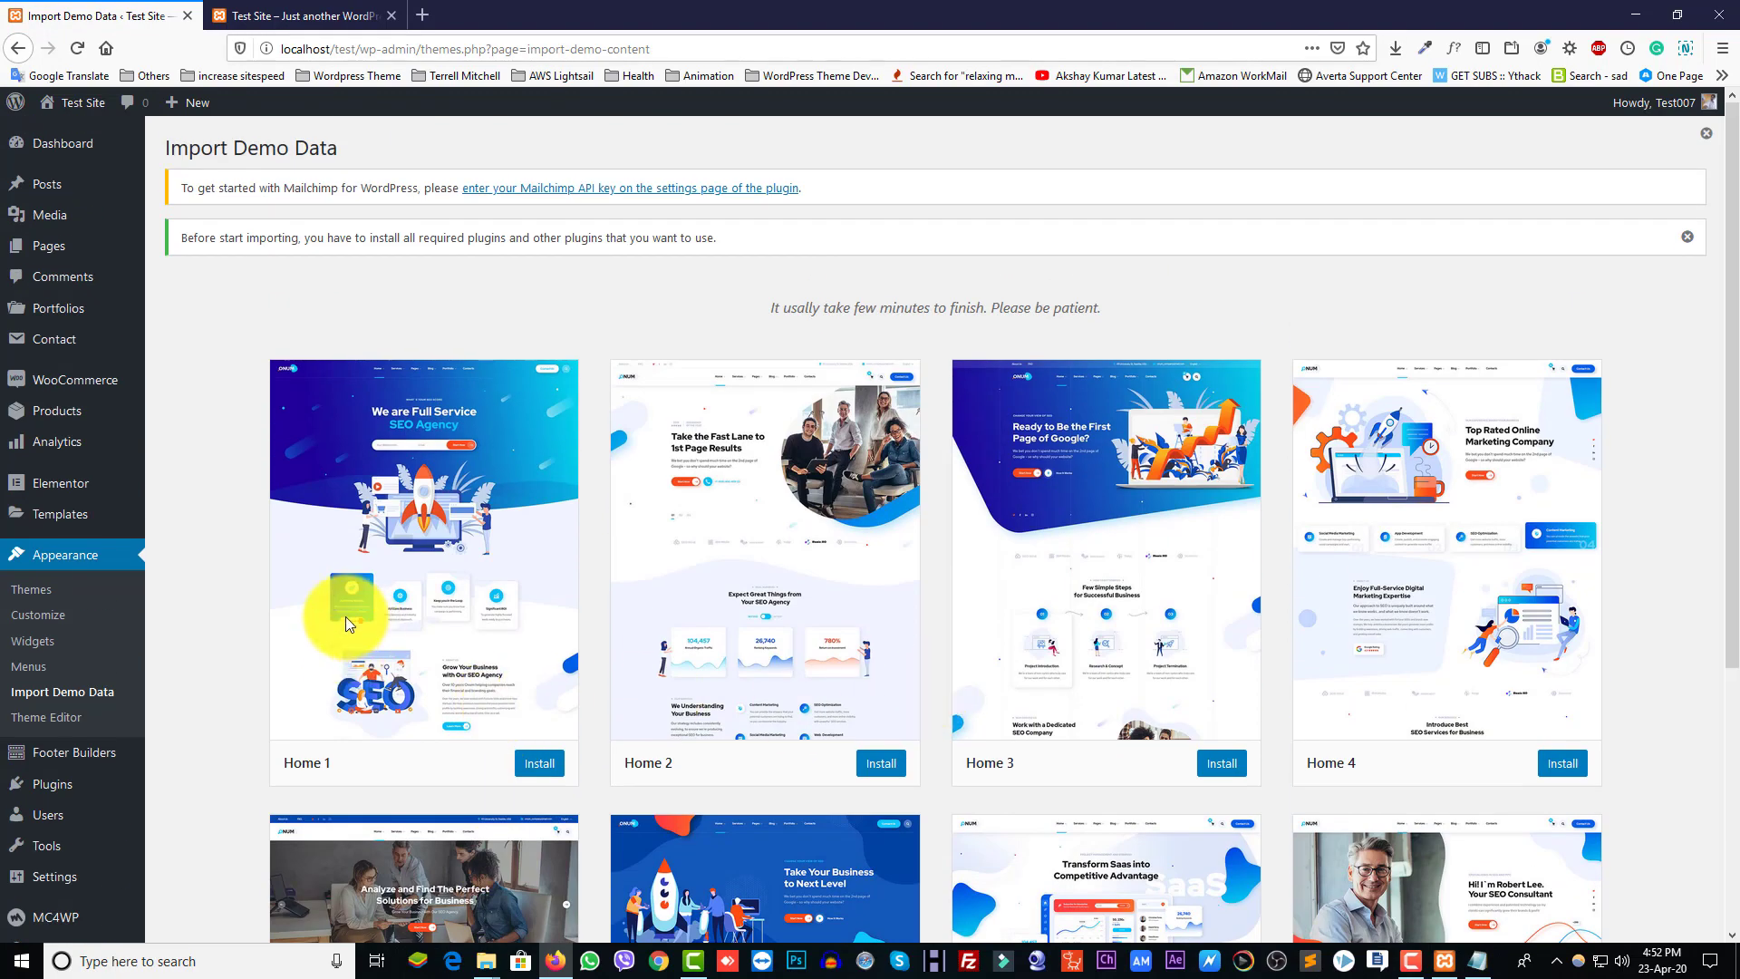
scroll(349, 618, "down", 5)
scroll(464, 585, "up", 5)
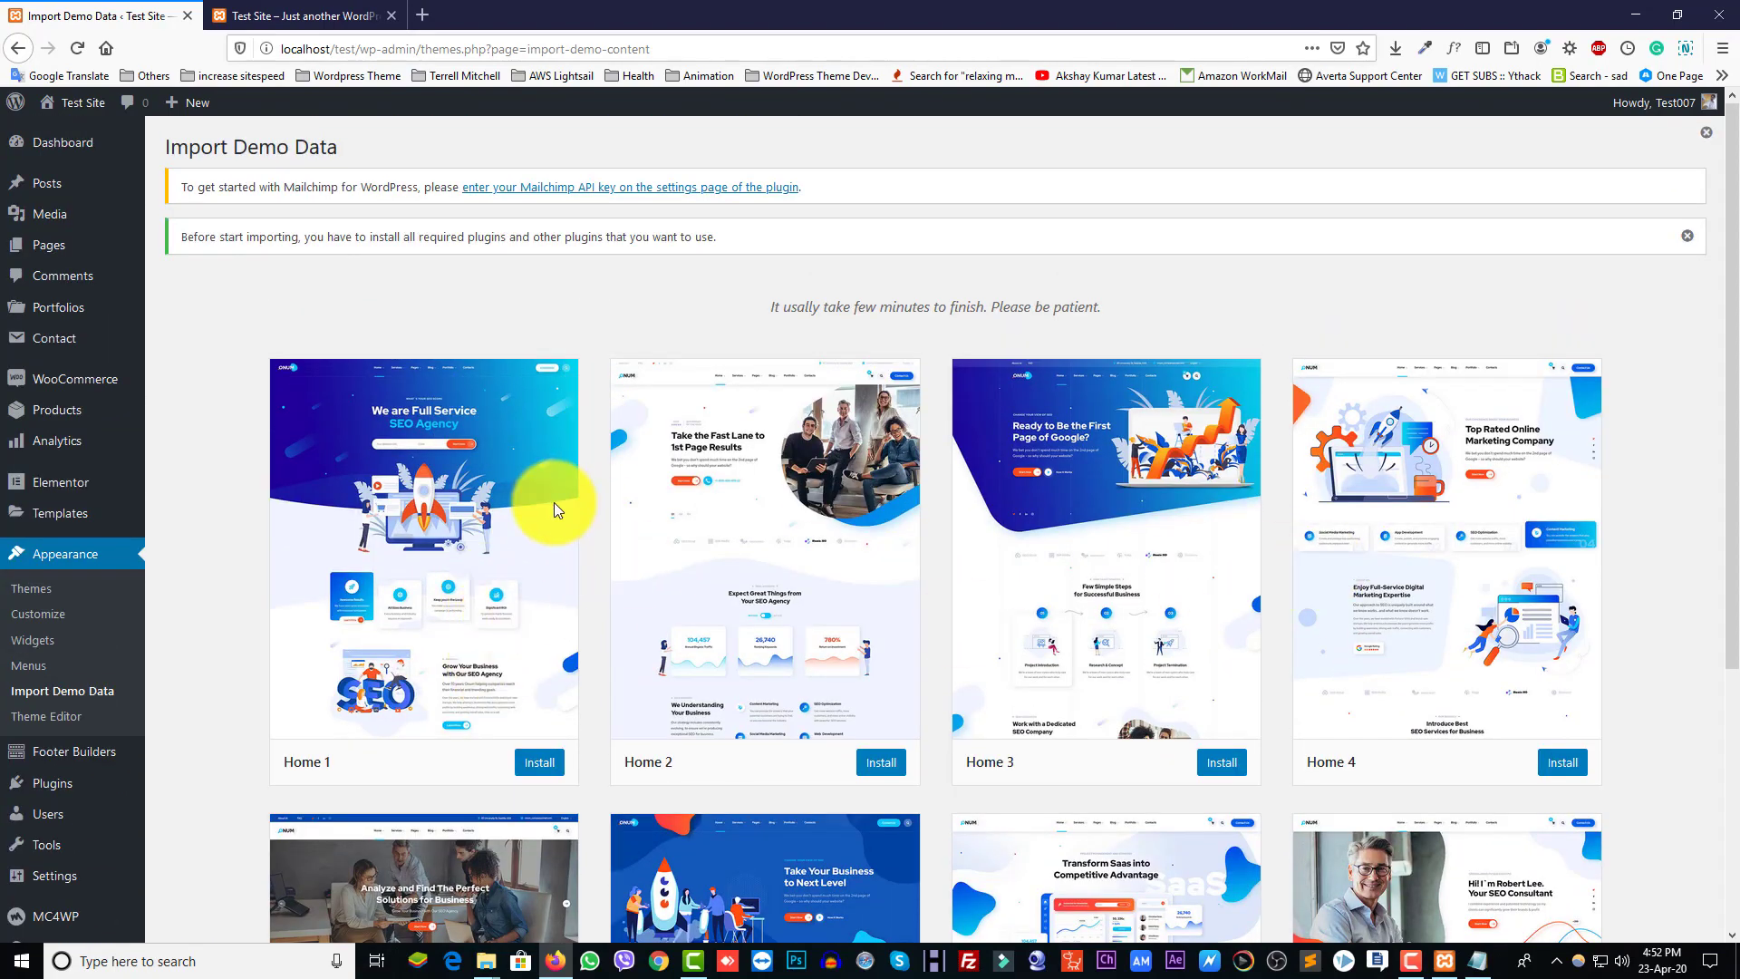
scroll(441, 563, "down", 5)
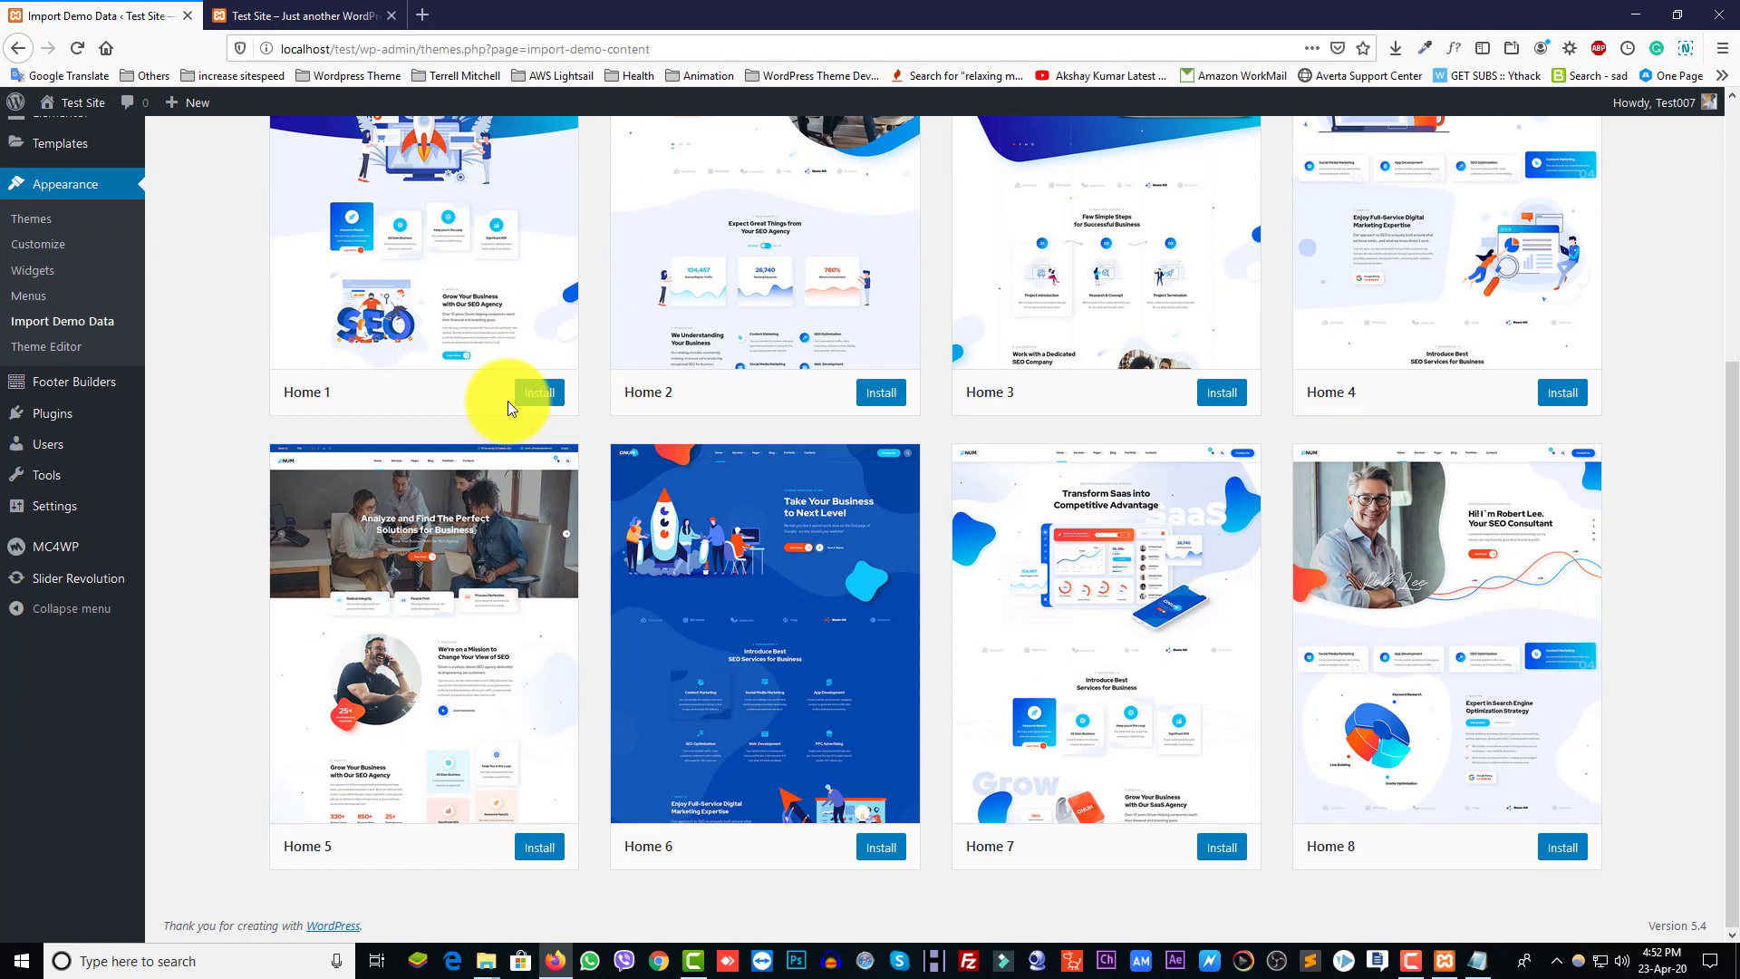
scroll(678, 700, "up", 5)
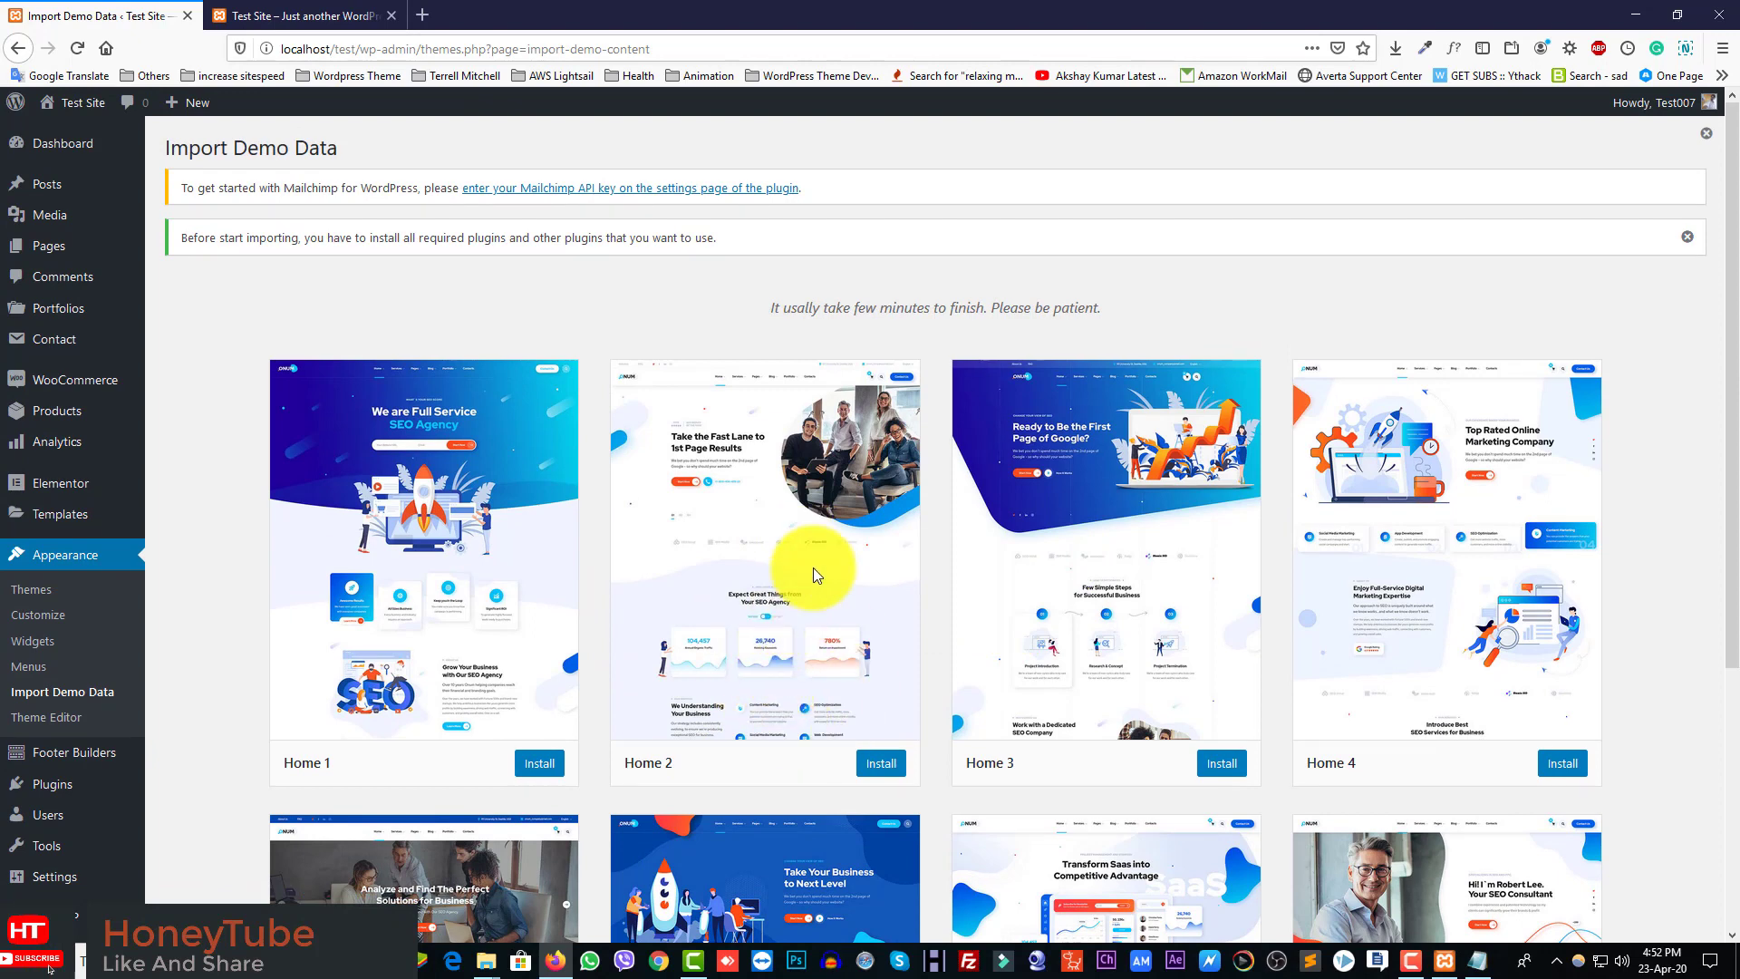
scroll(813, 567, "down", 3)
left_click(860, 485)
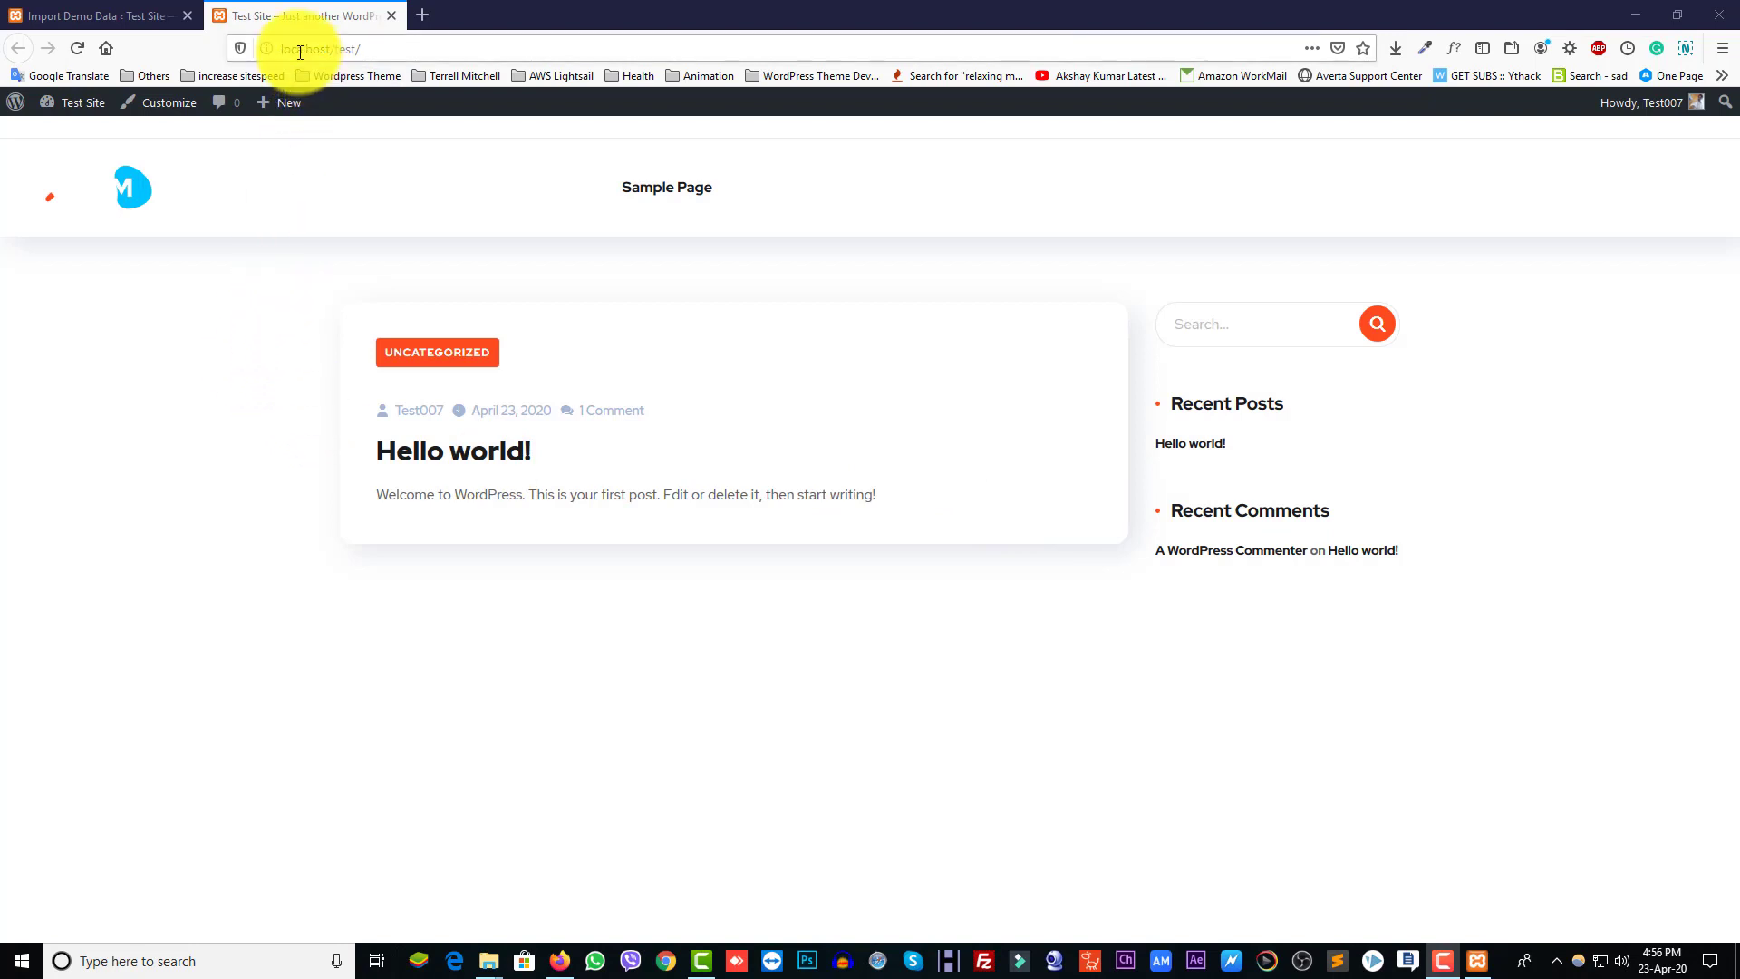
left_click(382, 50)
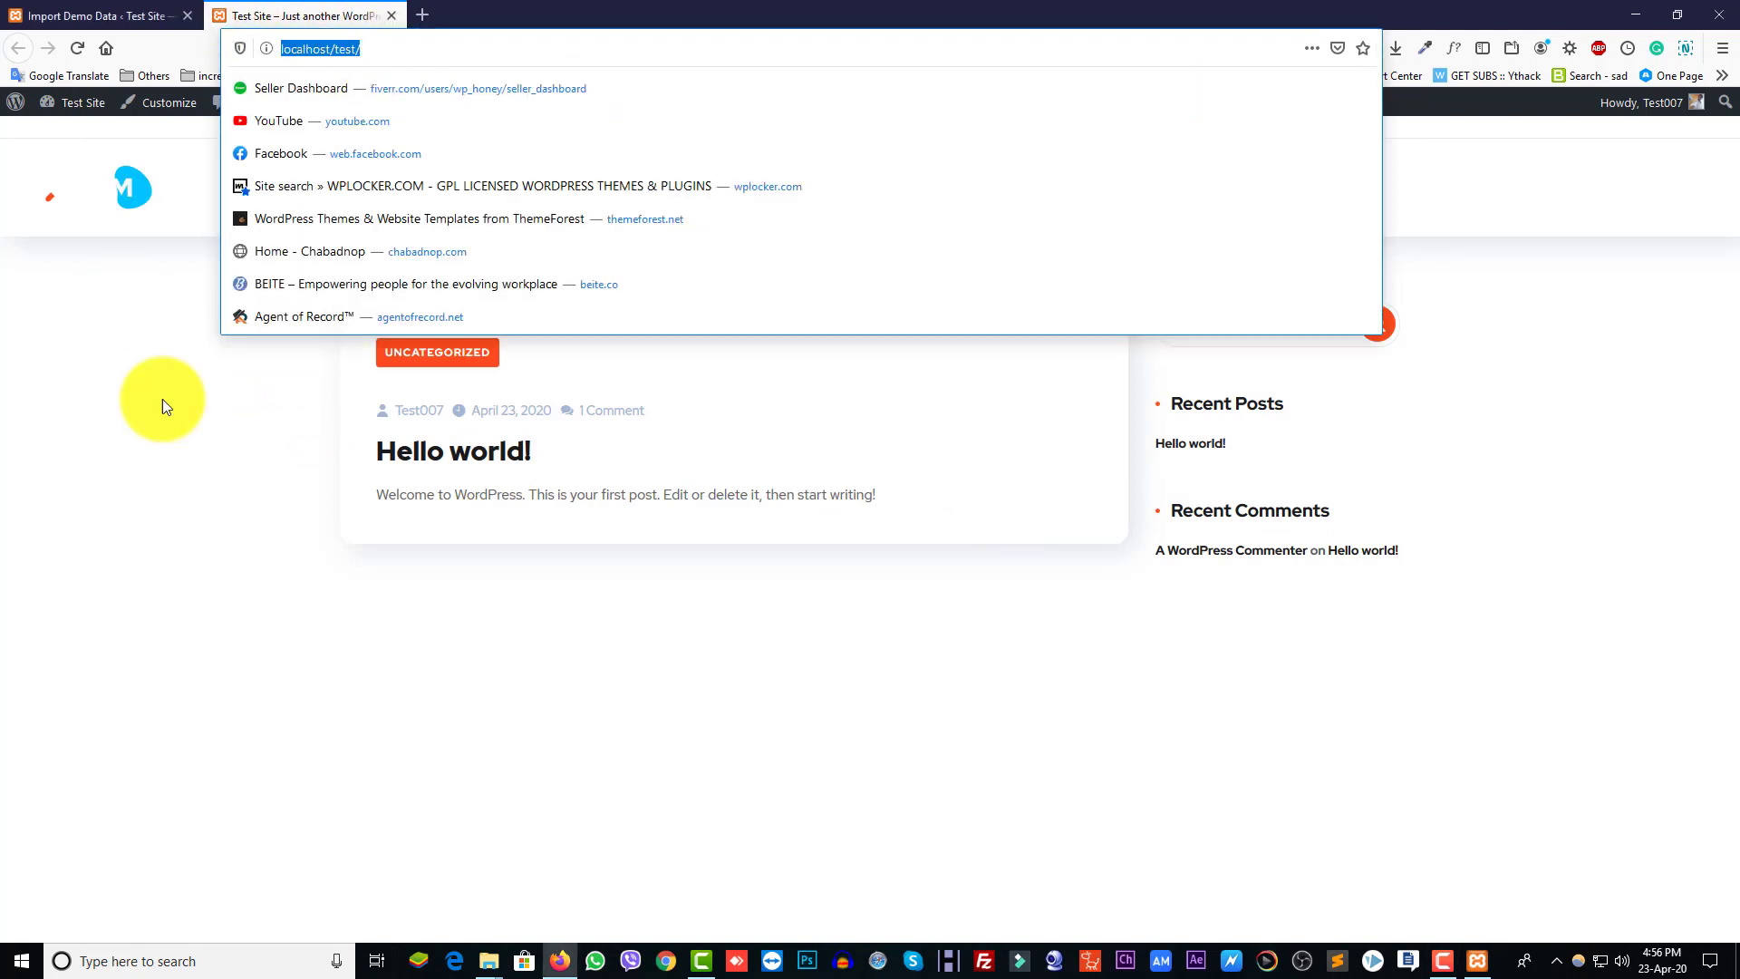
left_click(661, 462)
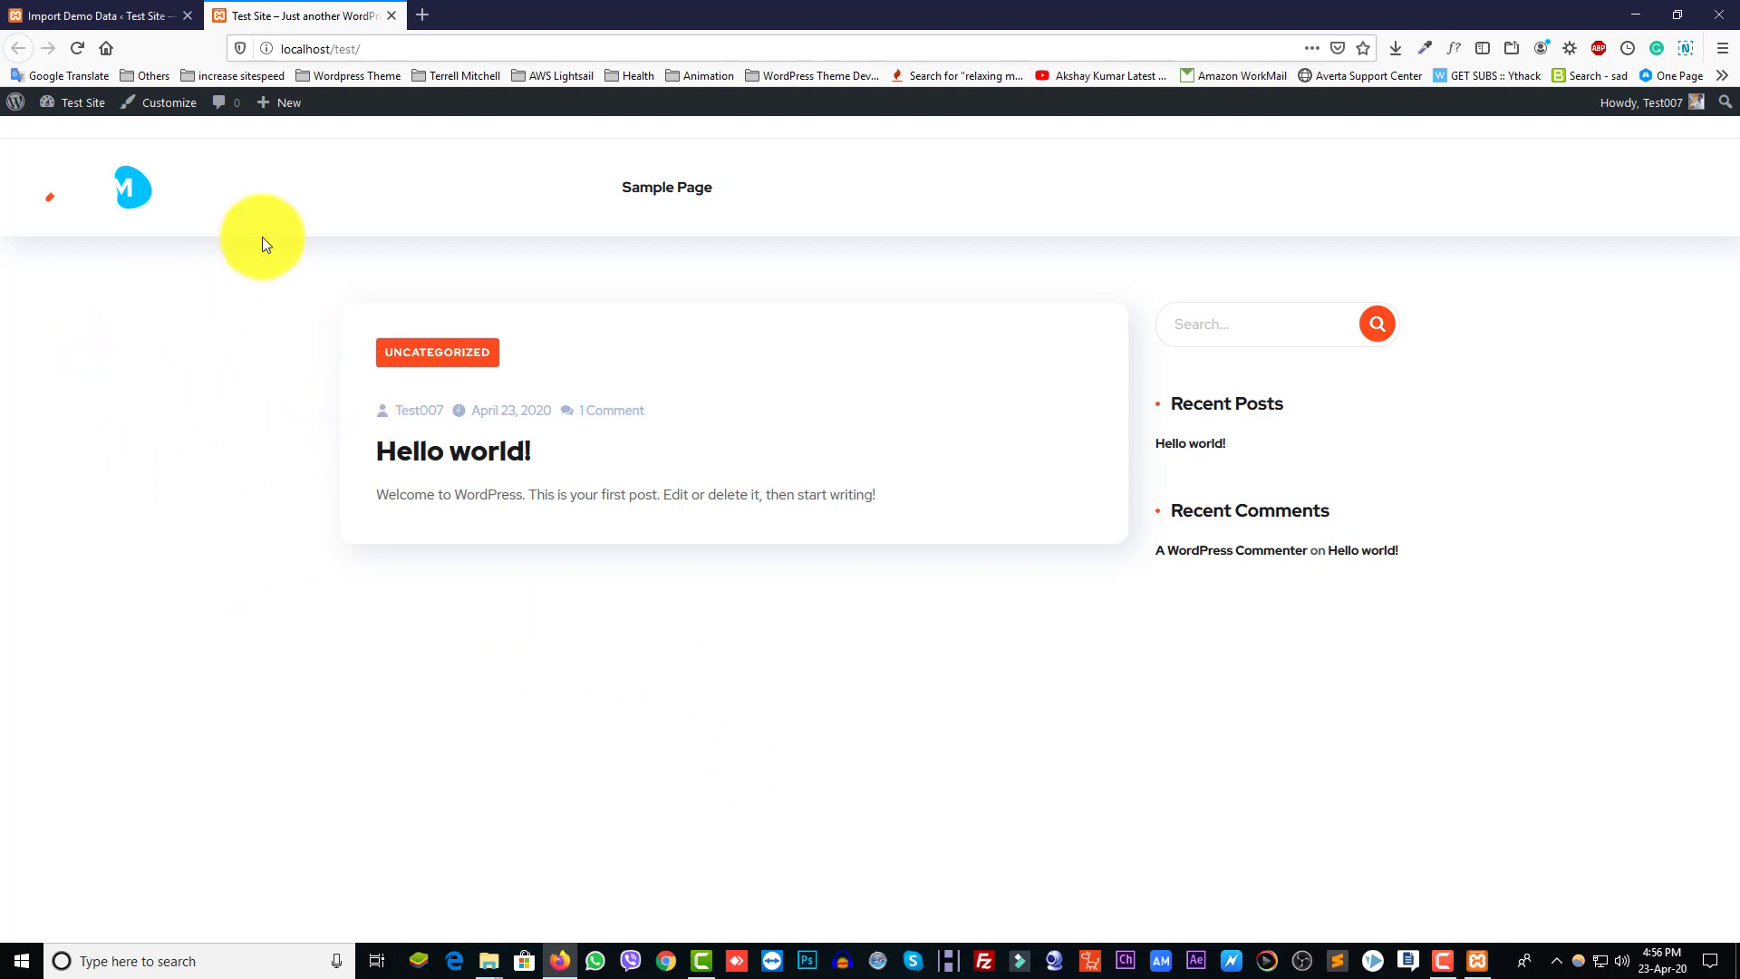
Switch back to the Import Demo Data tab, open the WordPress dashboard and review its At a Glance content summary.
left_click(127, 15)
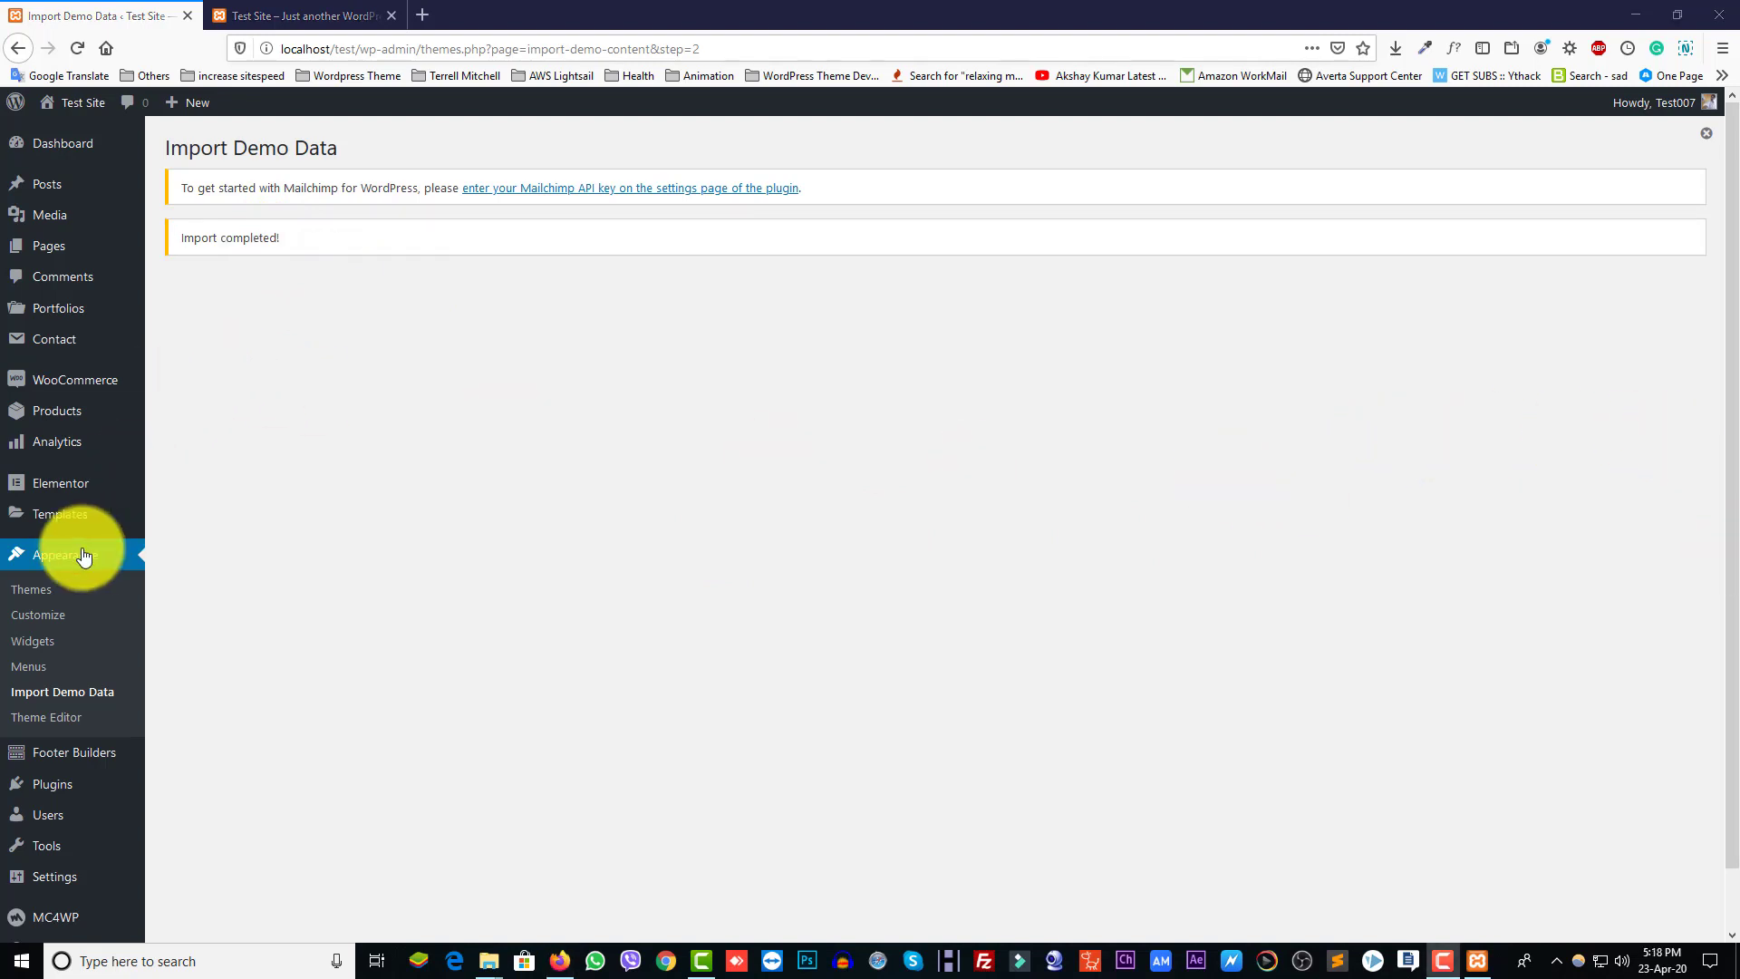
left_click(85, 143)
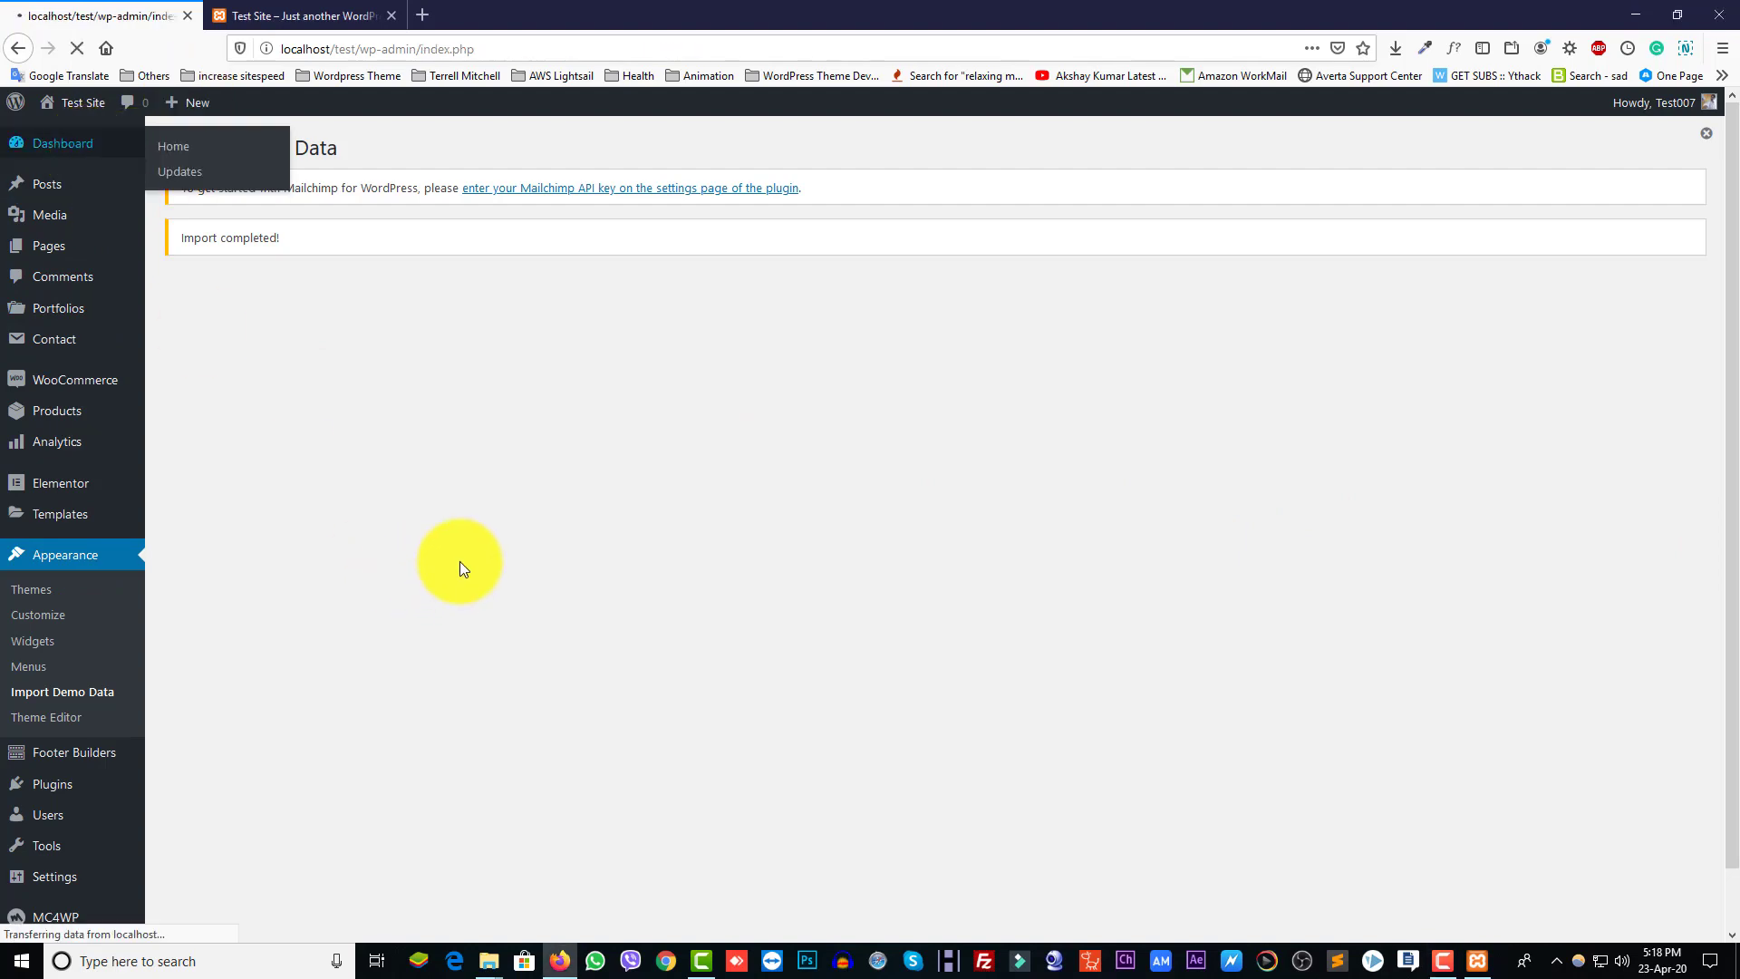
scroll(243, 598, "down", 8)
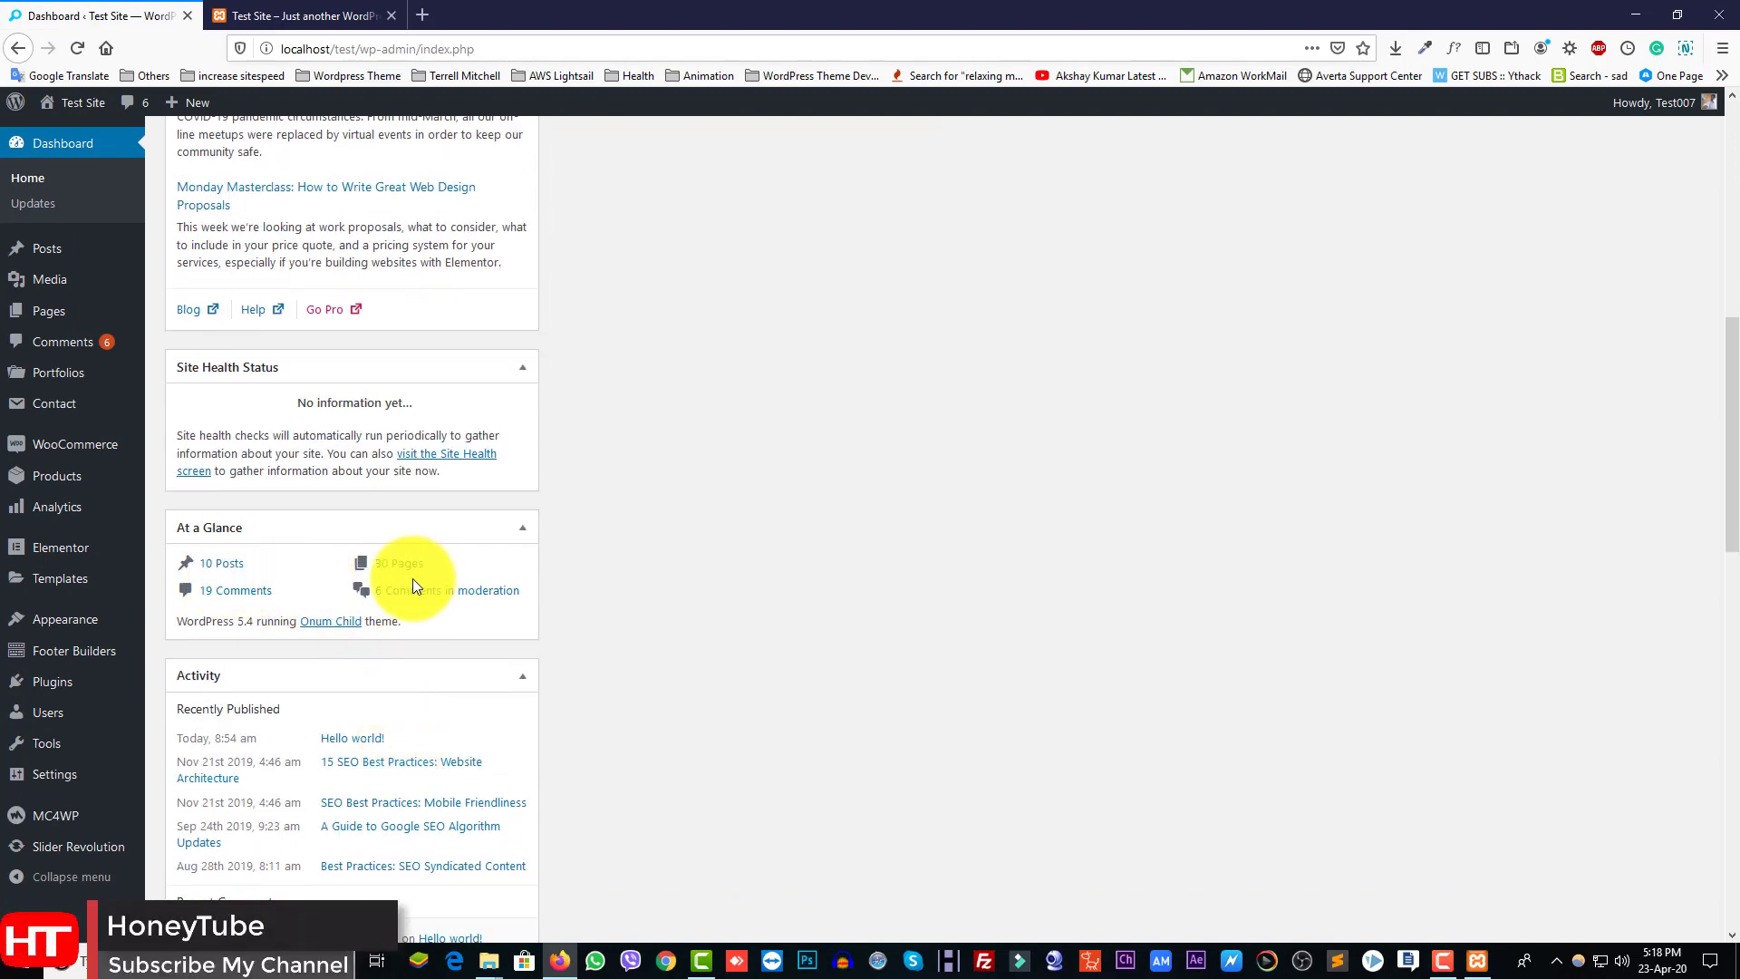
Reload the test site's front end, inspect the imported home page down to its footer, and return to the dashboard tab.
left_click(276, 17)
left_click(388, 49)
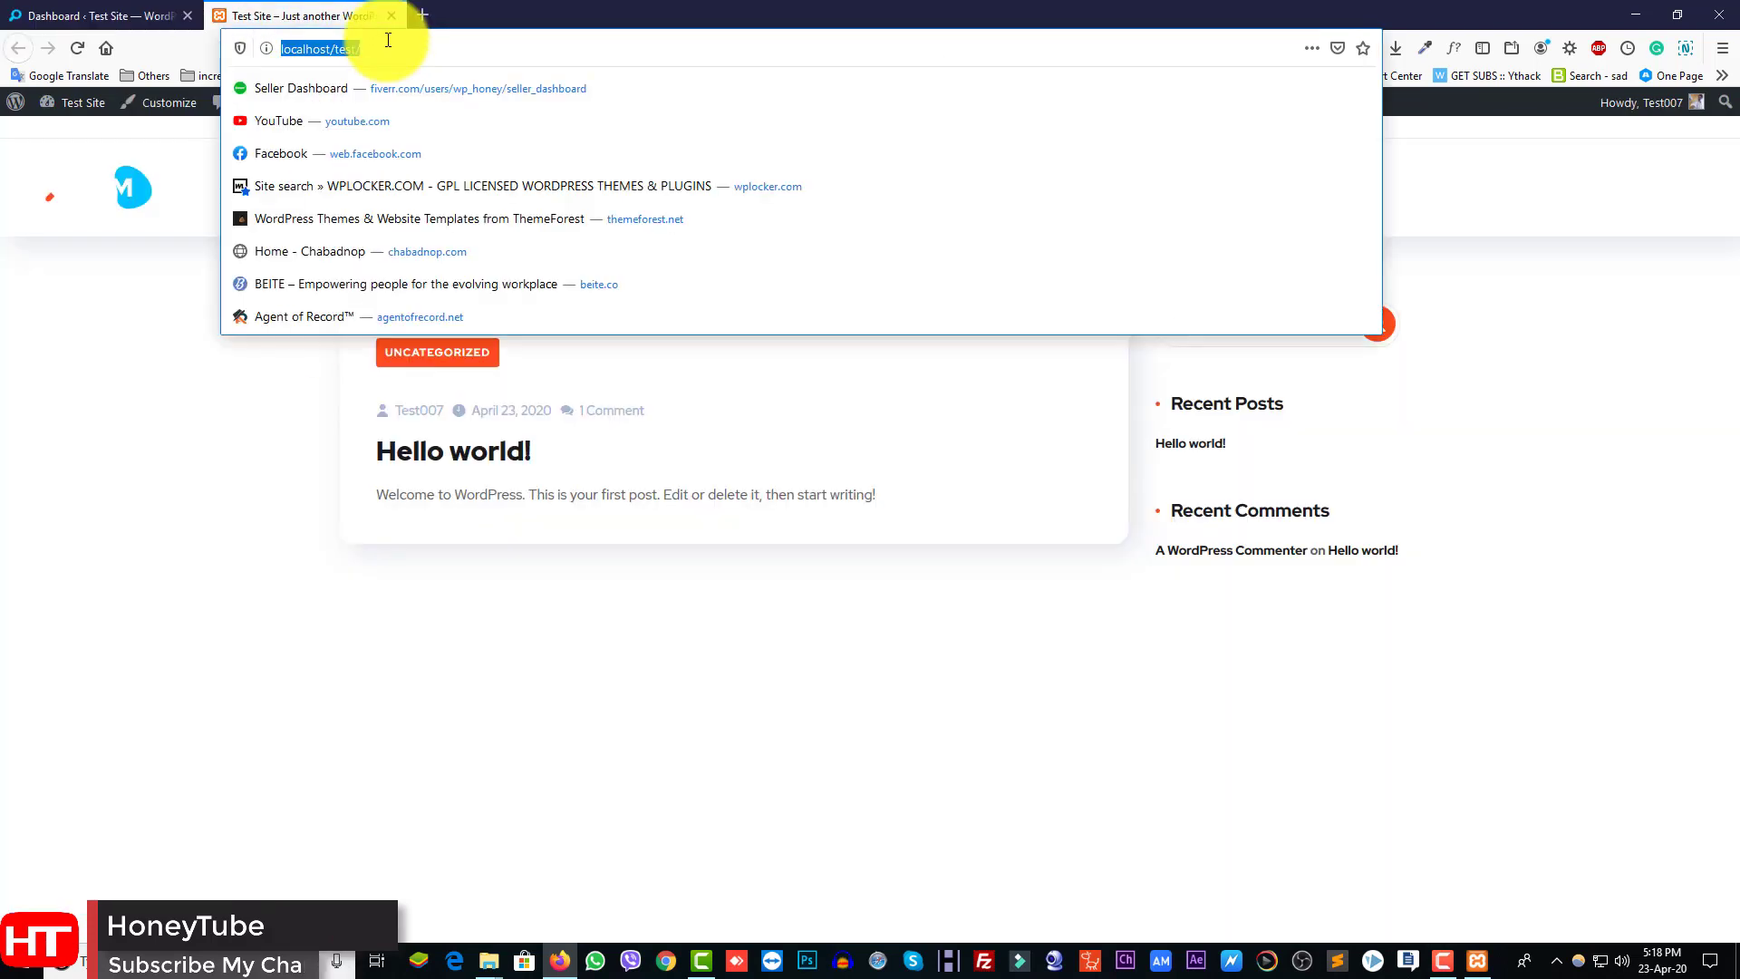
key("Return")
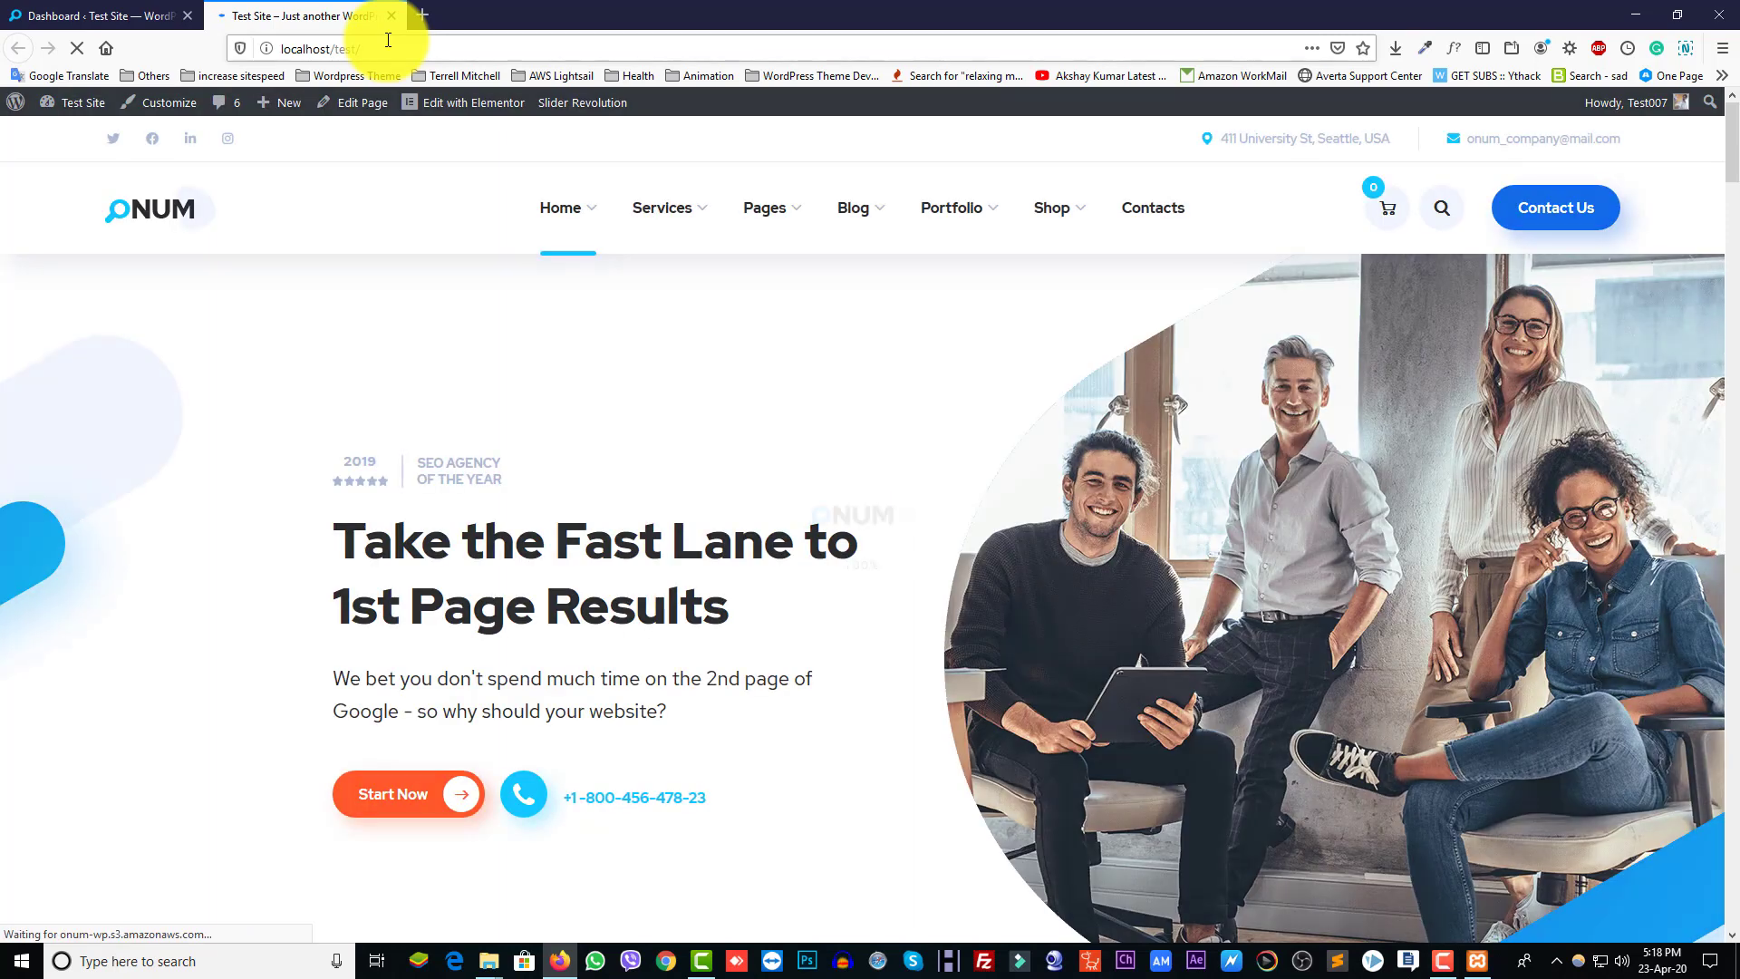
scroll(949, 569, "down", 10)
scroll(949, 569, "down", 15)
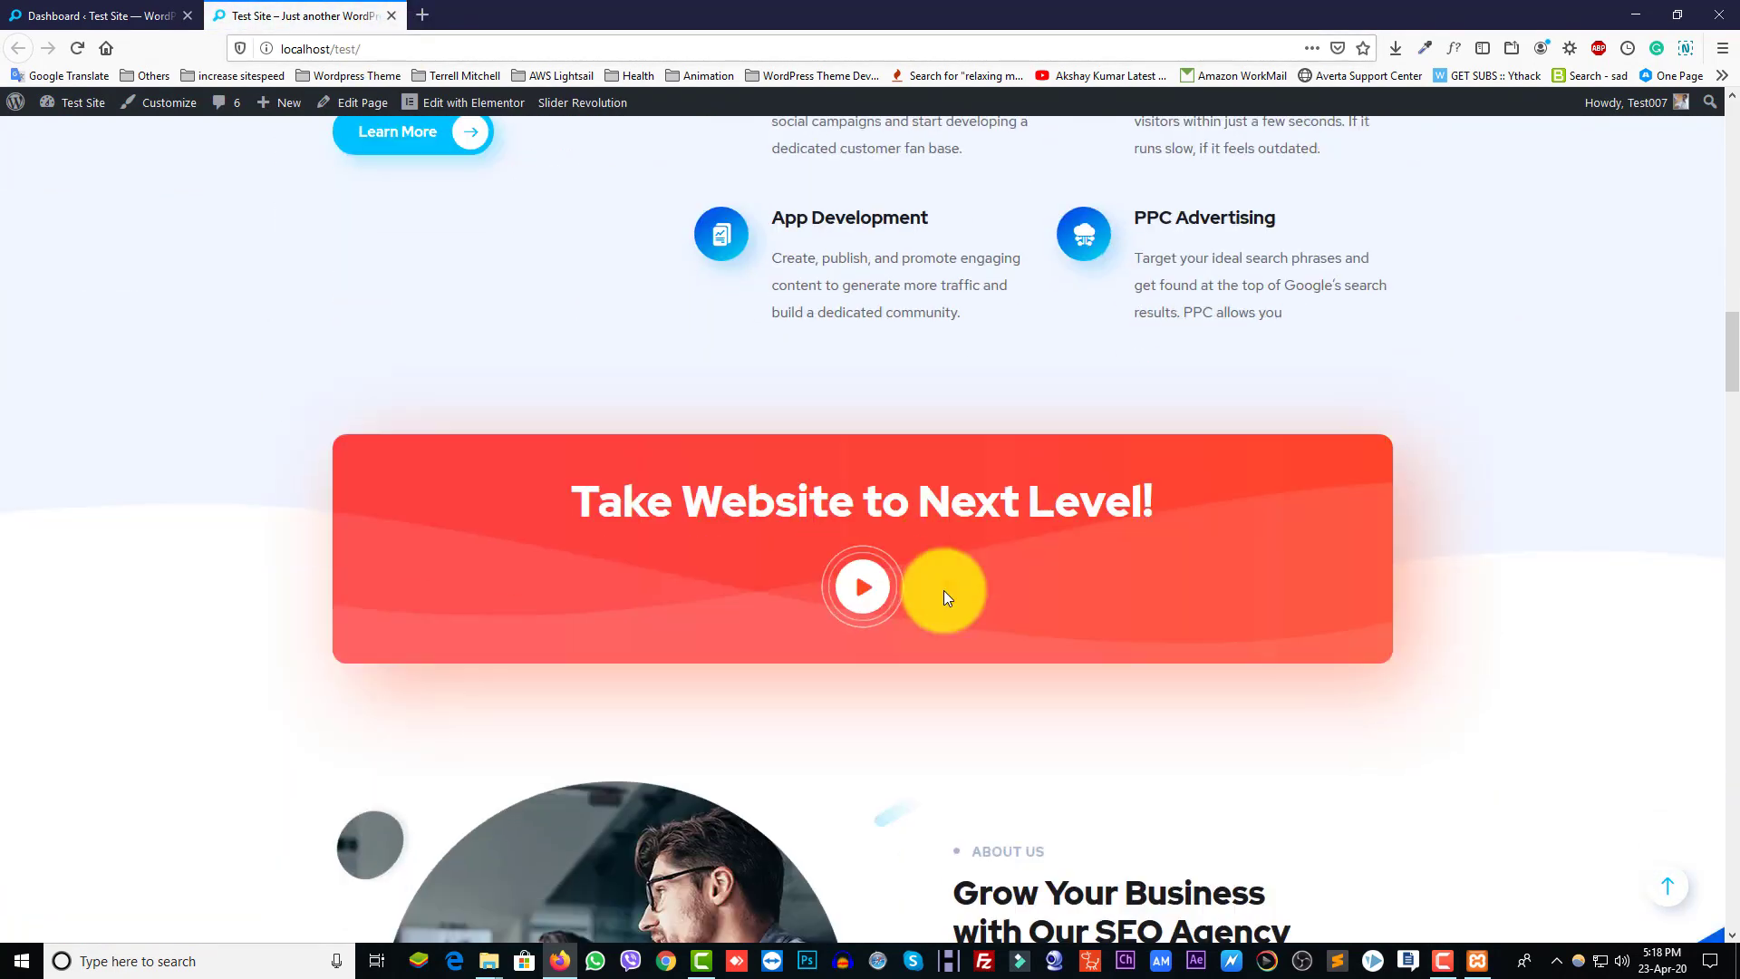
scroll(949, 587, "down", 15)
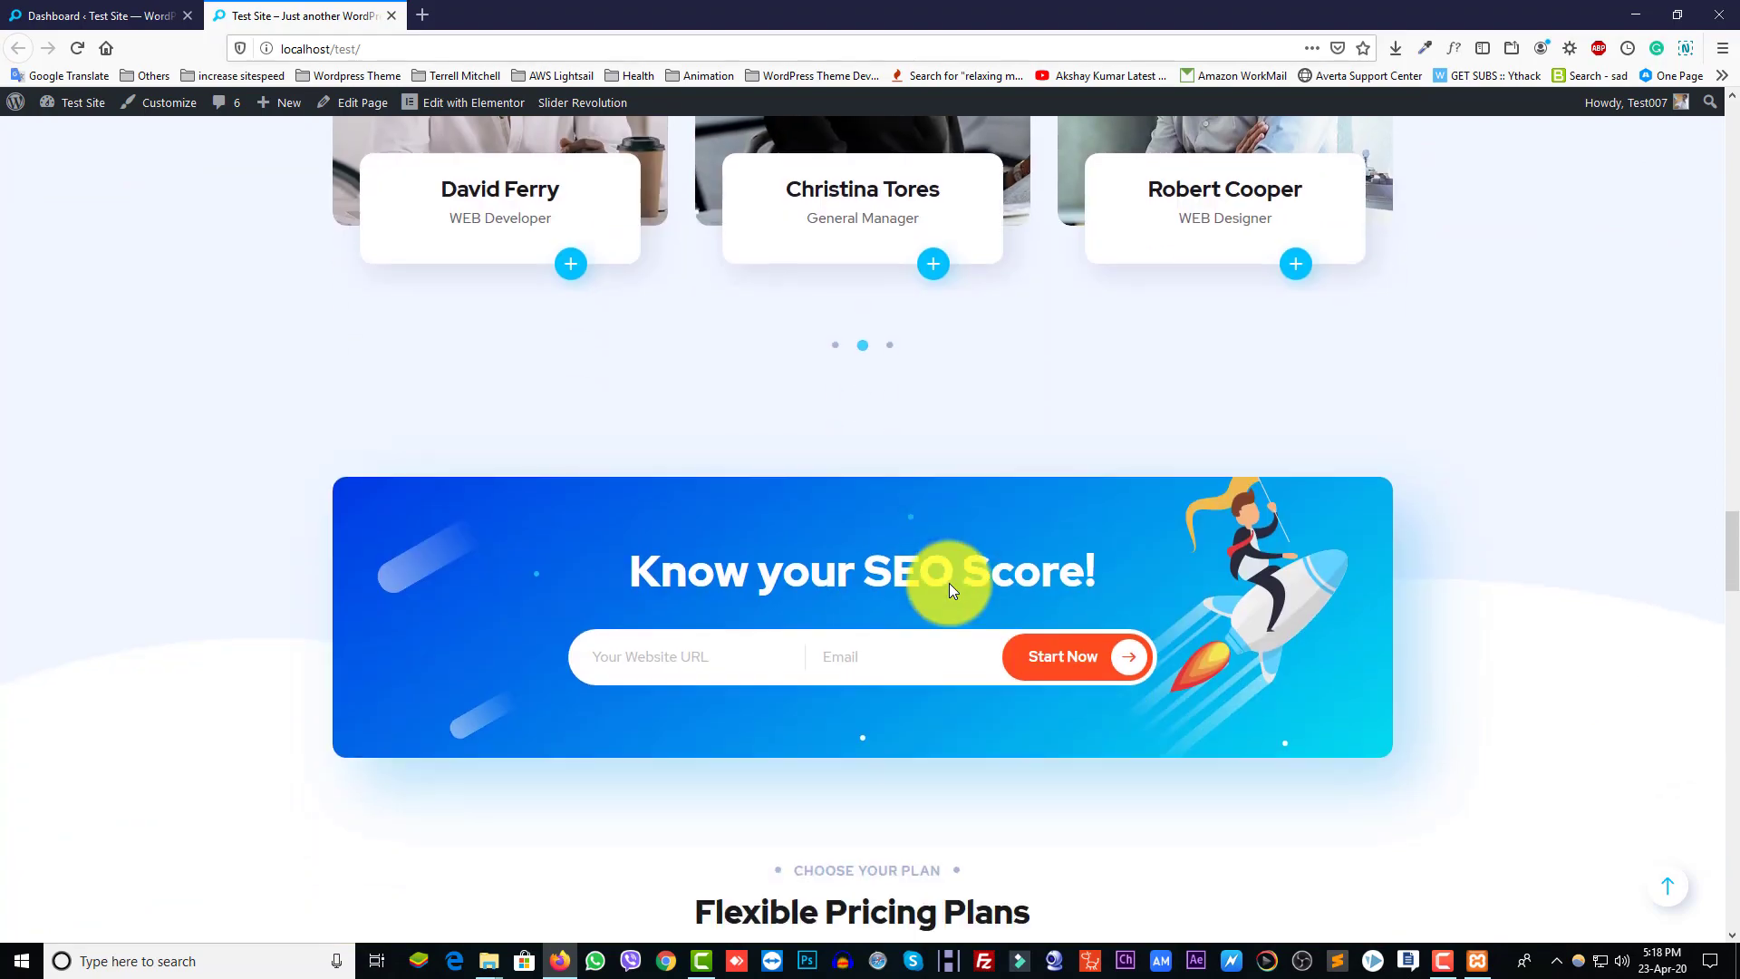
scroll(948, 582, "down", 12)
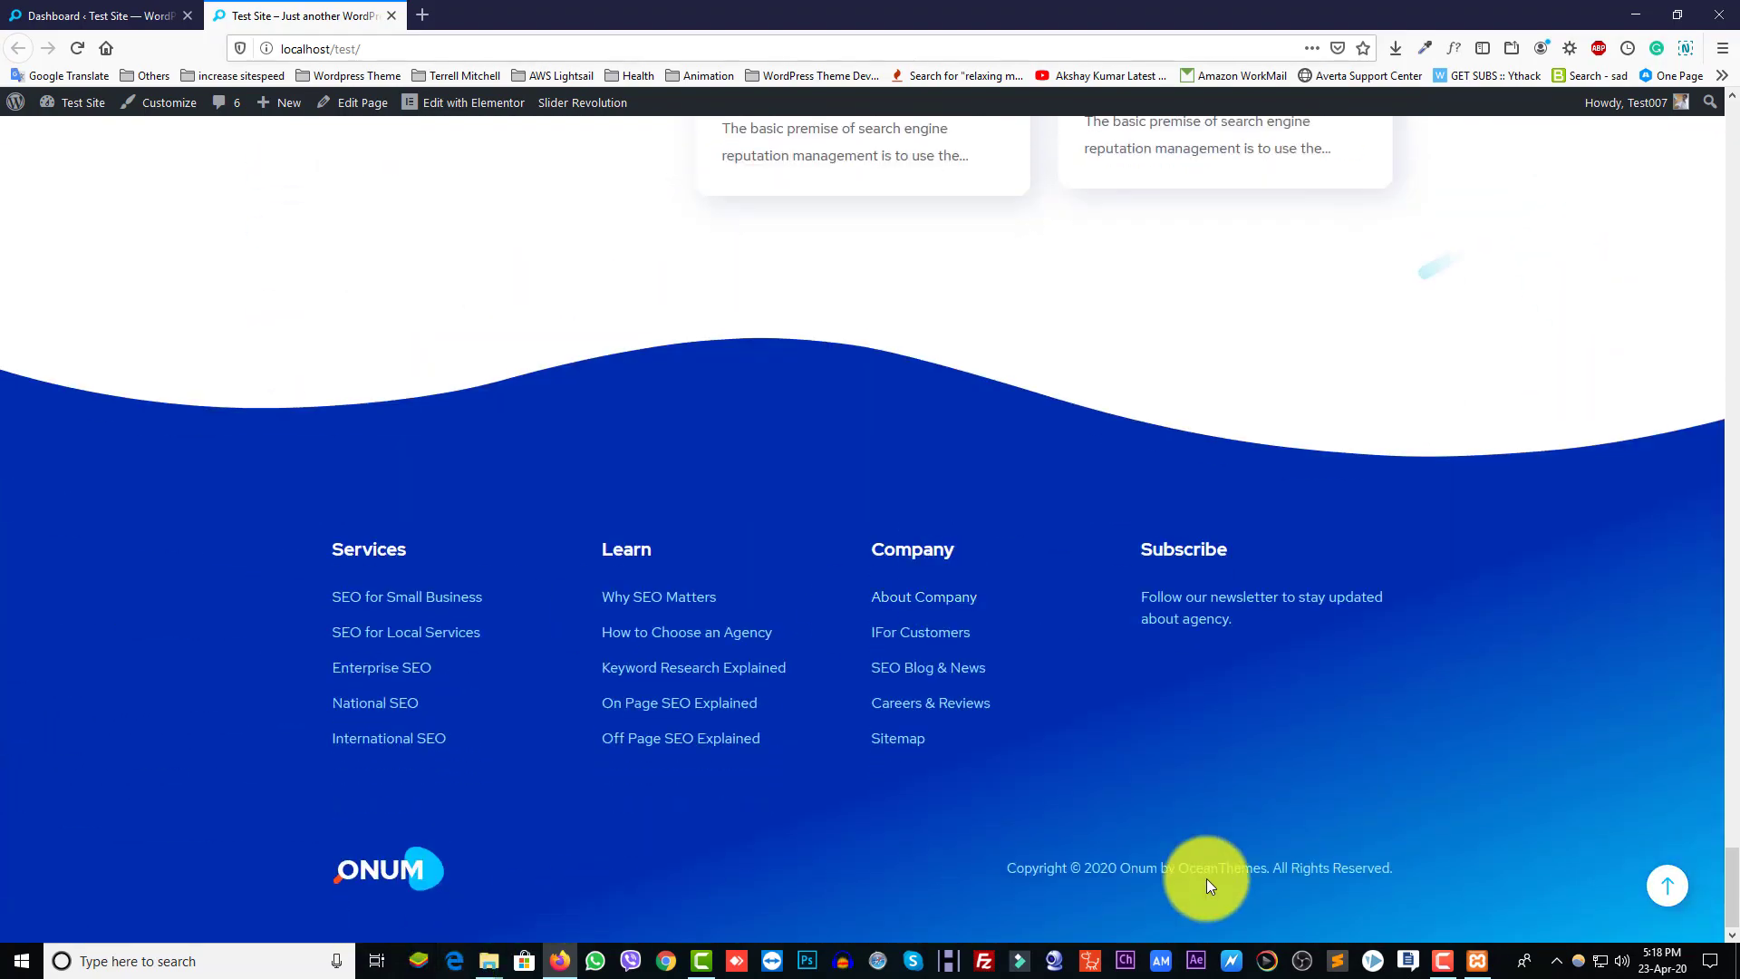
scroll(971, 699, "up", 20)
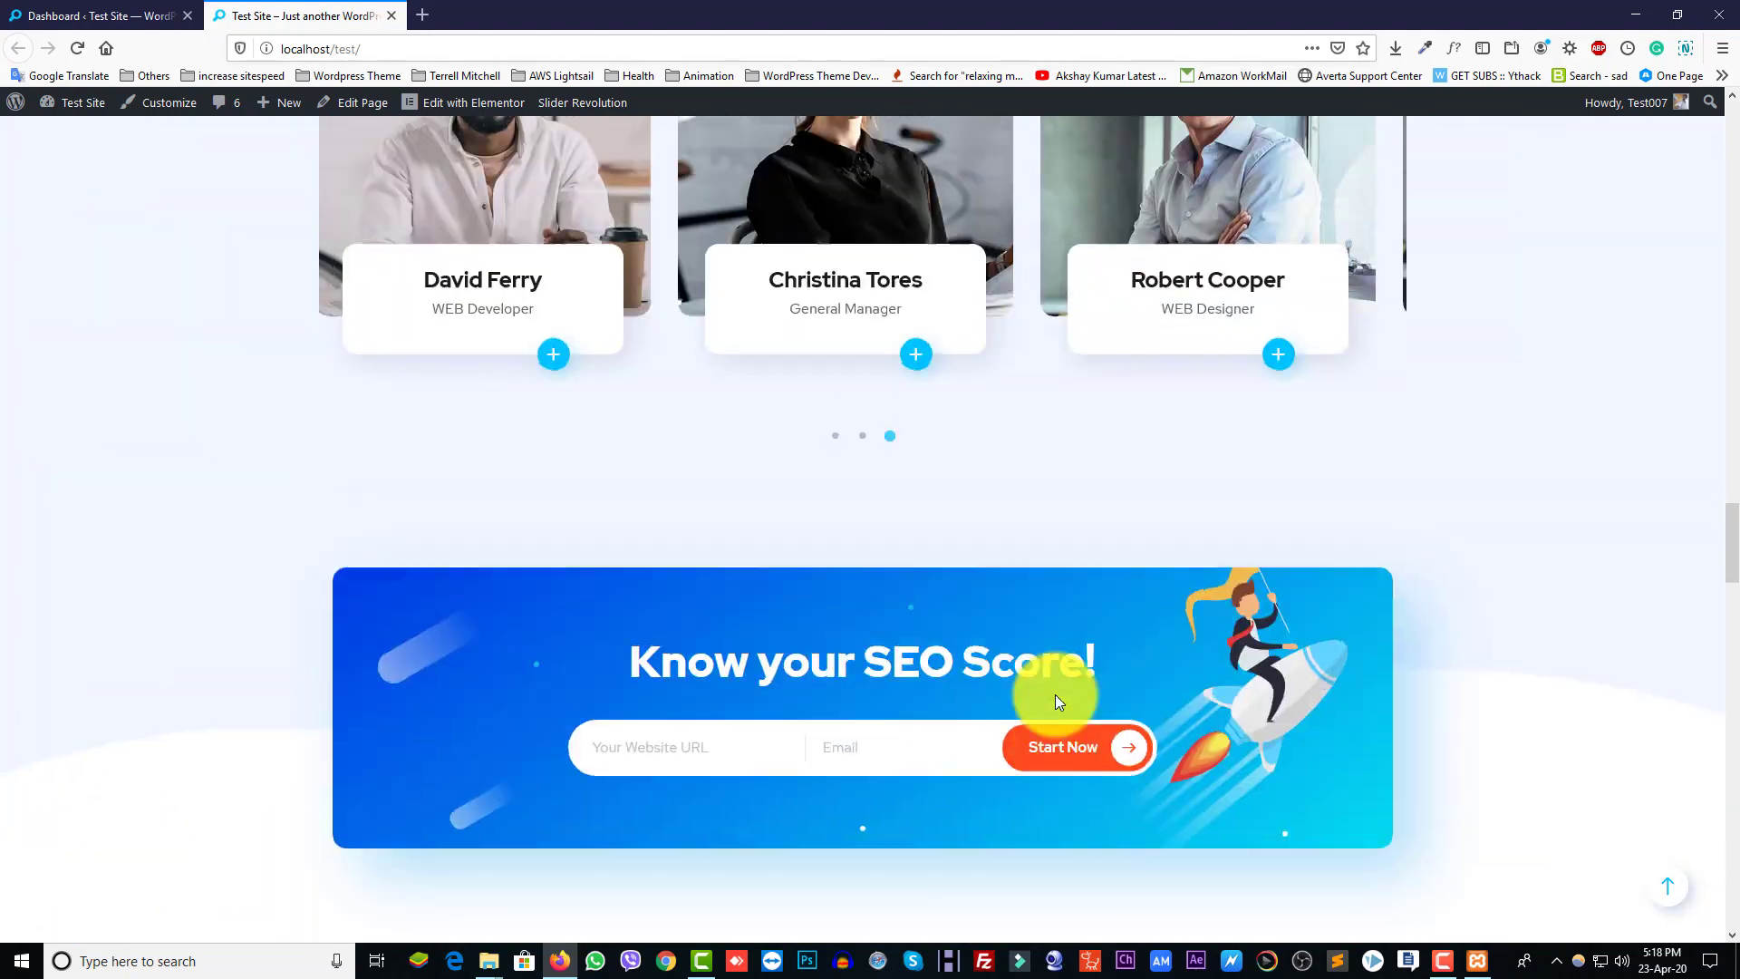
key("ctrl+Tab")
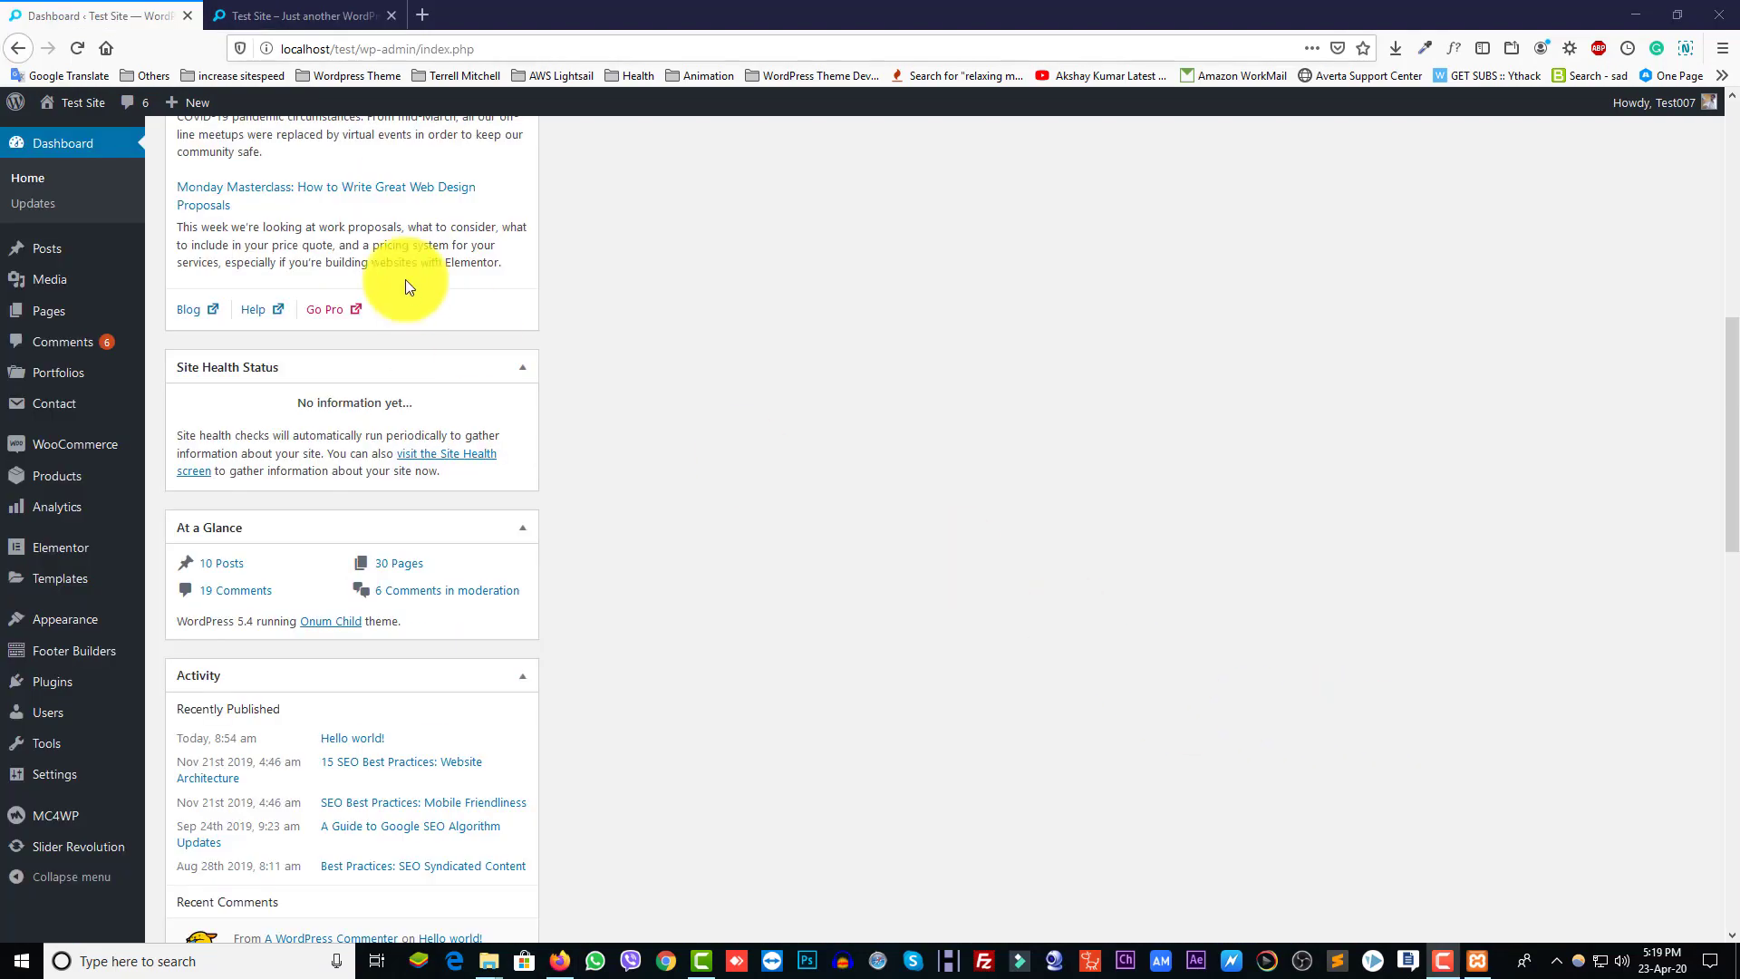